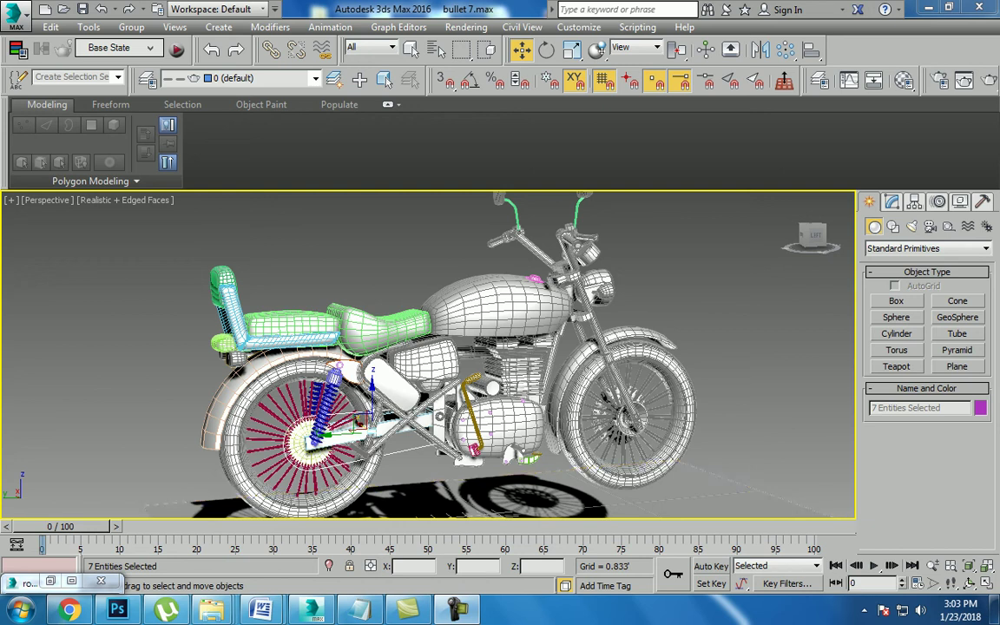
Step: Orbit around the motorcycle to view it from higher behind and from the opposite rear side
alt+middle_drag(469, 382, 486, 347)
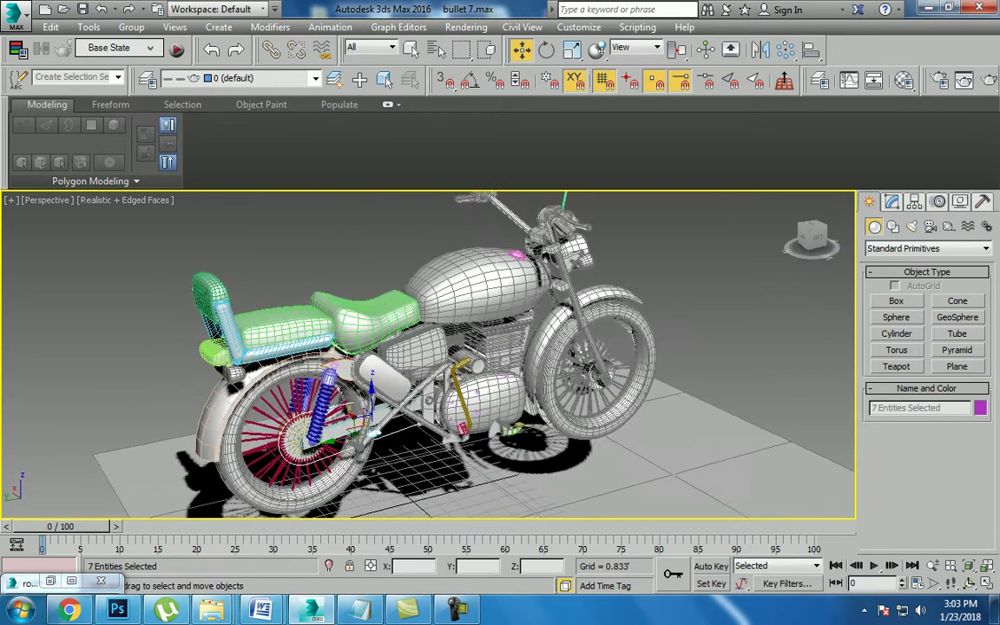
right_click(650, 298)
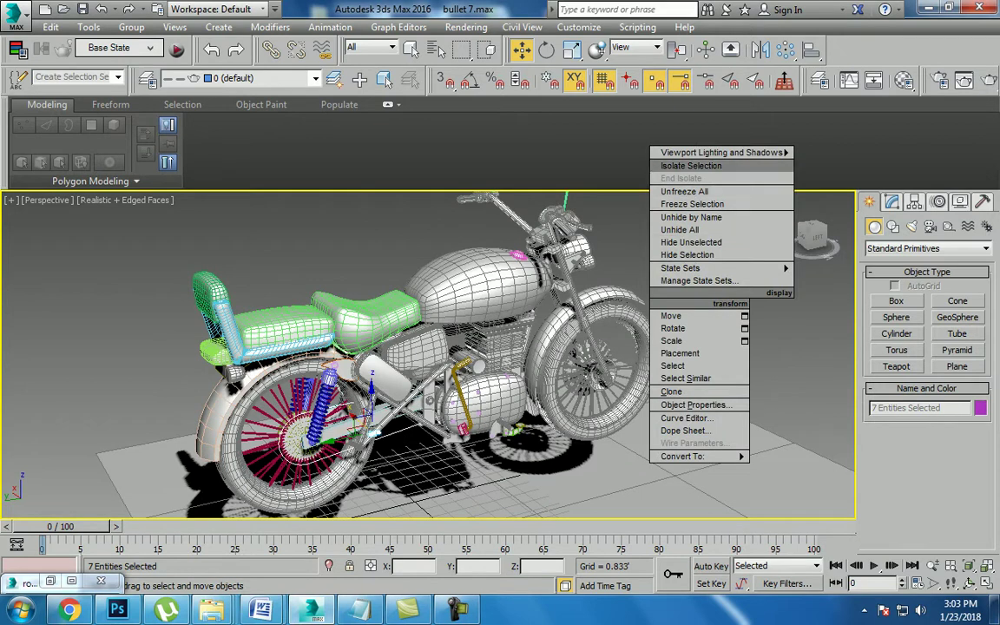
mouse_move(685, 203)
alt+middle_down()
mouse_move(139, 202)
mouse_move(721, 213)
alt+middle_up()
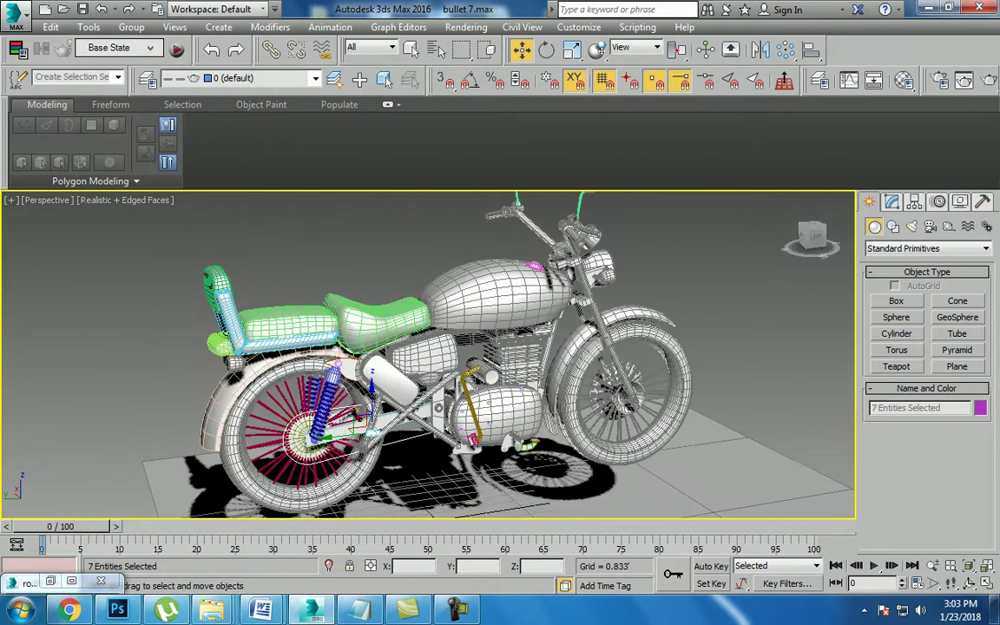
right_click(708, 252)
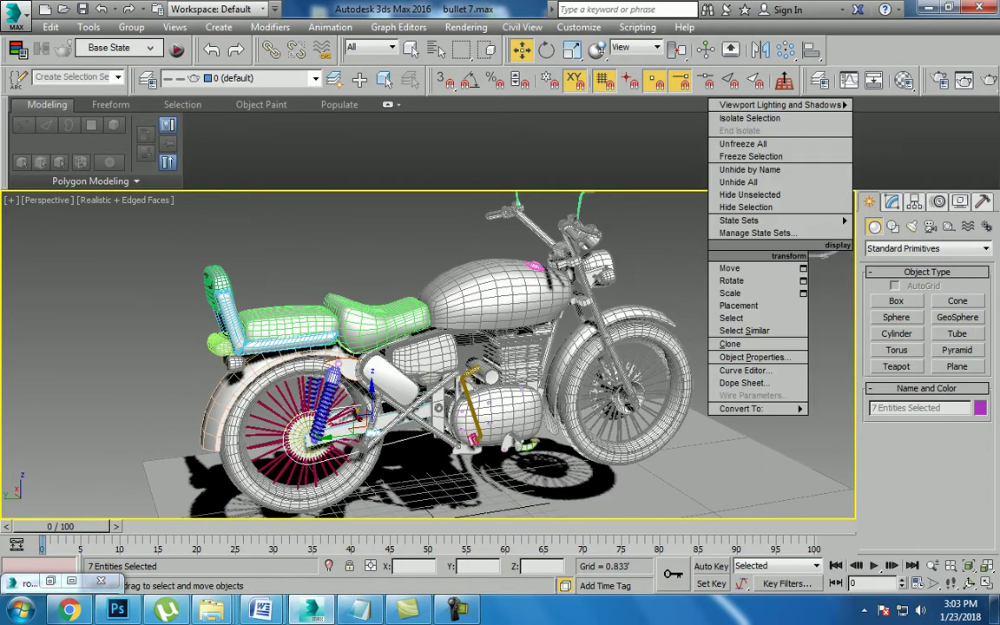
key(Escape)
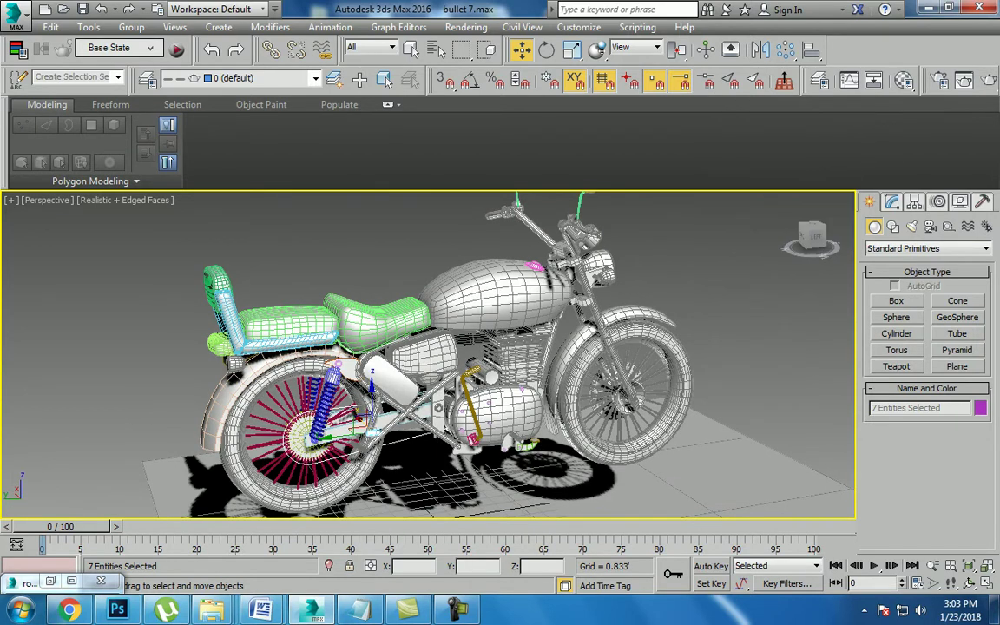
Step: Delete the last two closing lines from the Notepad notes
alt+middle_drag(729, 224, 695, 399)
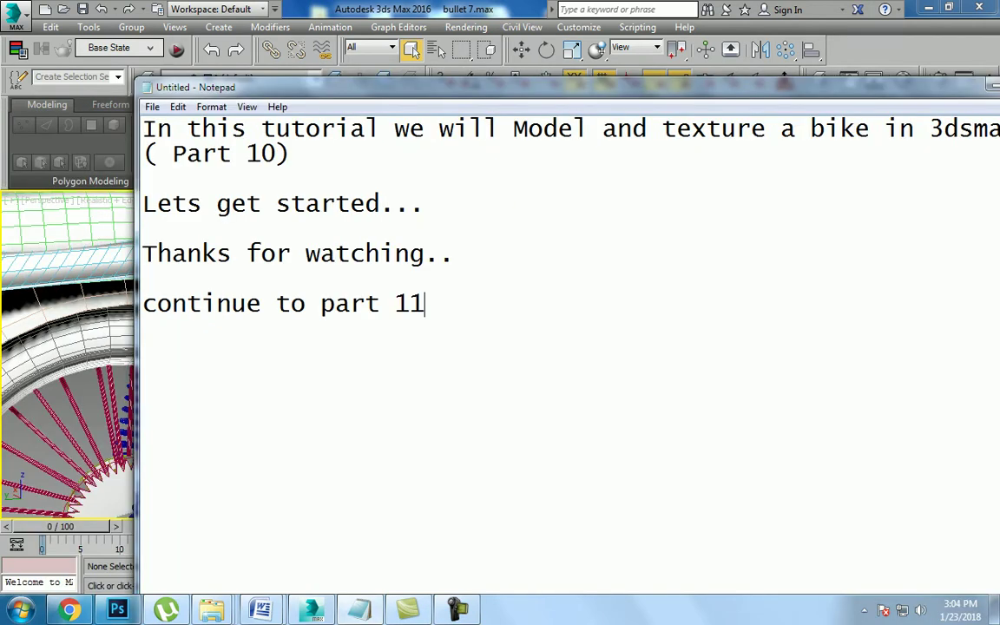
drag(424, 303, 143, 254)
key(BackSpace)
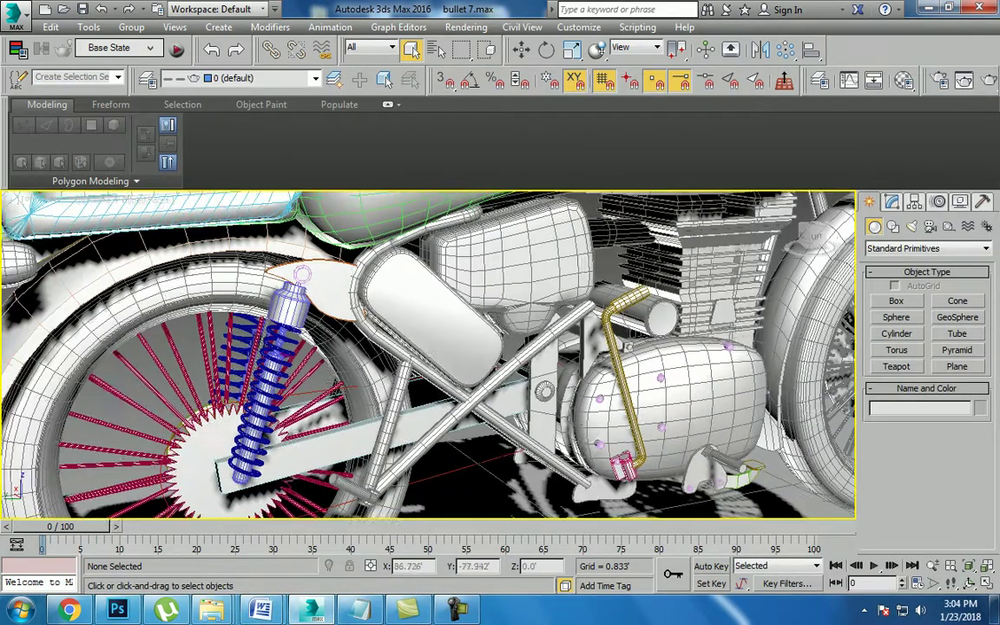
Step: Select the chain parts with Move active and zoom in on the rear wheel
alt+middle_drag(425, 356, 487, 330)
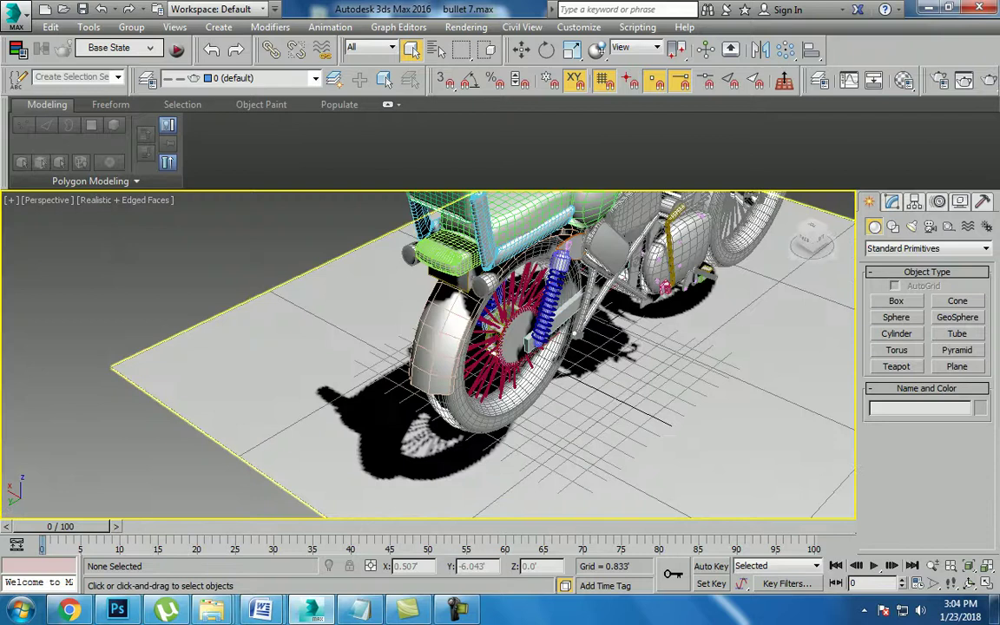
alt+middle_drag(426, 356, 521, 347)
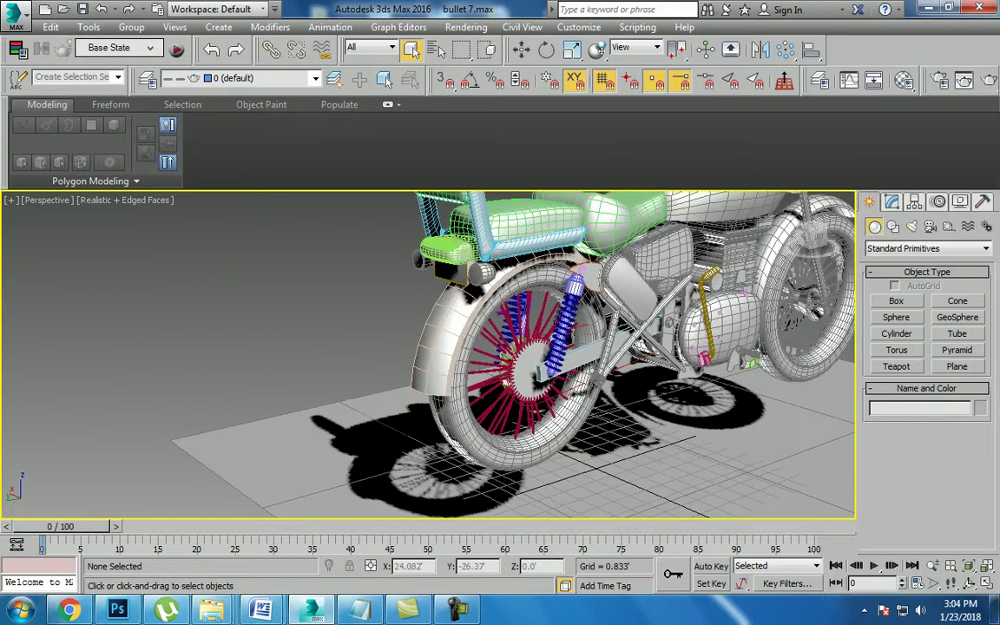
alt+middle_drag(452, 320, 384, 347)
key(ctrl+a)
key(w)
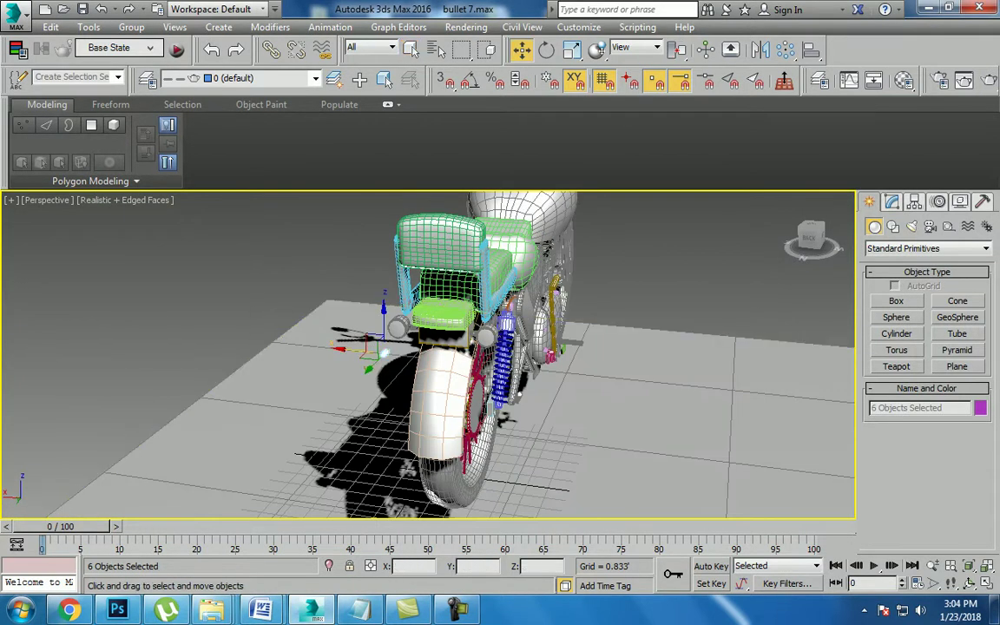
mouse_move(469, 309)
alt+middle_down()
mouse_move(408, 312)
mouse_move(469, 321)
mouse_move(468, 335)
mouse_move(612, 399)
alt+middle_up()
scroll(451, 330, up, 5)
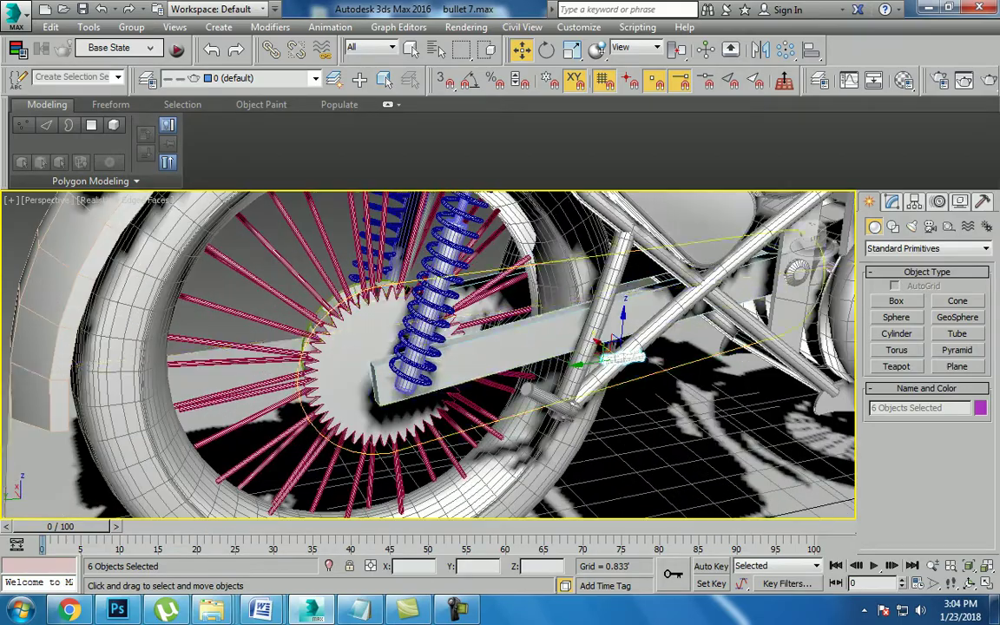
Step: Add one more part, isolate the selection with Alt+Q, then deselect and zoom in
ctrl+click(608, 286)
alt+middle_drag(625, 358, 629, 358)
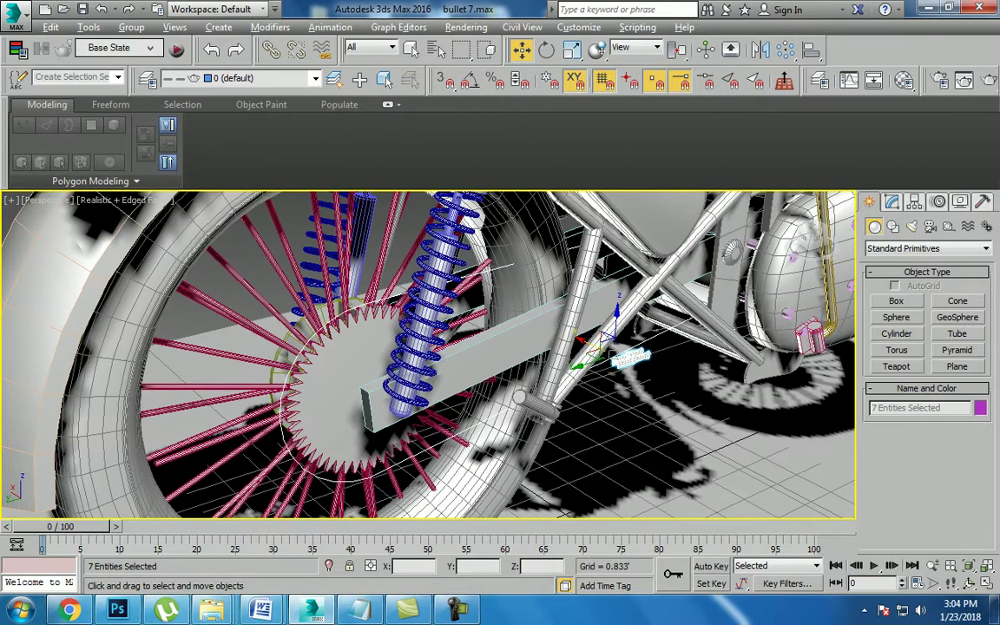
key(alt+q)
mouse_move(521, 347)
alt+middle_down()
mouse_move(417, 339)
mouse_move(486, 330)
alt+middle_up()
key(ctrl+d)
scroll(486, 347, up, 3)
Step: Shift-drag an independent copy of the middle pin cylinder to the chain link's far end
scroll(486, 348, up, 2)
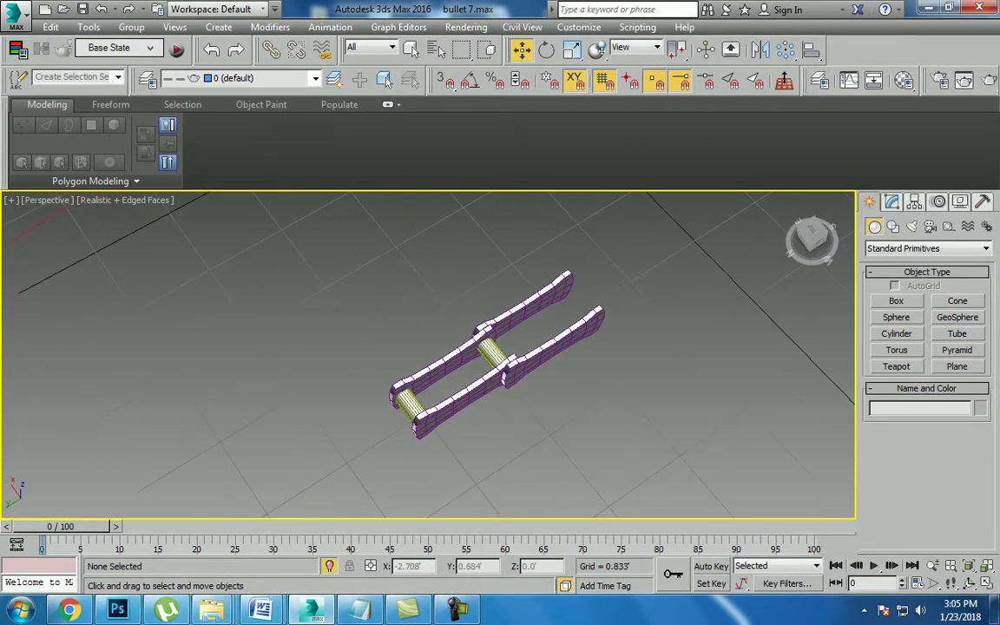
click(490, 349)
shift+drag(490, 350, 569, 299)
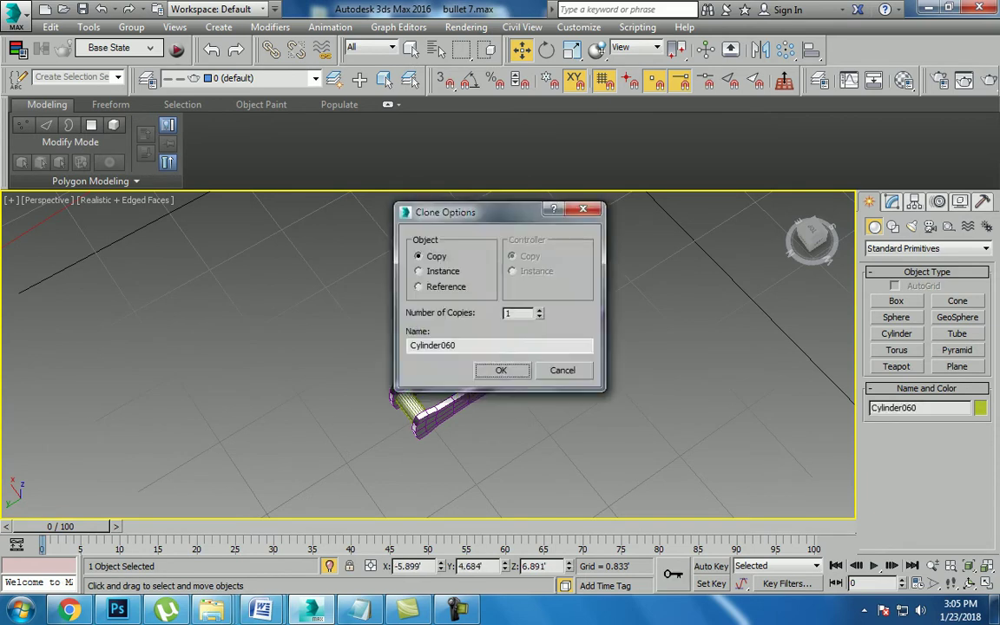
key(Return)
Step: Adjust the copied pin Cylinder060 with Scale and Move while orbiting the chain link
mouse_move(504, 364)
alt+middle_down()
mouse_move(520, 330)
mouse_move(469, 356)
alt+middle_up()
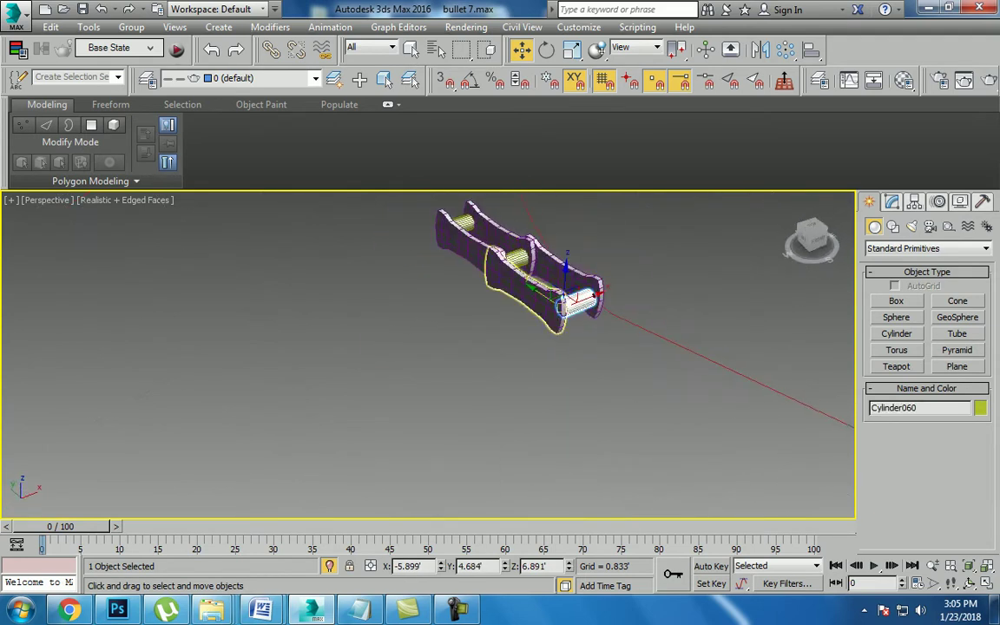
scroll(434, 365, up, 5)
scroll(426, 356, down, 5)
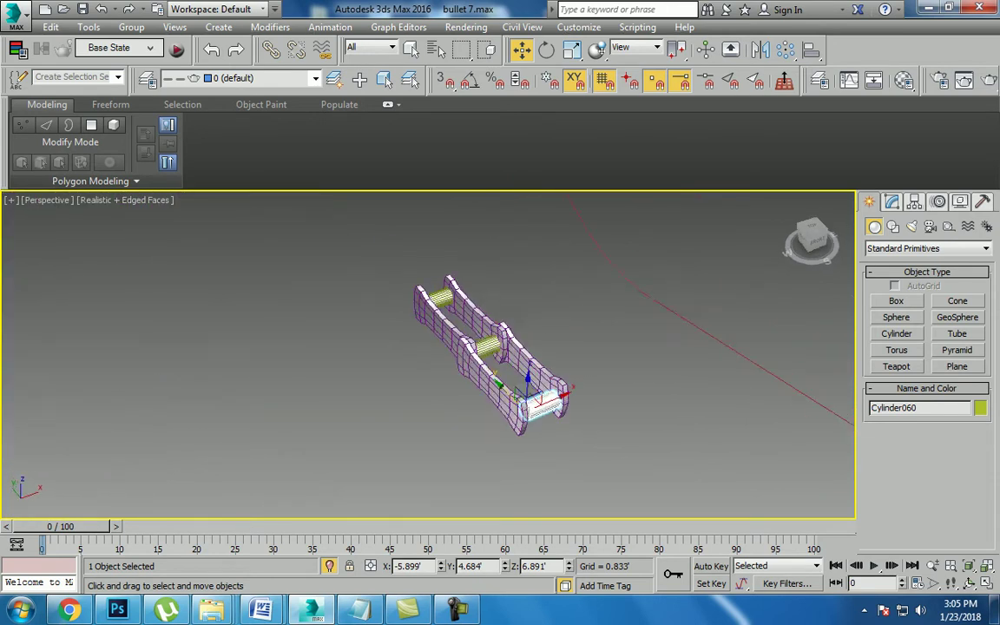
alt+middle_drag(425, 356, 408, 348)
key(r)
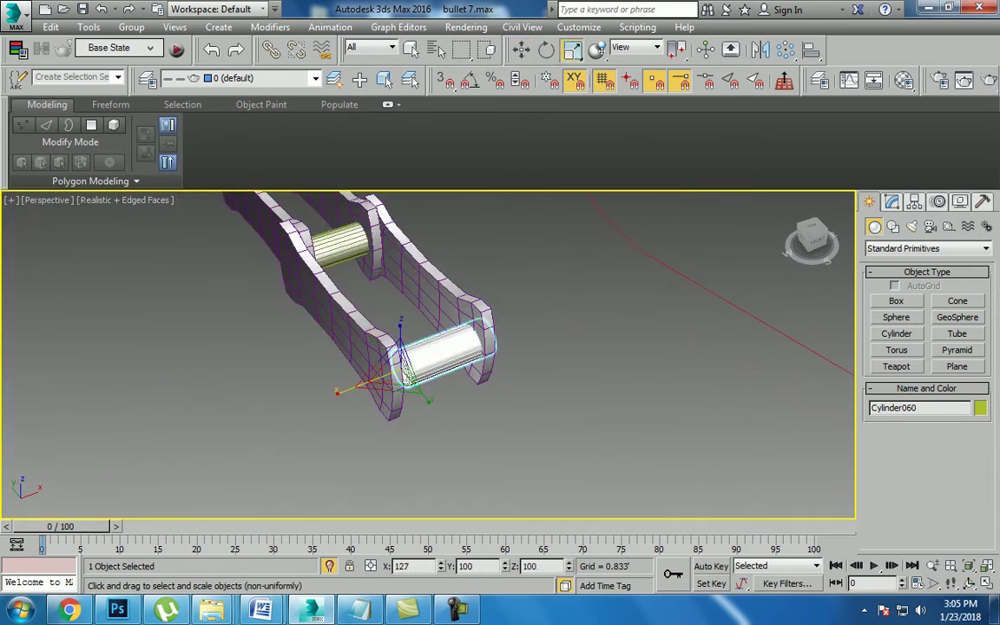
key(w)
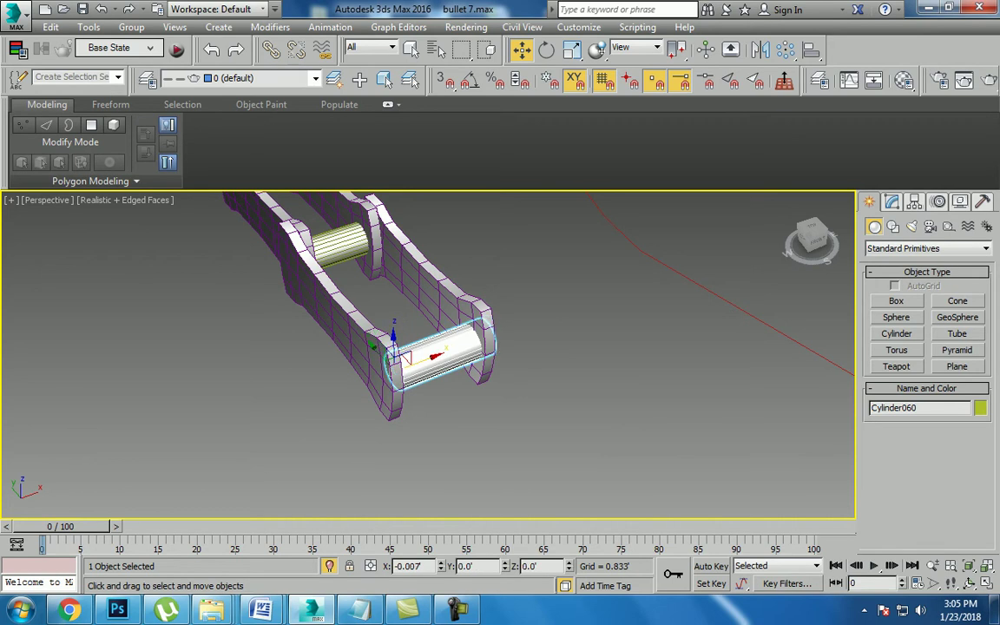
scroll(442, 330, down, 5)
scroll(460, 312, up, 4)
mouse_move(460, 313)
alt+middle_down()
mouse_move(443, 321)
mouse_move(481, 329)
mouse_move(451, 321)
alt+middle_up()
scroll(495, 339, down, 4)
scroll(347, 304, up, 5)
scroll(347, 304, down, 4)
Step: Attach the lower-front link plate to side plate Box025 in the Modify panel
click(438, 348)
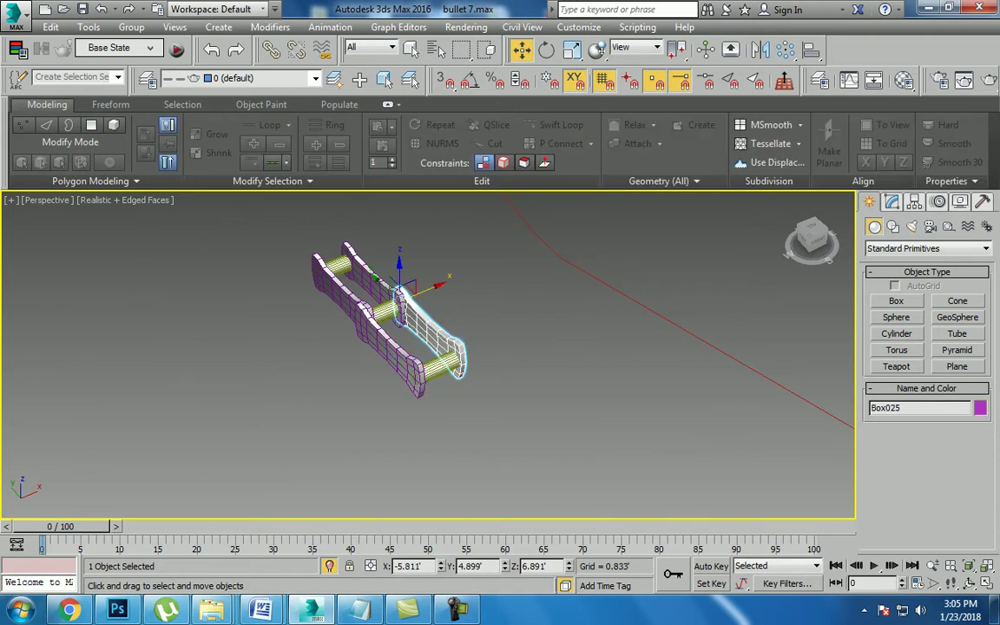
click(892, 201)
click(637, 143)
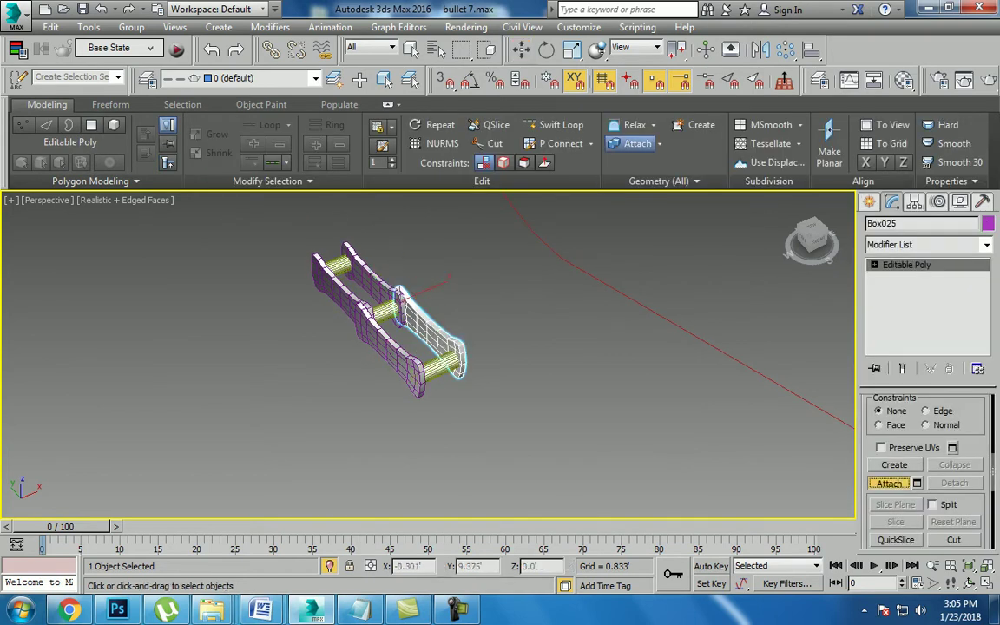
click(382, 343)
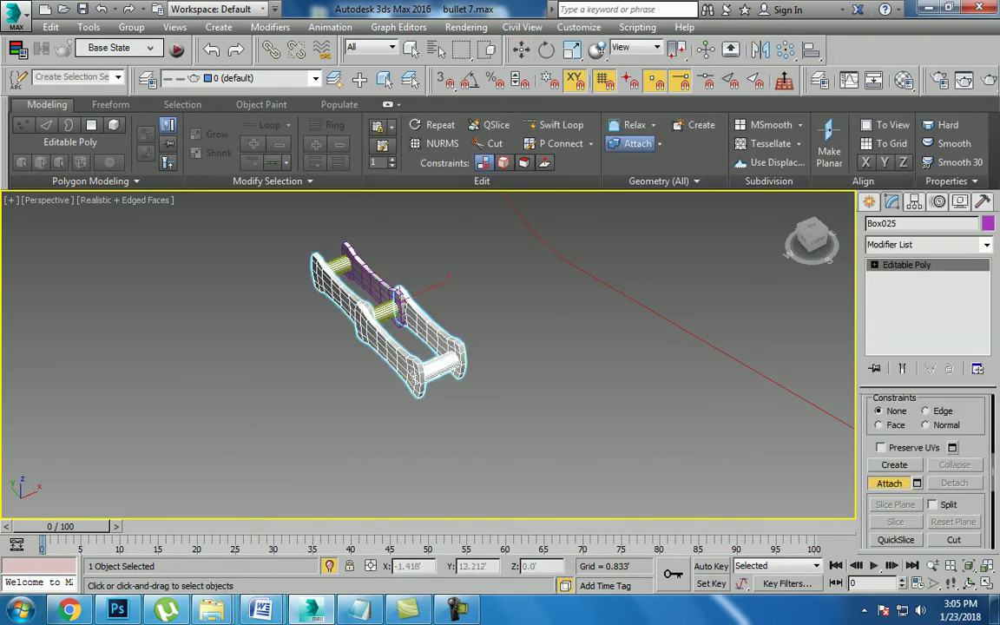
key(Escape)
Step: Move chain link Box025 toward the scene origin with the red path in view
scroll(425, 347, down, 5)
mouse_move(426, 347)
alt+middle_down()
mouse_move(330, 382)
mouse_move(460, 399)
alt+middle_up()
scroll(475, 321, up, 3)
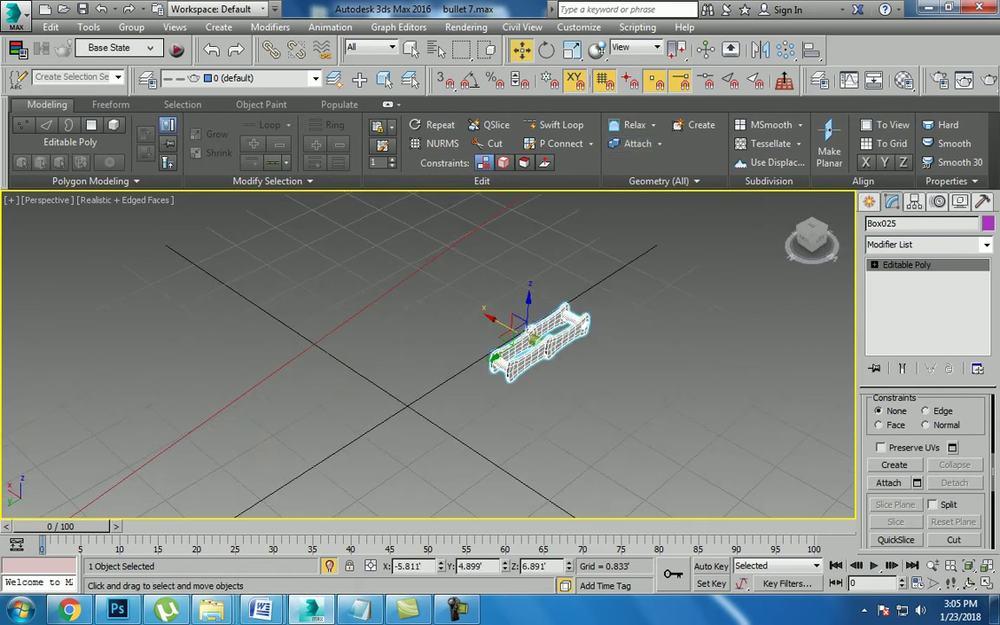
scroll(475, 321, down, 3)
alt+middle_drag(475, 320, 556, 330)
drag(634, 347, 469, 260)
Step: Select pin Cylinder059 and frame it in the view
alt+middle_drag(416, 234, 424, 250)
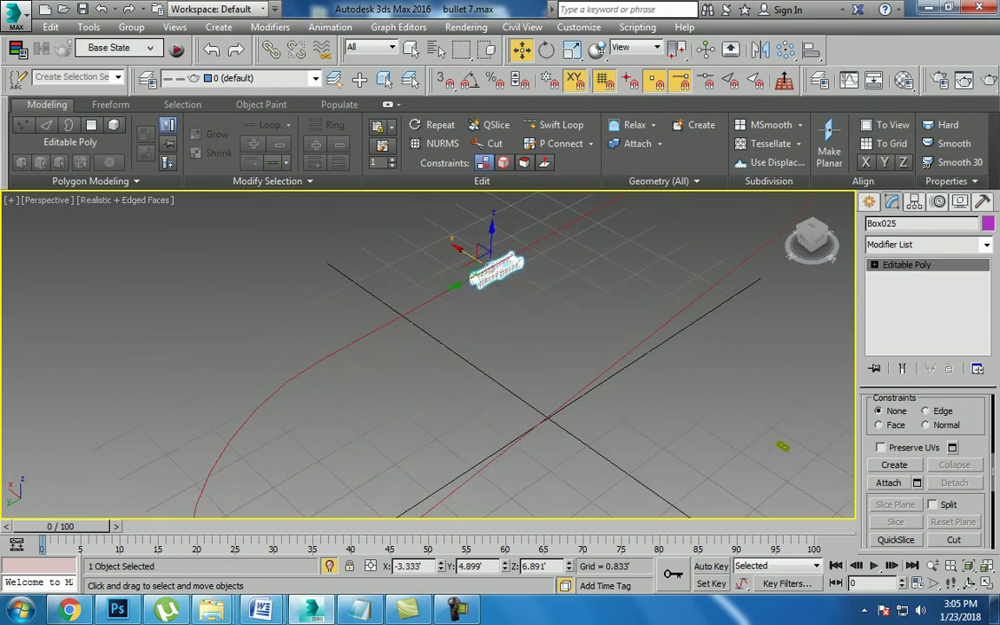
click(782, 446)
key(z)
scroll(638, 365, down, 2)
scroll(637, 365, down, 3)
scroll(634, 365, down, 3)
scroll(634, 365, up, 5)
scroll(634, 364, down, 4)
alt+middle_drag(634, 364, 629, 367)
scroll(629, 368, down, 3)
Step: Reselect chain link Box025 and frame it in the view
click(575, 350)
key(z)
scroll(543, 326, down, 3)
scroll(543, 325, down, 3)
key(ctrl+z)
key(ctrl+y)
mouse_move(547, 321)
alt+middle_down()
mouse_move(608, 364)
mouse_move(564, 348)
mouse_move(539, 391)
mouse_move(555, 417)
alt+middle_up()
scroll(480, 267, up, 3)
scroll(480, 267, up, 3)
key(z)
Step: Attach further parts to the chain link, then end Attach mode
click(637, 144)
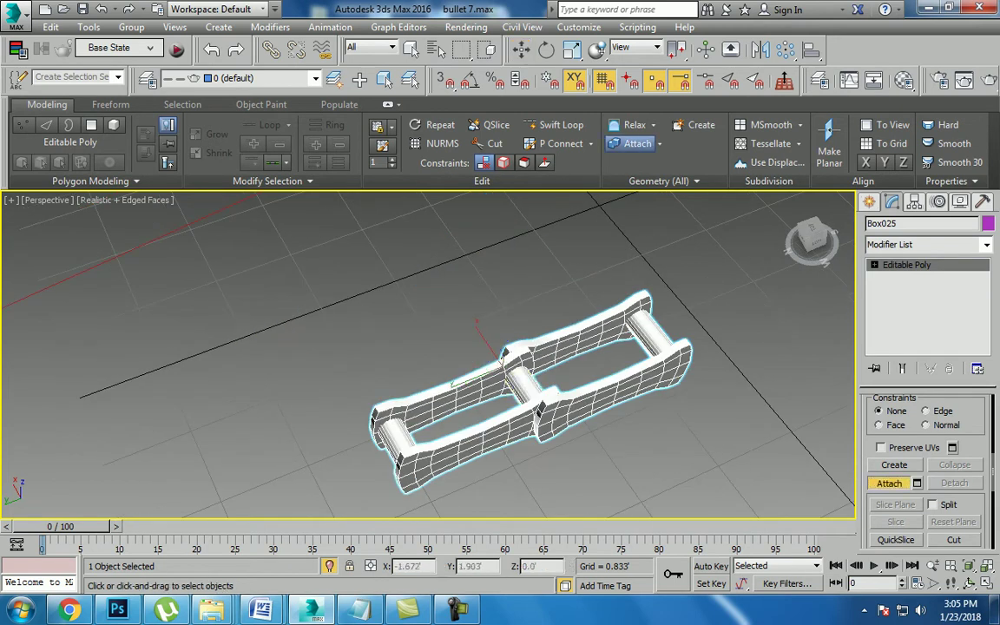
scroll(547, 323, down, 5)
right_click(547, 323)
mouse_move(547, 322)
alt+middle_down()
mouse_move(556, 330)
mouse_move(547, 347)
mouse_move(529, 338)
mouse_move(573, 321)
alt+middle_up()
scroll(547, 348, up, 3)
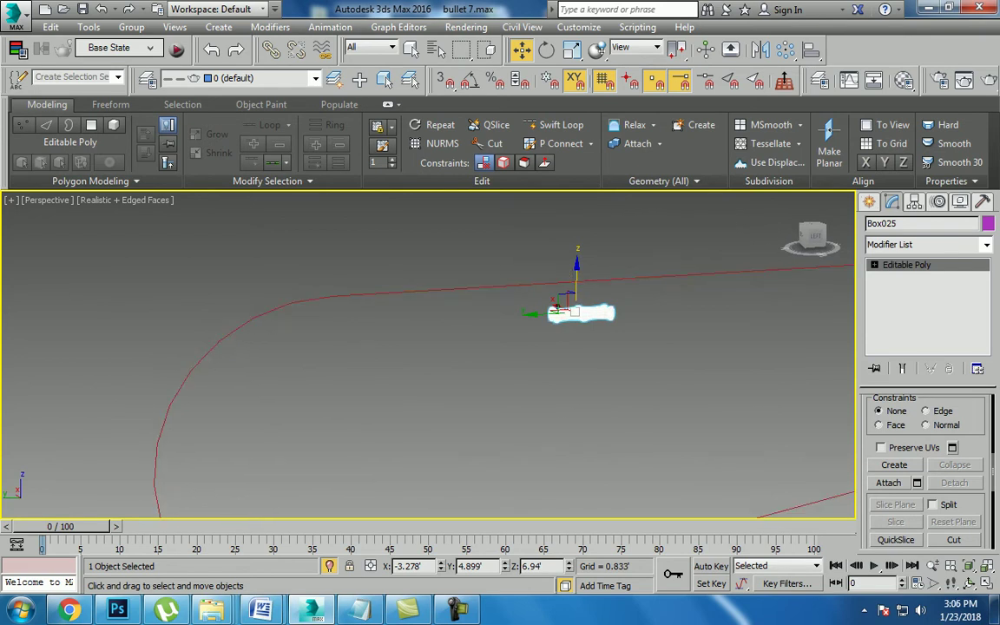
Step: Raise the chain link slightly and move it onto the red path line
drag(555, 304, 555, 257)
alt+middle_drag(556, 347, 625, 347)
drag(538, 268, 574, 271)
mouse_move(521, 348)
alt+middle_down()
mouse_move(607, 347)
mouse_move(538, 348)
mouse_move(573, 347)
alt+middle_up()
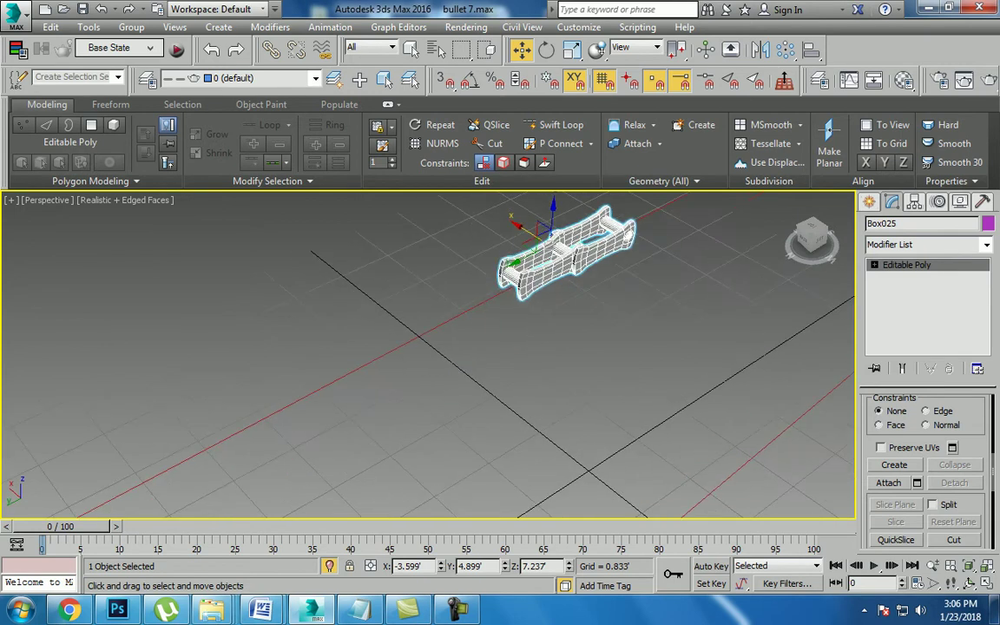
click(50, 27)
mouse_move(89, 27)
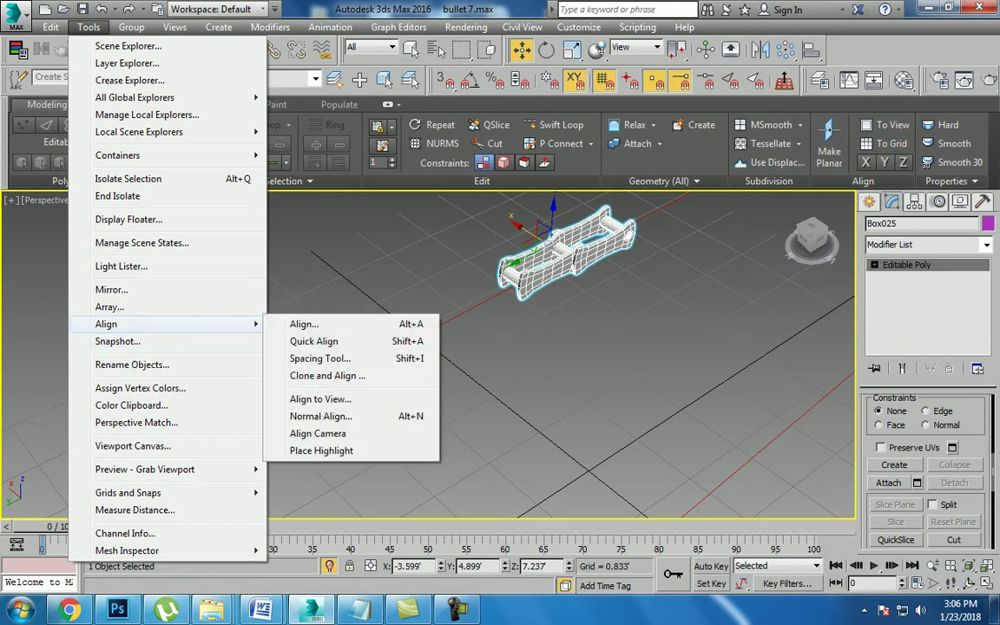
Step: Open the Spacing Tool with red line Line148 as the path, trying counts of 12 and 47
click(319, 358)
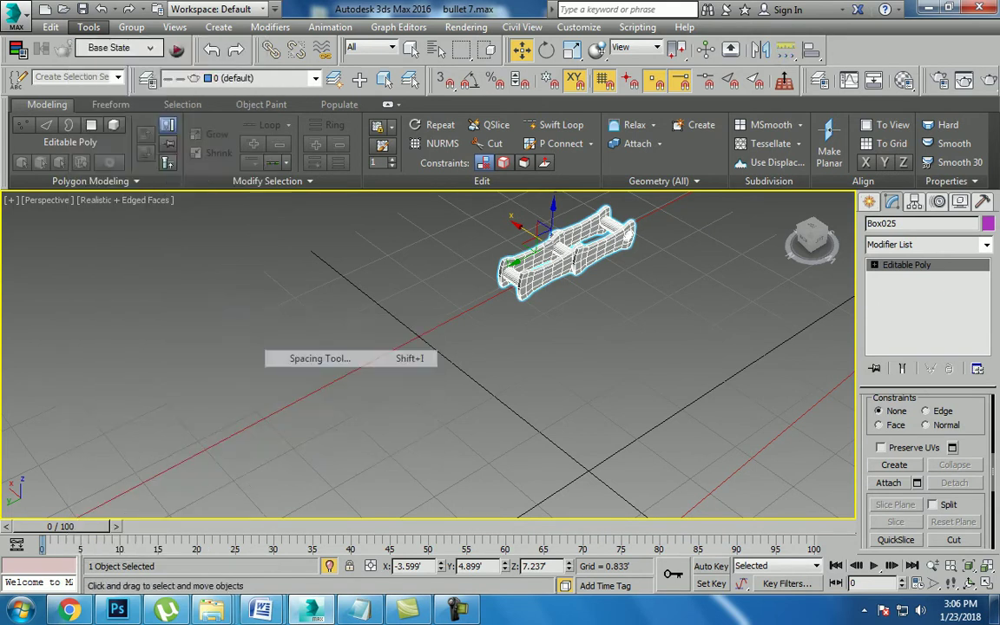
click(56, 40)
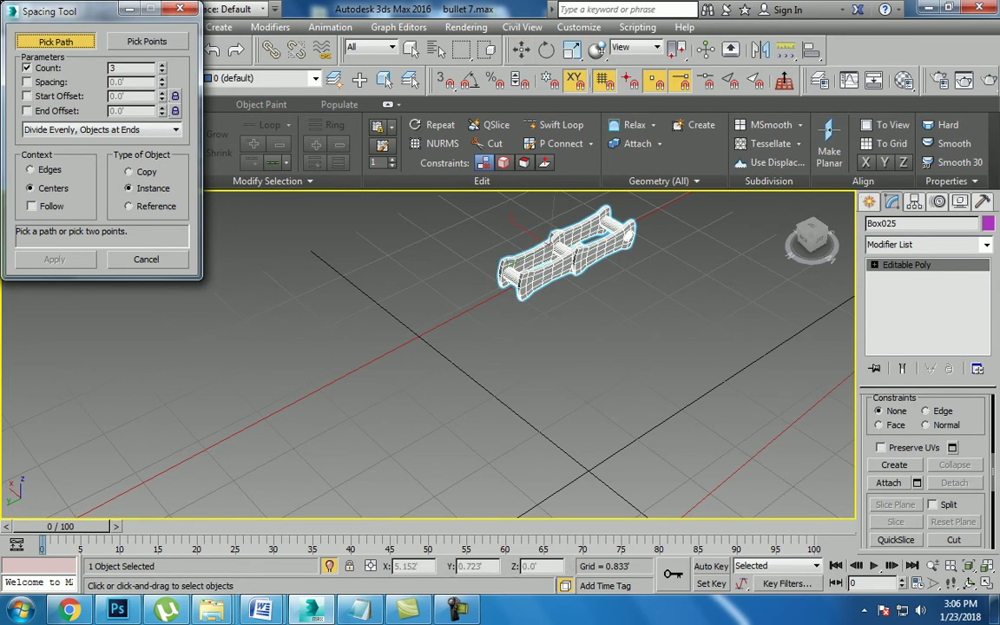
click(363, 367)
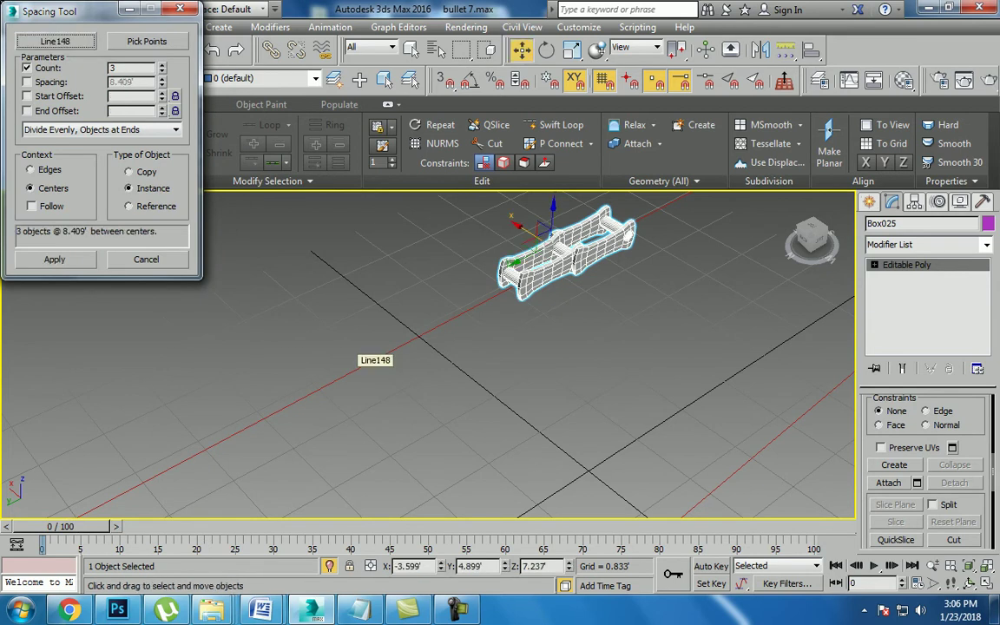
mouse_move(161, 64)
mouse_down()
mouse_move(162, 34)
mouse_move(162, 58)
mouse_up()
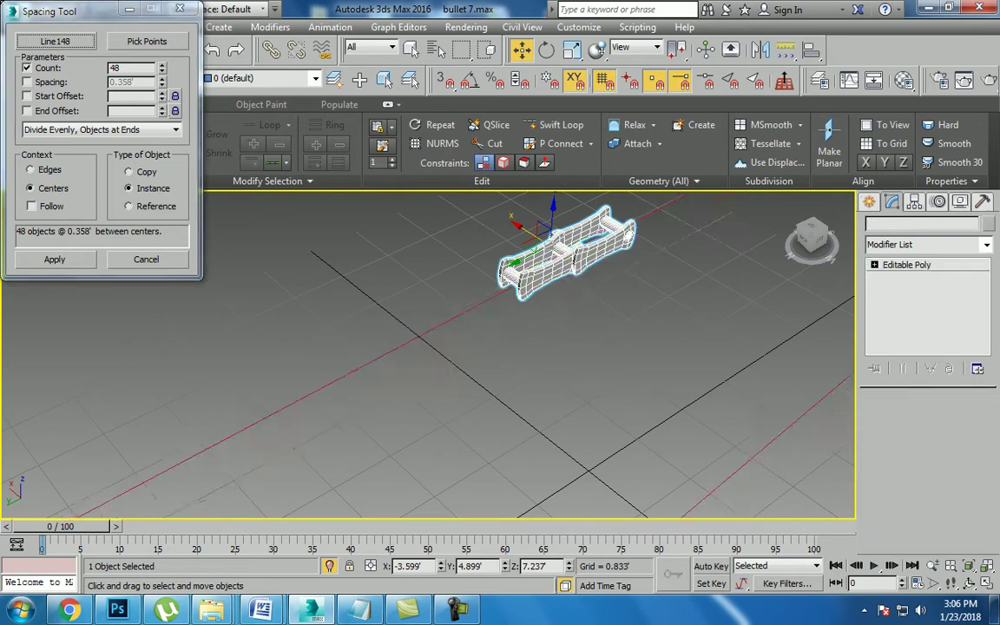
mouse_move(434, 347)
alt+middle_down()
mouse_move(486, 330)
mouse_move(460, 334)
alt+middle_up()
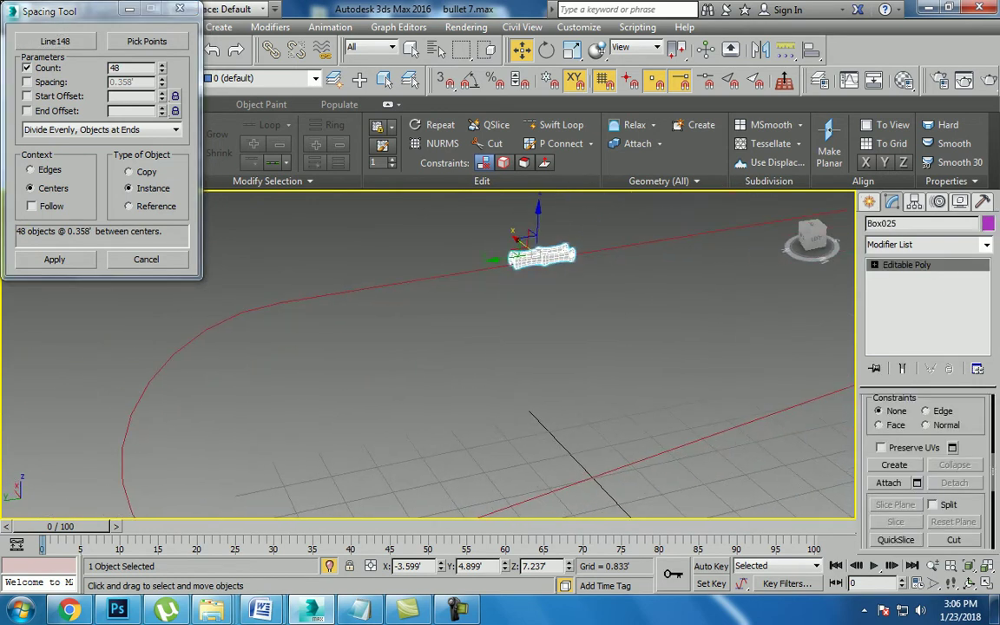
drag(162, 67, 161, 75)
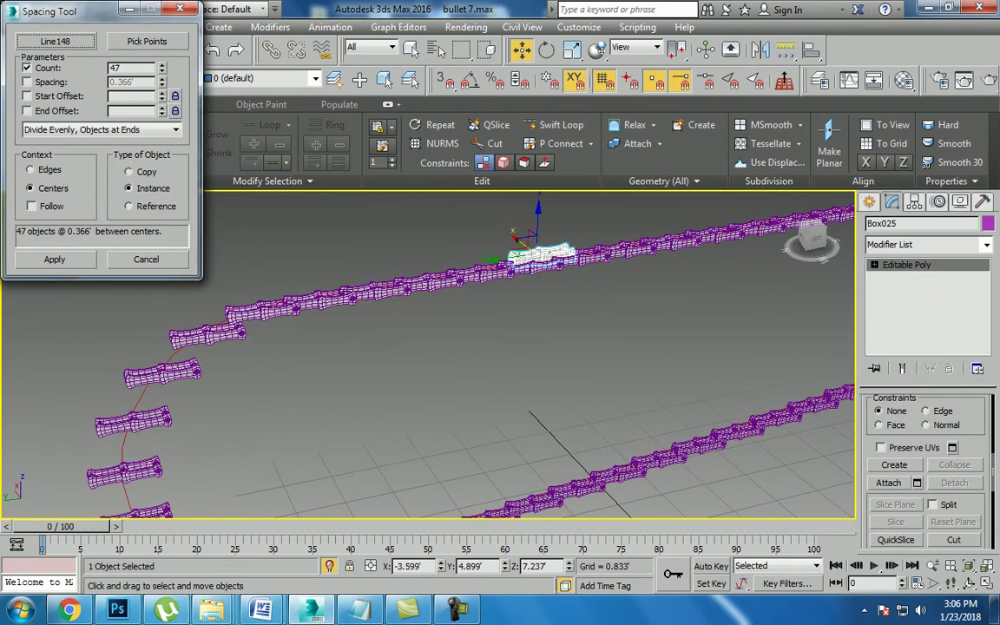
Step: Toggle Follow and Edges/Centers spacing, raise the count, then cancel without applying
click(31, 206)
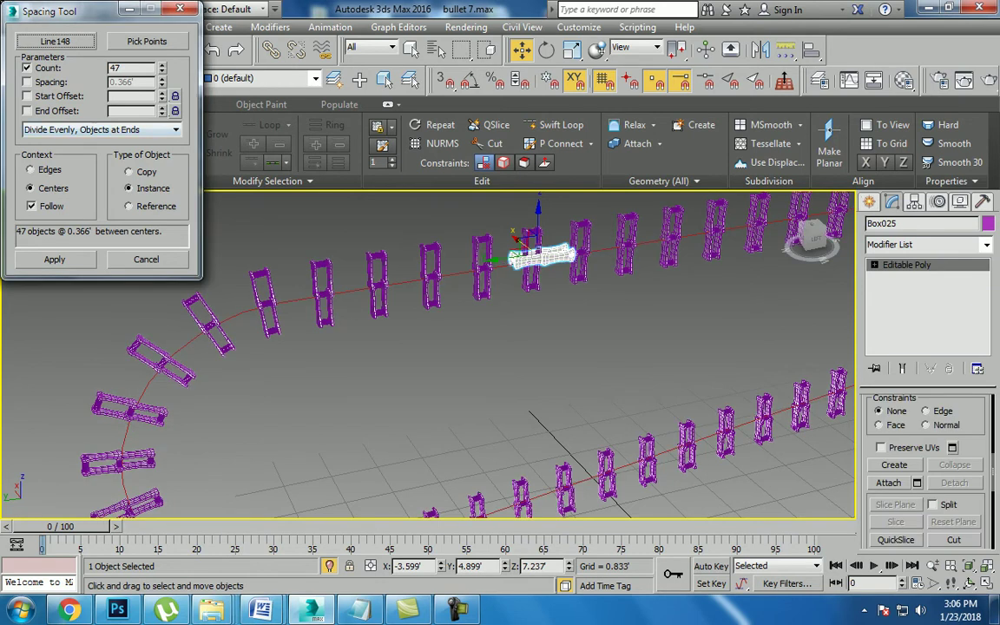
click(30, 169)
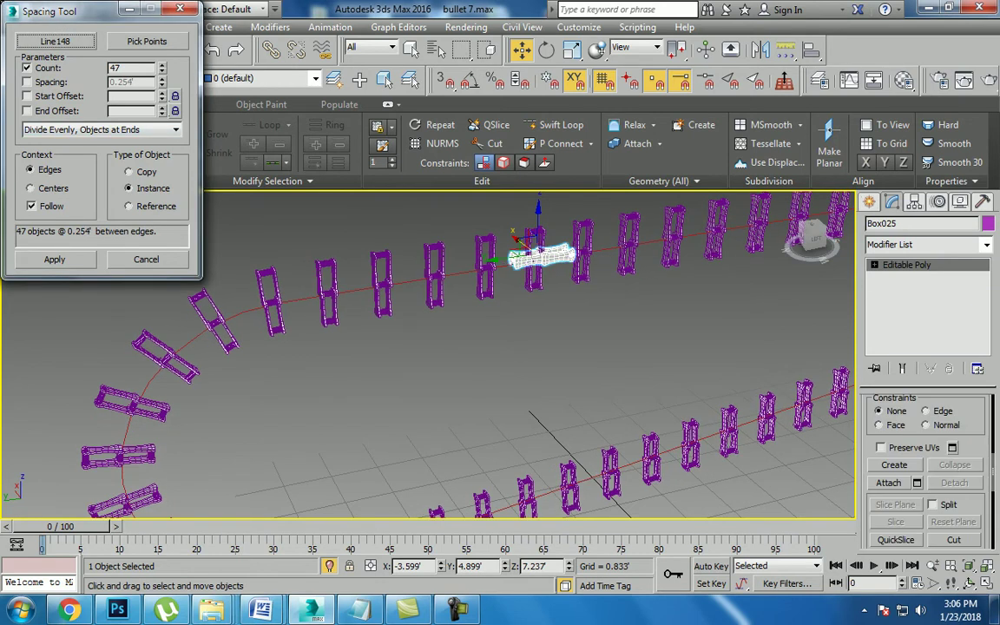
click(32, 206)
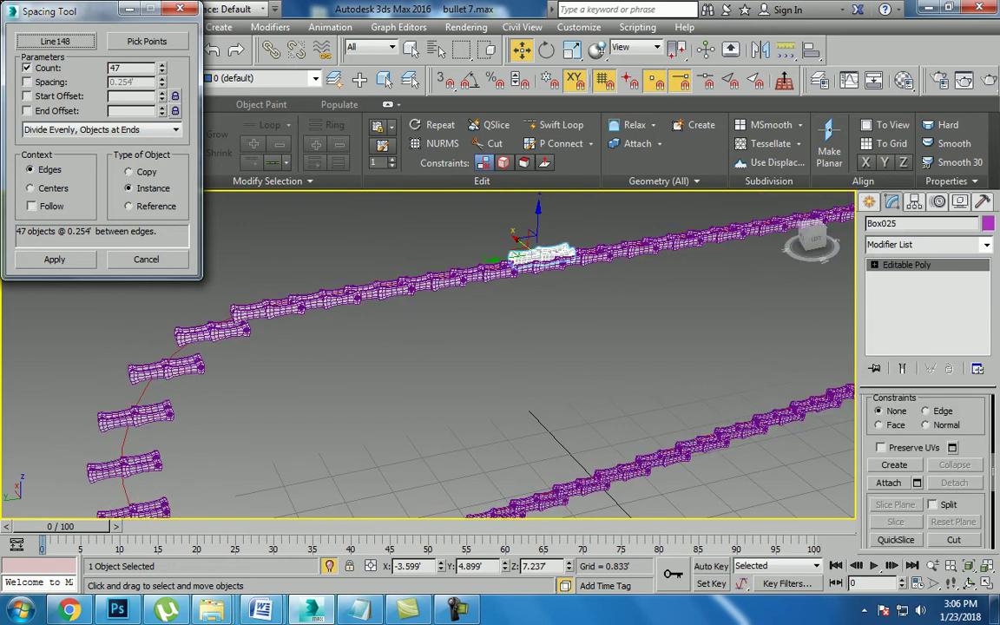
click(30, 188)
click(31, 206)
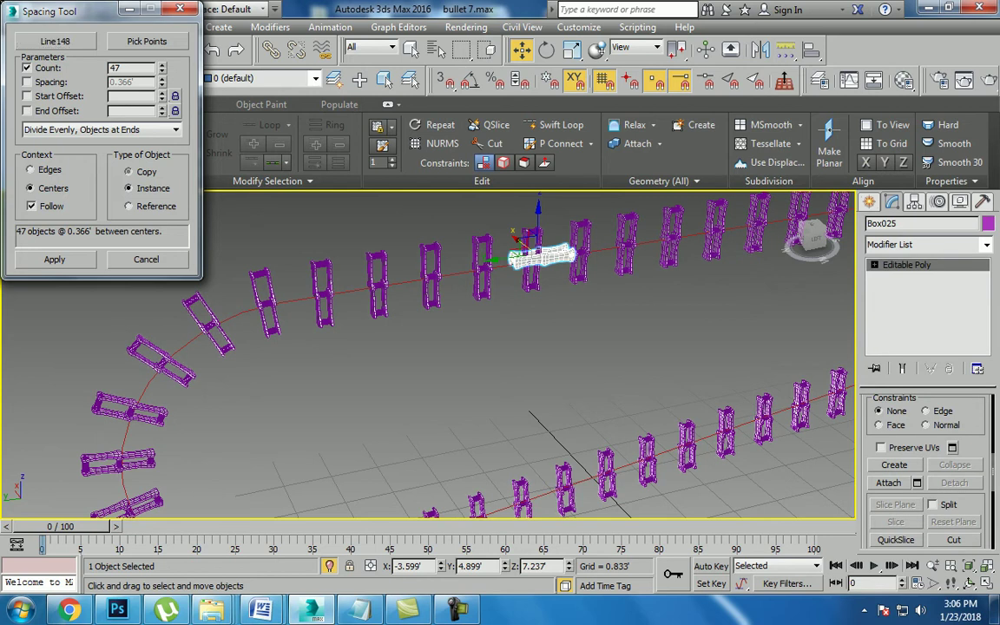
click(31, 170)
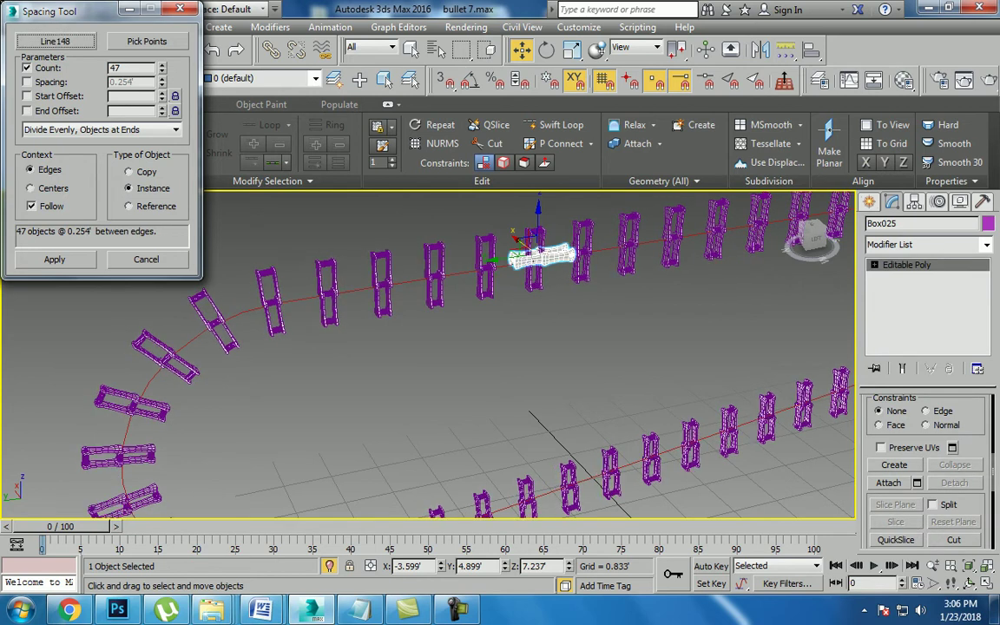
click(31, 206)
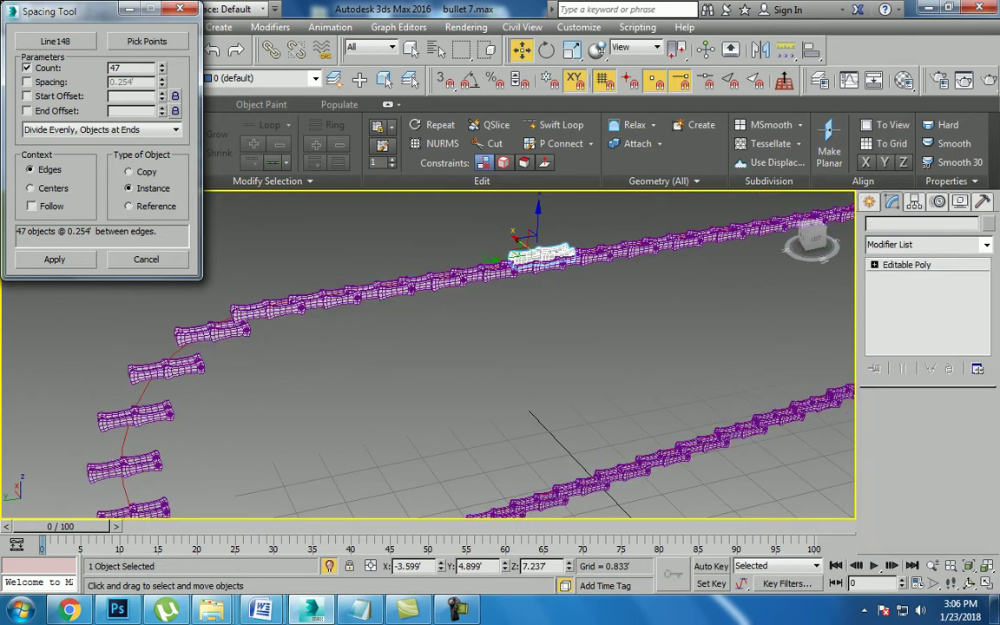
drag(161, 67, 161, 56)
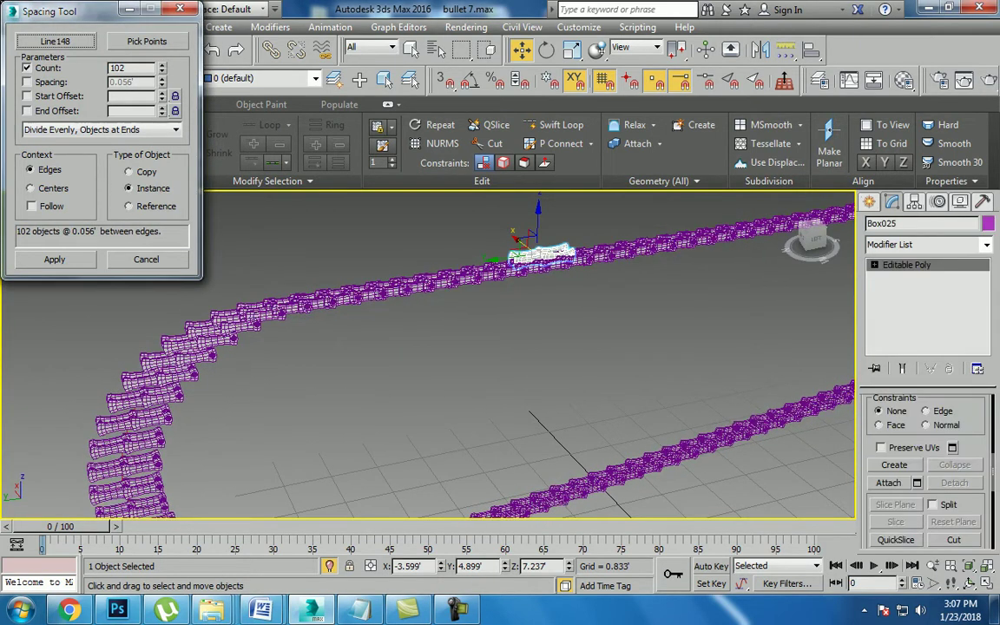
key(Escape)
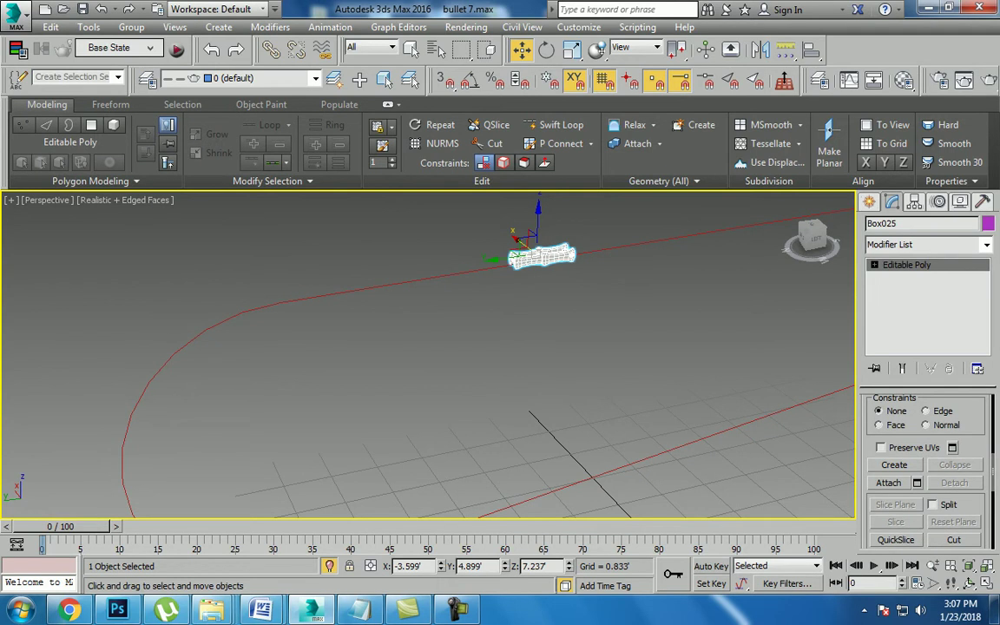
Step: Scale the chain loop Box035 down to 97%
key(F10)
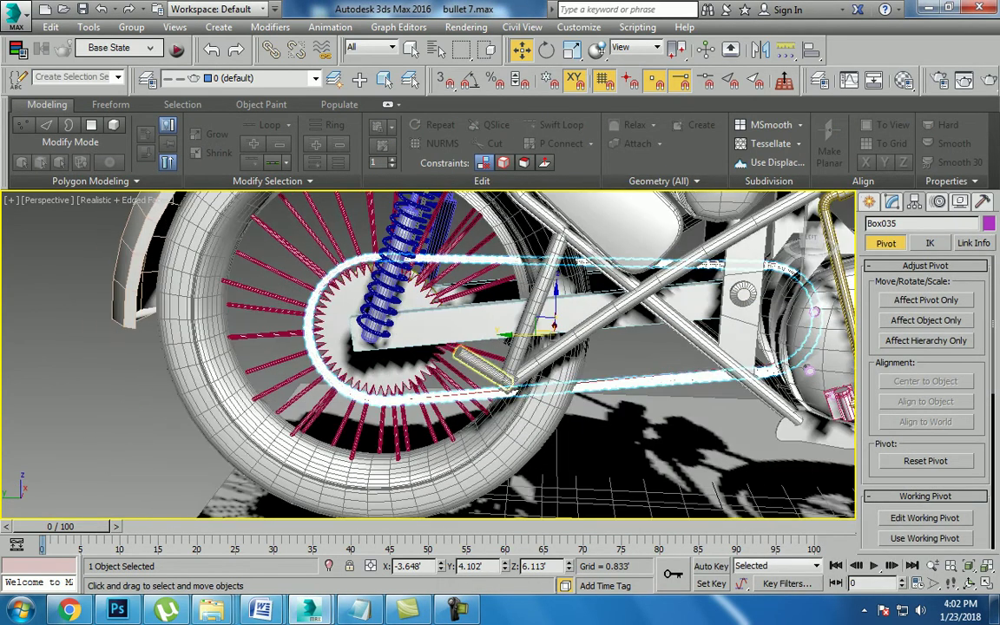
key(r)
drag(565, 333, 564, 342)
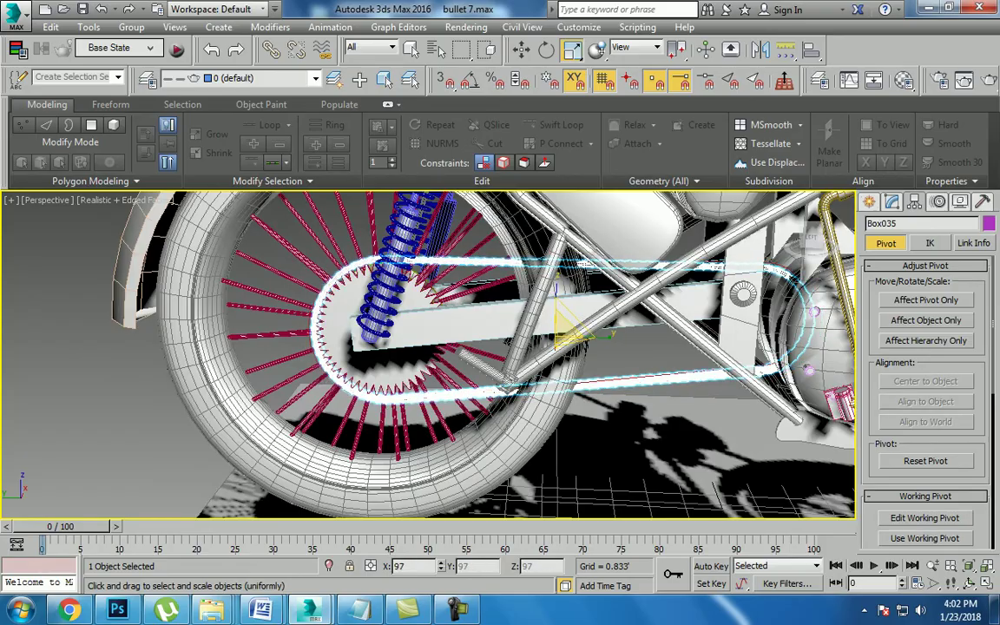
scroll(434, 286, up, 2)
scroll(434, 286, up, 3)
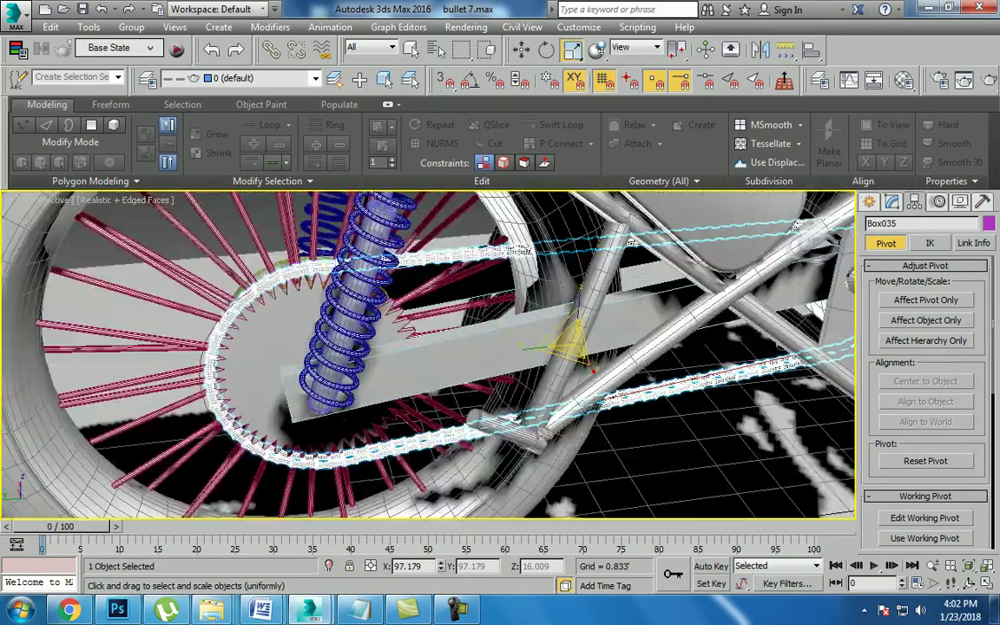
scroll(434, 287, up, 3)
scroll(434, 286, up, 2)
Step: Select the zigzag sprocket ring, orbit closer, then select every object in the scene
mouse_move(434, 347)
alt+middle_down()
mouse_move(338, 329)
mouse_move(408, 343)
mouse_move(364, 337)
alt+middle_up()
click(300, 365)
alt+middle_drag(434, 347, 364, 337)
key(ctrl+e)
key(ctrl+a)
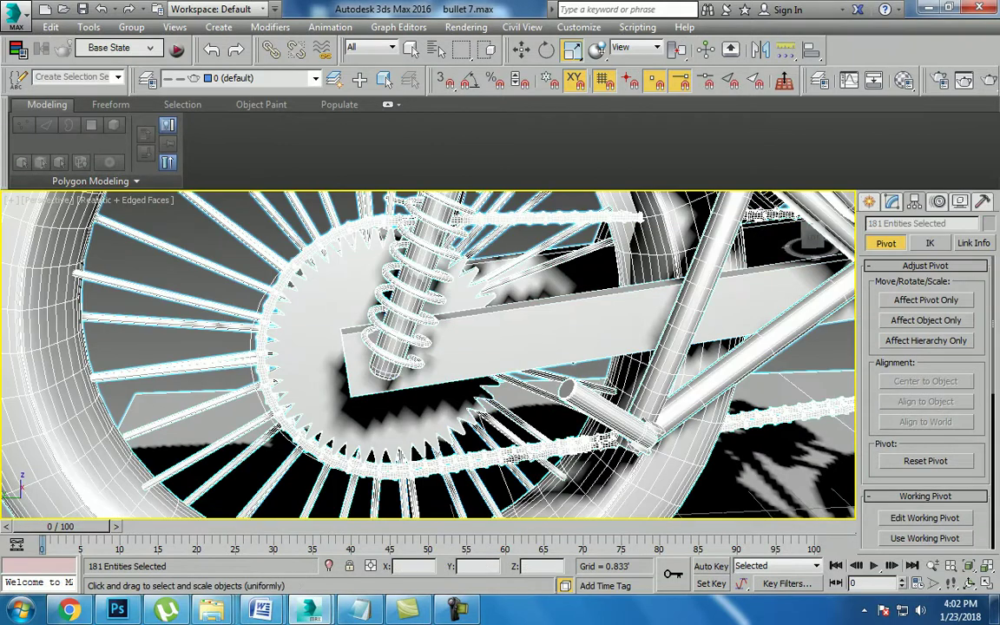
Step: Open and minimize the Material Editor, then select the zigzag sprocket ring near the rear wheel
key(m)
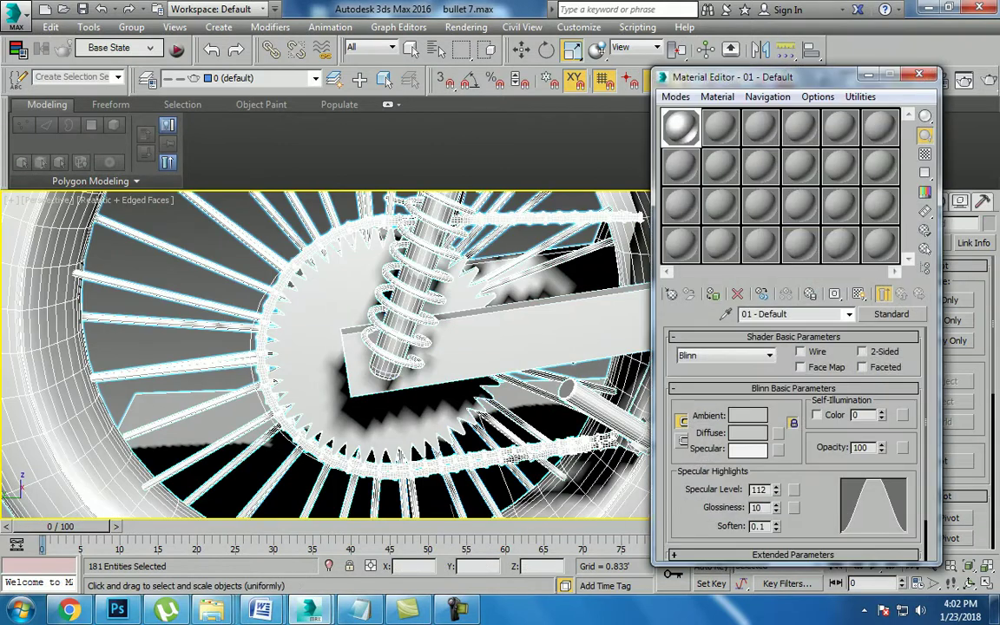
click(869, 75)
click(306, 365)
mouse_move(305, 365)
alt+middle_down()
mouse_move(390, 347)
mouse_move(330, 347)
mouse_move(373, 347)
alt+middle_up()
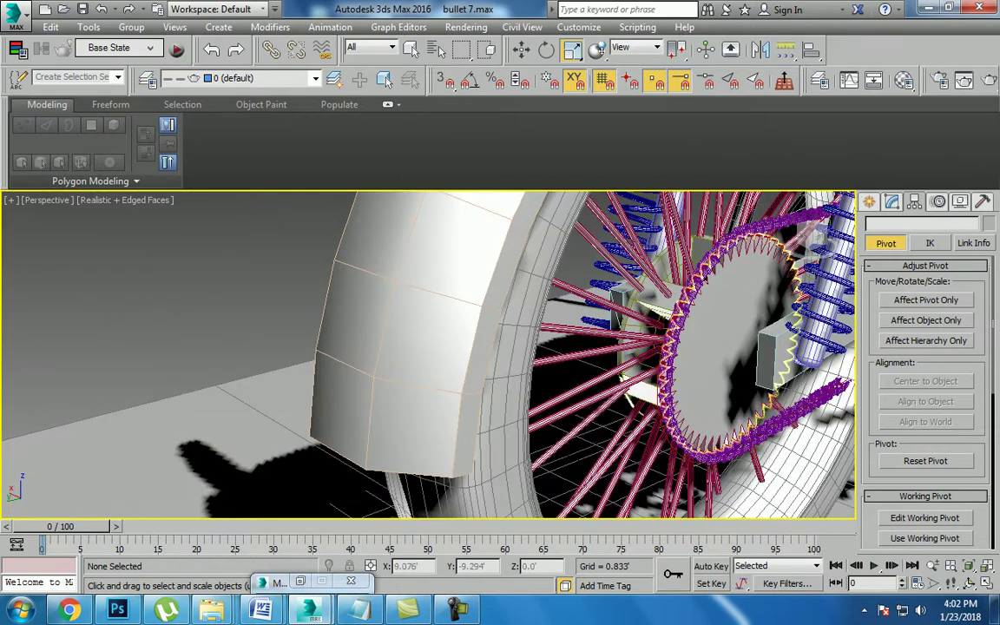
click(670, 364)
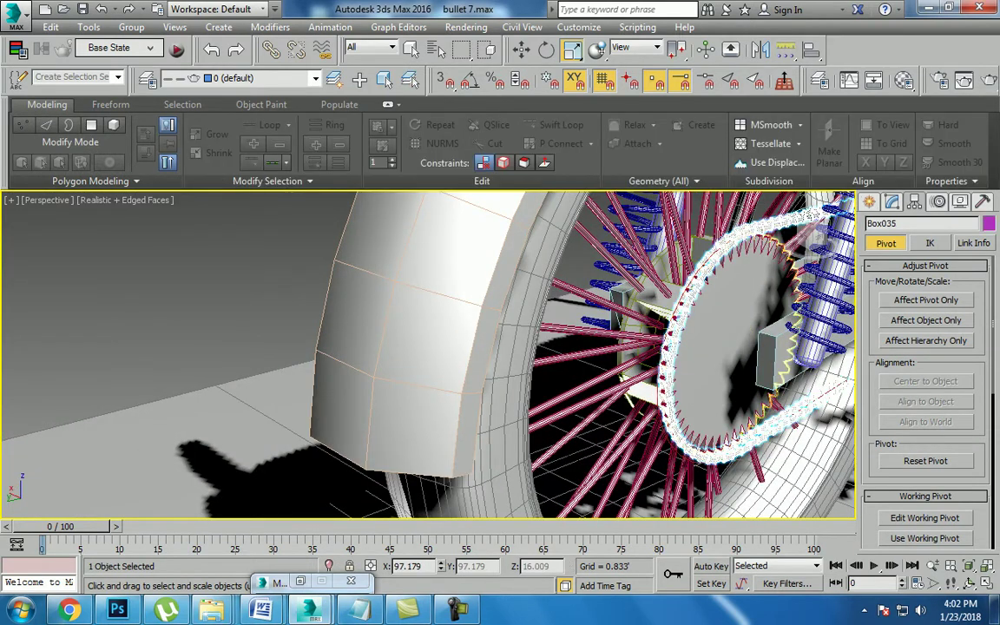
mouse_move(738, 338)
middle_down()
mouse_move(425, 347)
mouse_move(590, 348)
mouse_move(486, 313)
mouse_move(521, 321)
mouse_move(494, 312)
mouse_move(573, 338)
mouse_move(504, 330)
mouse_move(547, 335)
mouse_move(512, 317)
mouse_move(396, 314)
middle_up()
Step: Select rear hub Cylinder057 with Move active and isolate it with Alt+Q
key(w)
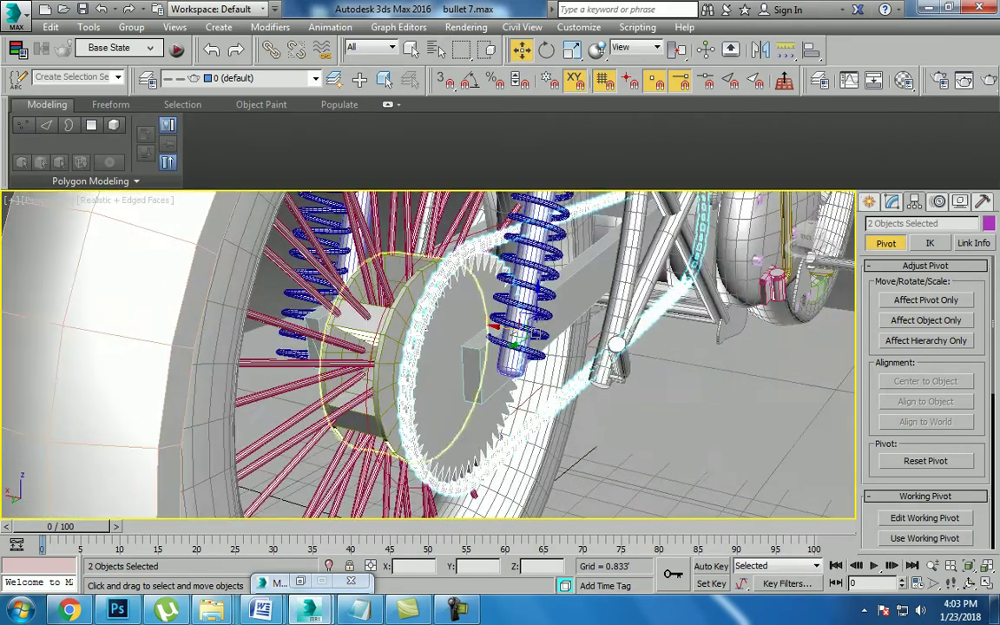
click(396, 316)
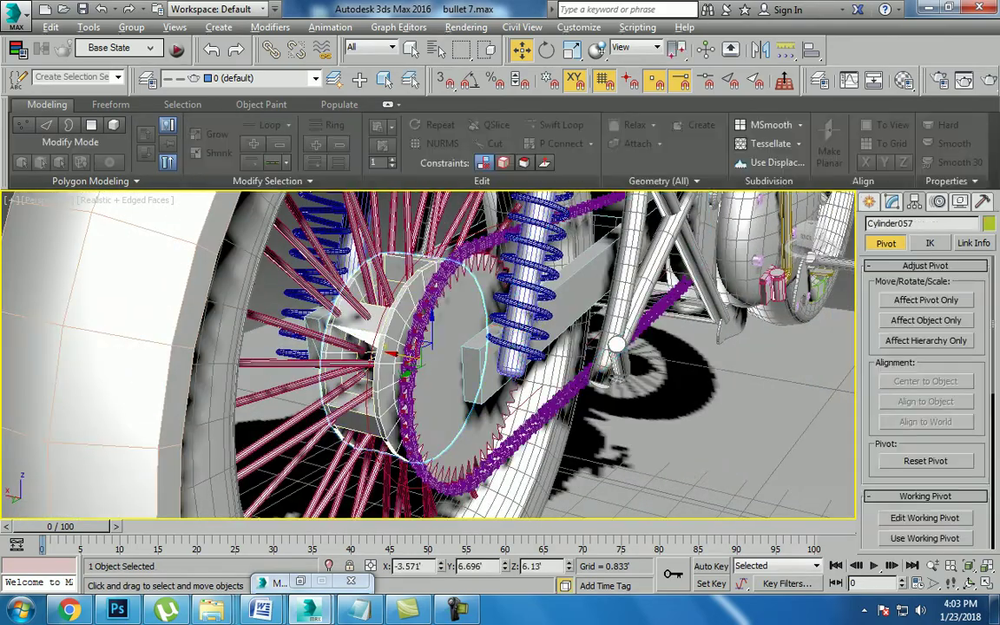
key(alt+q)
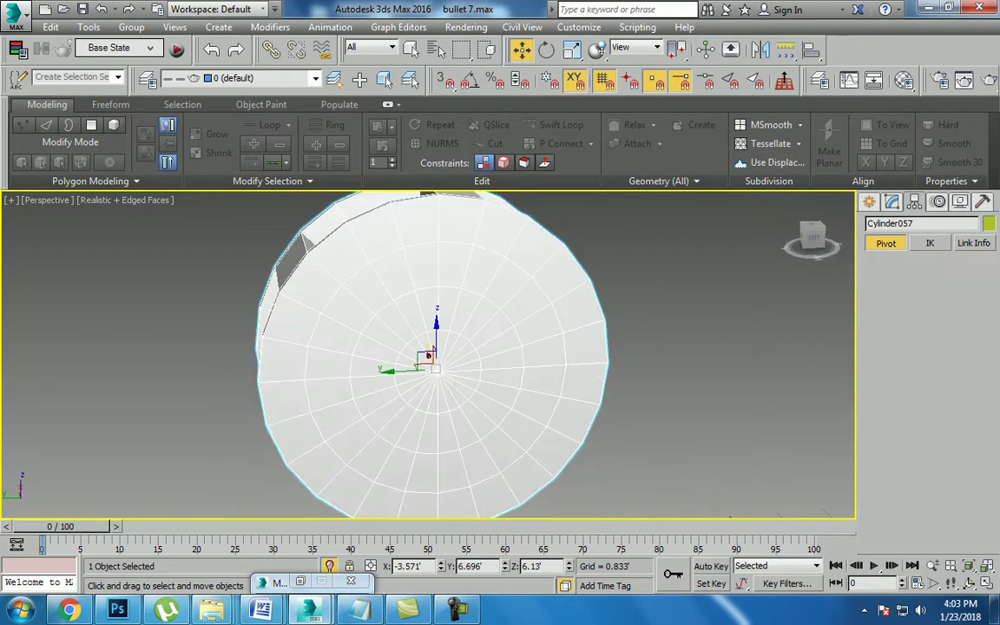
Step: Show Cylinder057's Editable Poly settings and switch to Polygon sub-object mode (4)
click(891, 202)
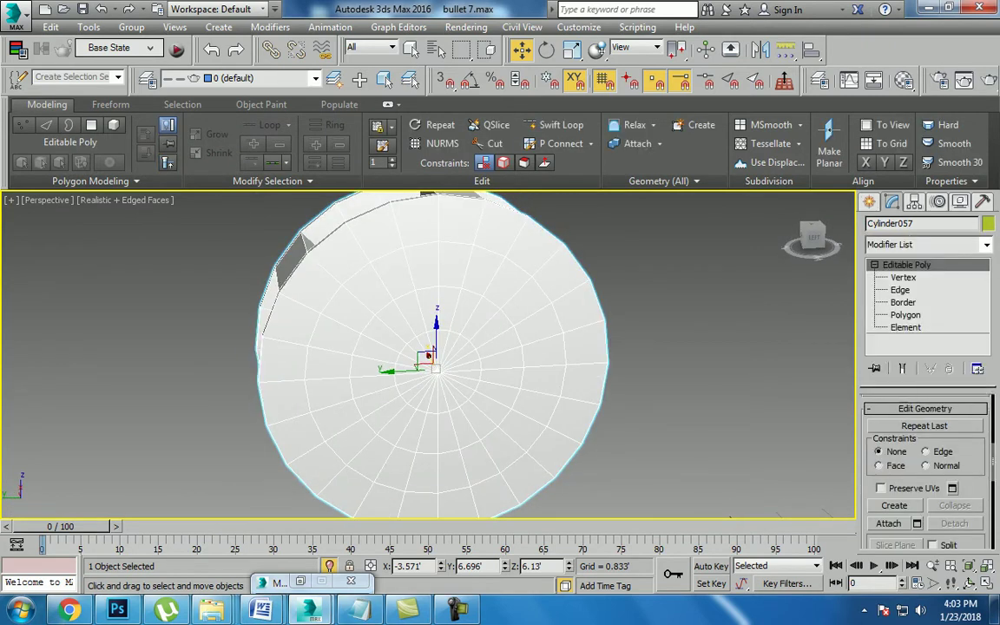
key(4)
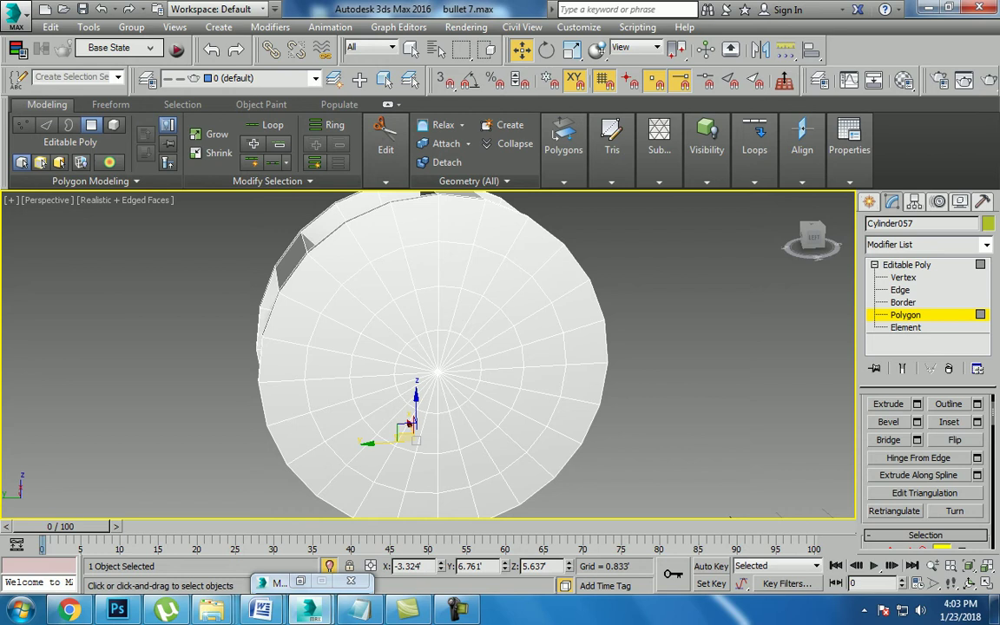
Step: Select an arc of outer cap polygons across the top and down the right side of Cylinder057
click(395, 273)
ctrl+click(443, 262)
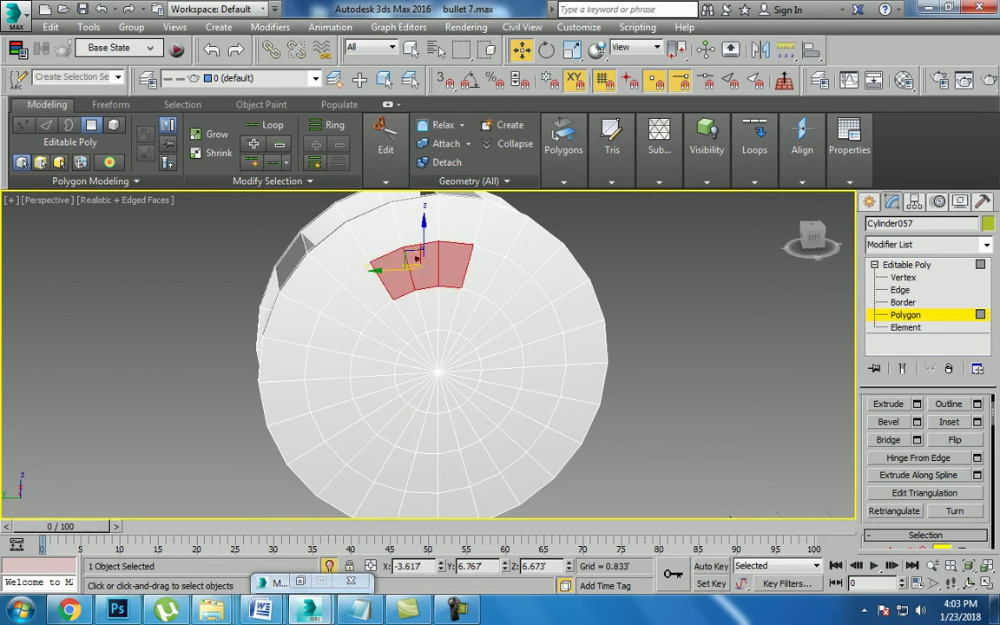
ctrl+click(486, 264)
ctrl+click(513, 282)
ctrl+click(530, 304)
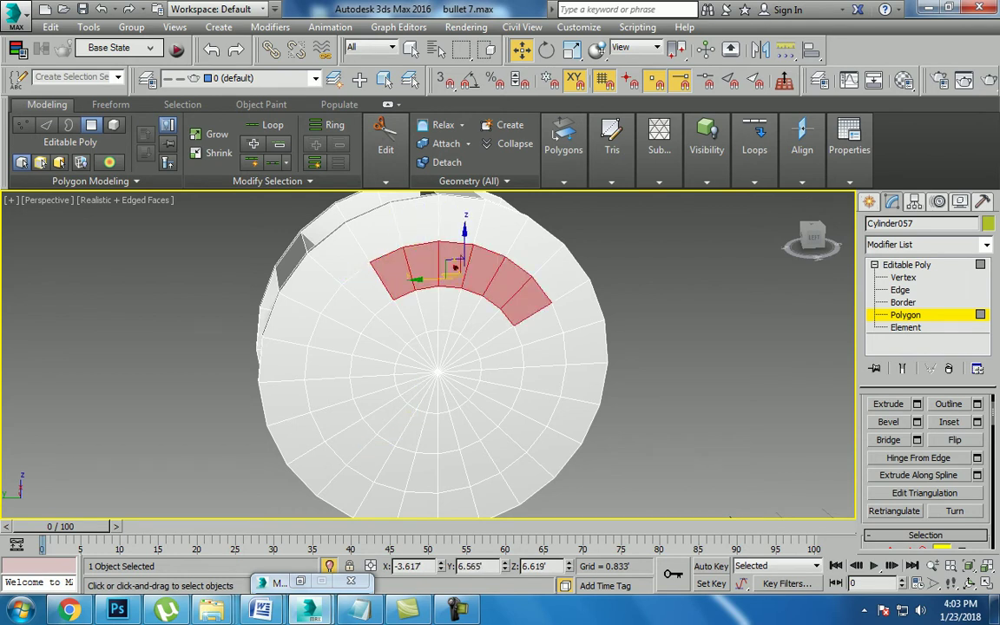
ctrl+click(540, 328)
ctrl+click(546, 352)
ctrl+click(538, 401)
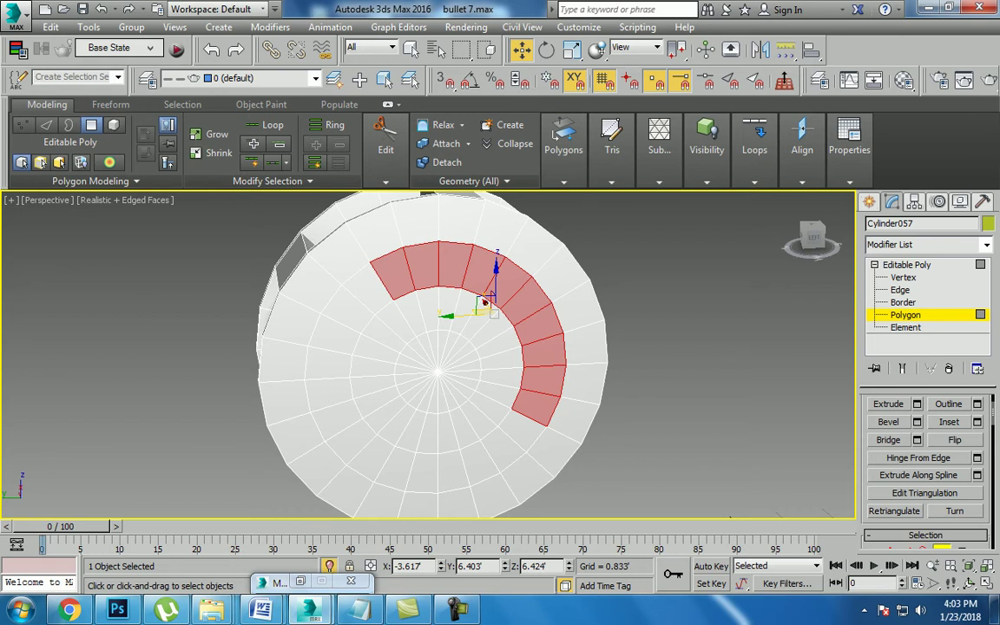
Step: Extend the polygon arc at its left and lower-left end
scroll(485, 301, up, 2)
scroll(512, 291, up, 2)
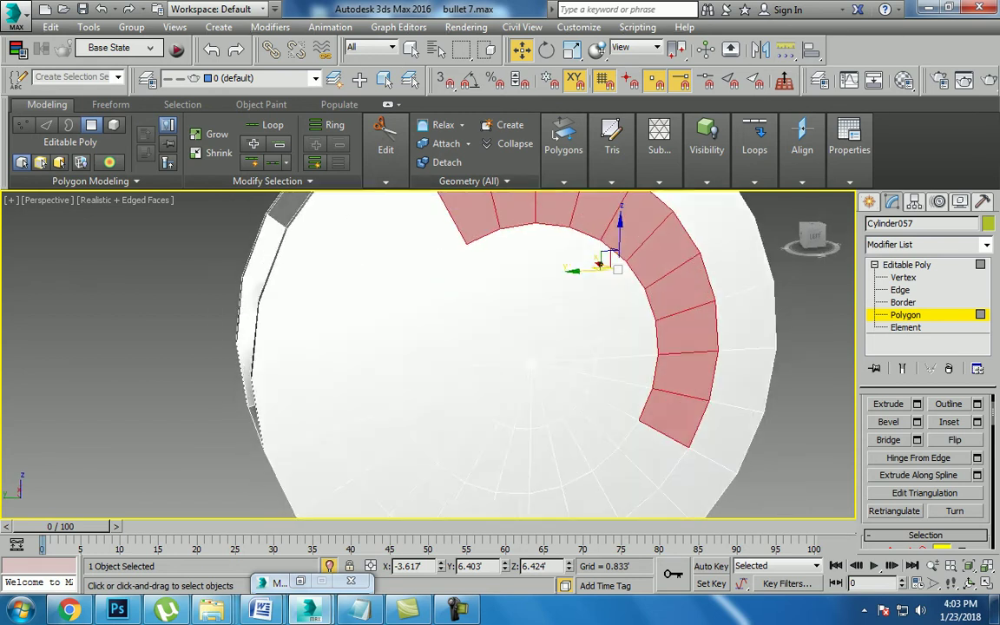
scroll(534, 282, up, 1)
key(ctrl+Page_Up)
key(ctrl+Page_Up)
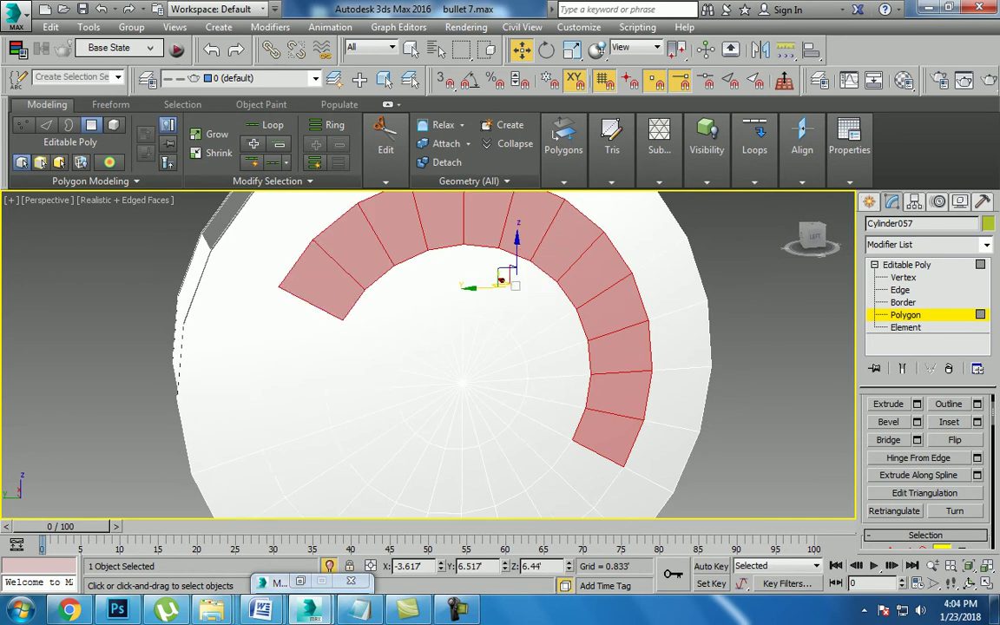
key(ctrl+Page_Up)
key(ctrl+Page_Up)
middle_drag(469, 365, 486, 304)
key(ctrl+Page_Up)
key(ctrl+Page_Up)
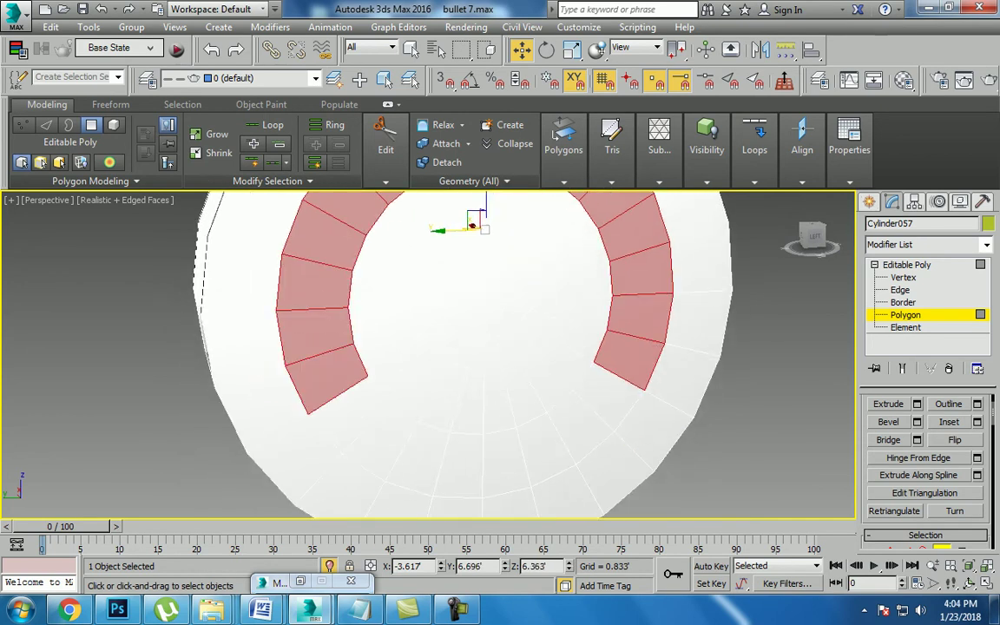
key(ctrl+Page_Up)
key(ctrl+Page_Up)
key(ctrl+Page_Up)
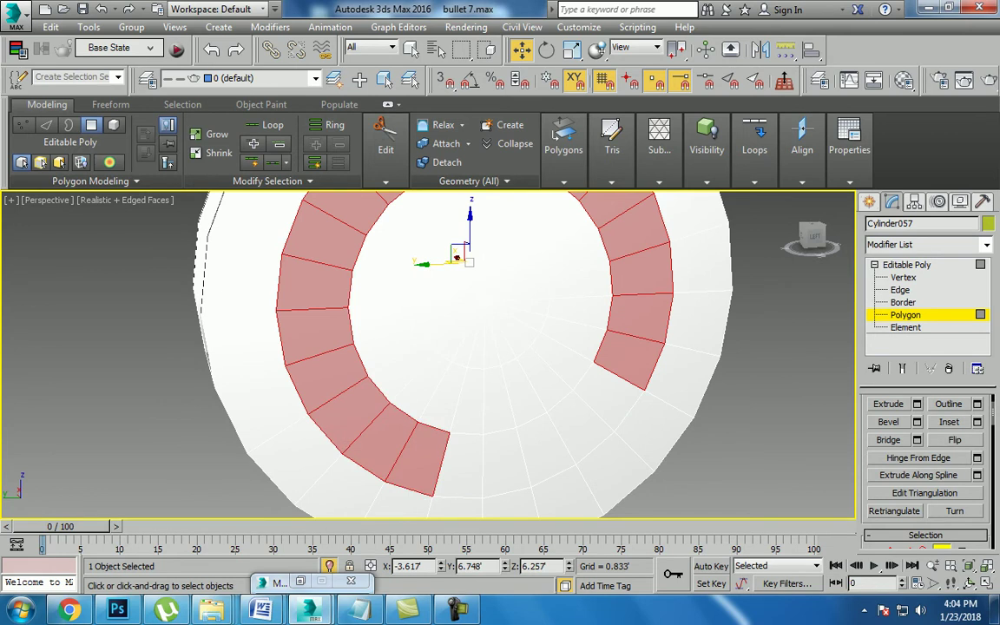
key(ctrl+Page_Up)
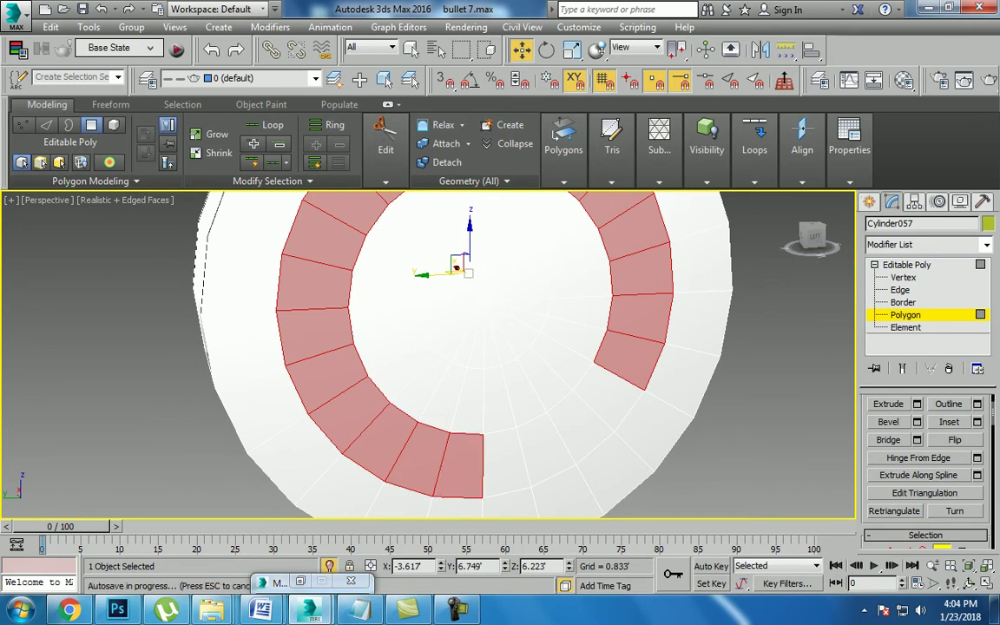
Step: Add the remaining outer-ring, inner-ring and centre triangle polygons, leaving one wedge unselected
key(ctrl+Page_Up)
key(ctrl+Page_Up)
key(ctrl+Page_Up)
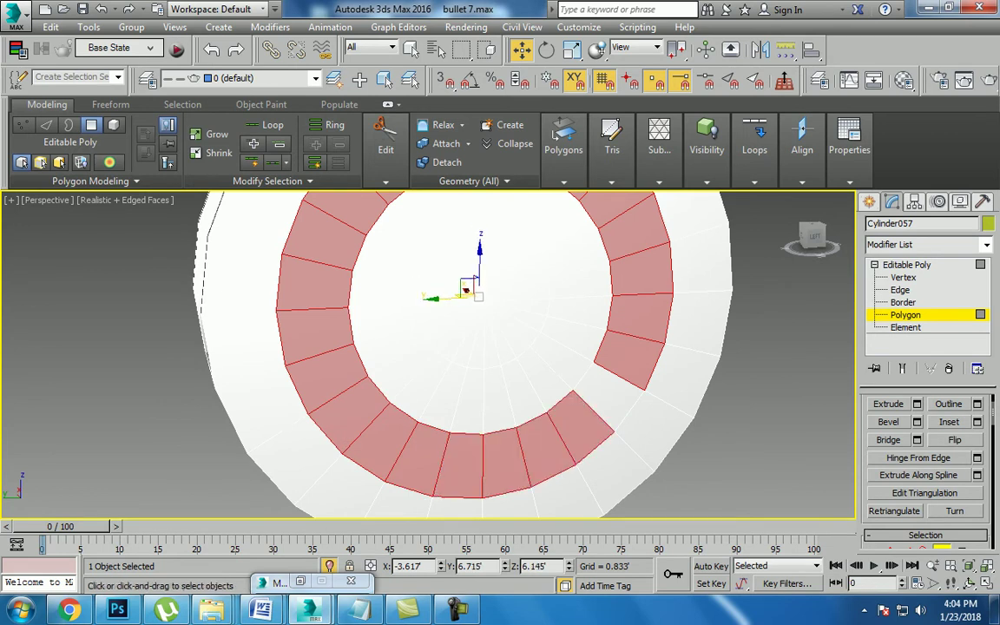
key(ctrl+Page_Up)
key(ctrl+Page_Up)
key(ctrl+Page_Up)
key(ctrl+Page_Up)
key(ctrl+Page_Up)
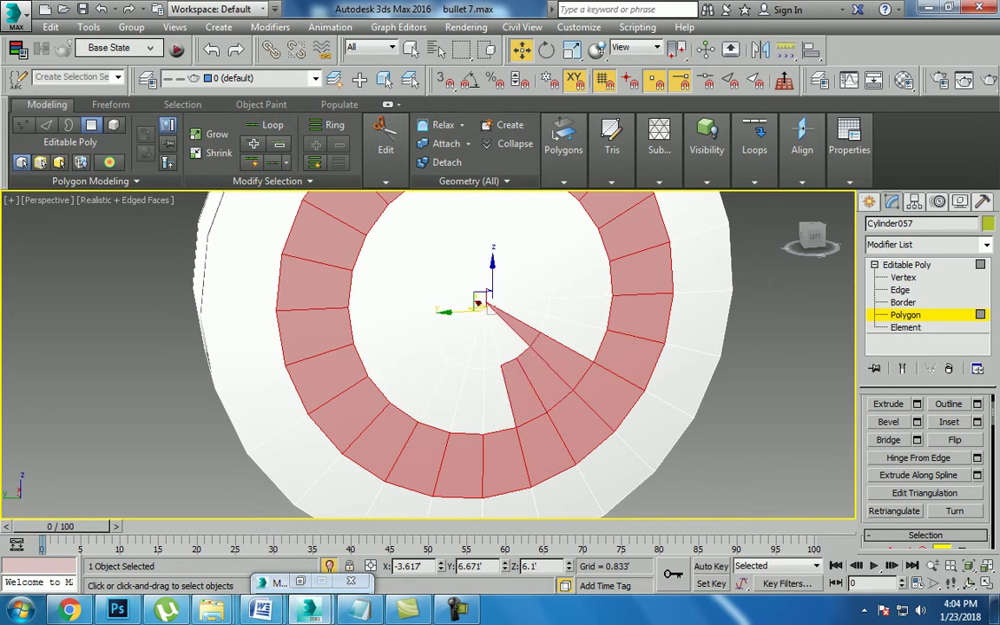
key(ctrl+Page_Up)
key(ctrl+Page_Up)
key(ctrl+Page_Up)
key(ctrl+Page_Up)
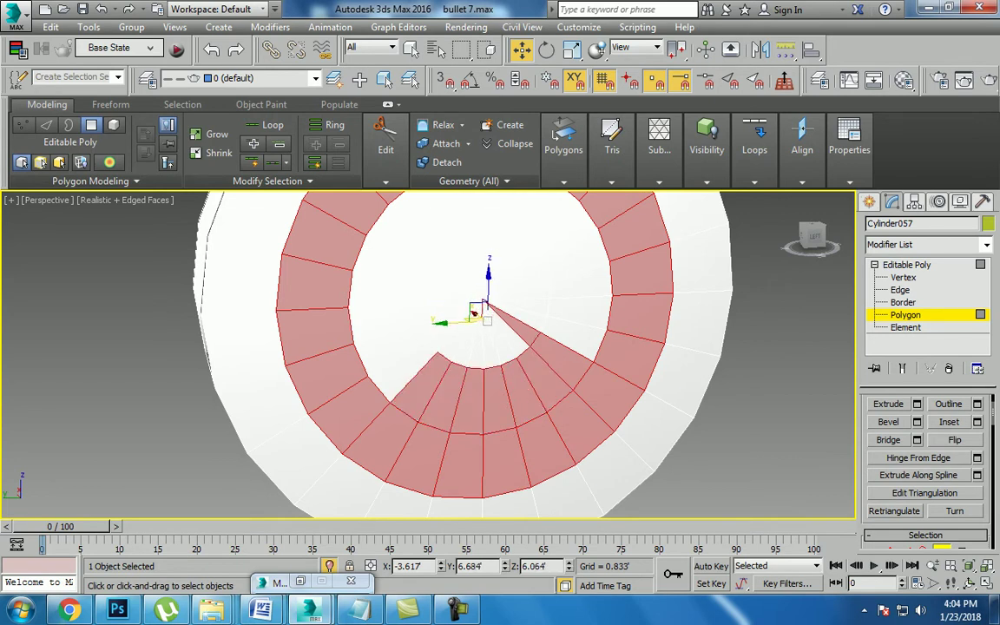
key(ctrl+Page_Up)
key(ctrl+Page_Up)
key(ctrl+Page_Up)
key(ctrl+Page_Up)
key(ctrl+Page_Up)
key(ctrl+Page_Up)
key(ctrl+Page_Up)
key(ctrl+Page_Up)
key(ctrl+Page_Up)
key(ctrl+Page_Up)
key(ctrl+Page_Up)
key(ctrl+Page_Up)
key(ctrl+Page_Up)
key(ctrl+Page_Up)
key(ctrl+Page_Up)
key(ctrl+Page_Up)
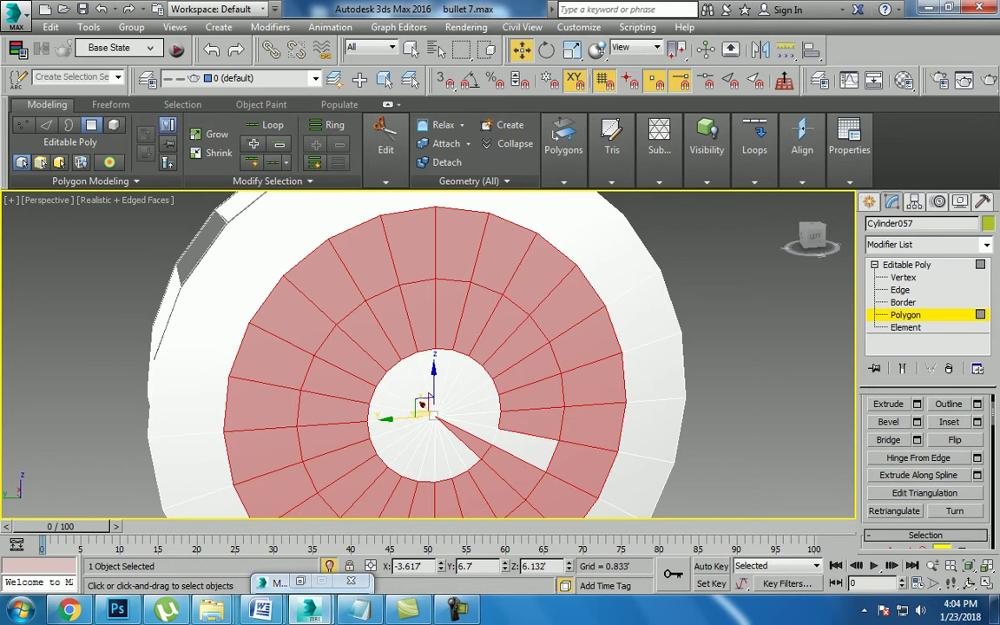
key(ctrl+Page_Up)
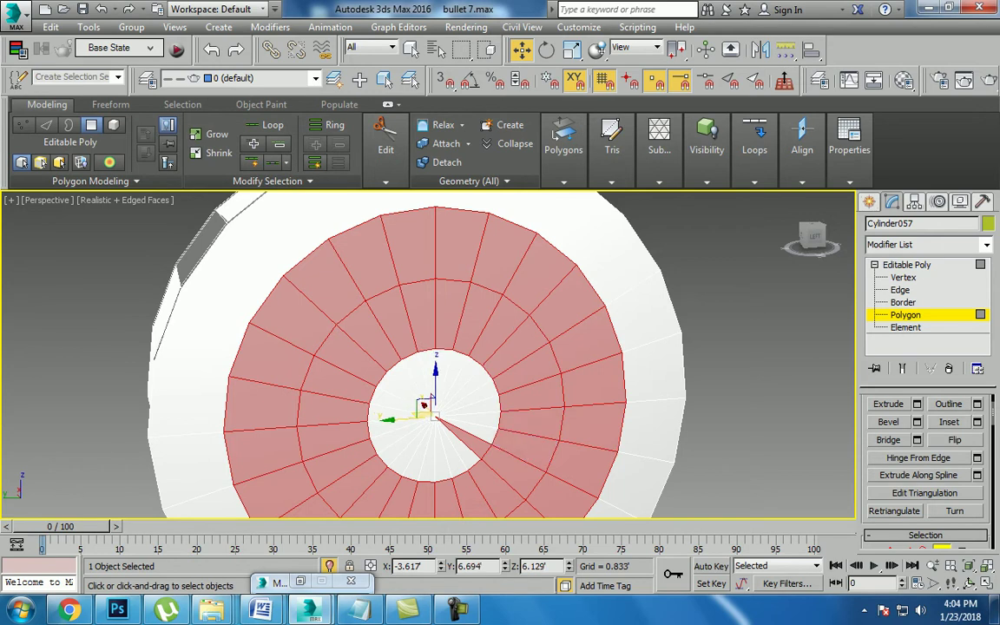
key(ctrl+Page_Up)
key(ctrl+Page_Up)
key(ctrl+Page_Up)
key(ctrl+Page_Up)
key(ctrl+Page_Up)
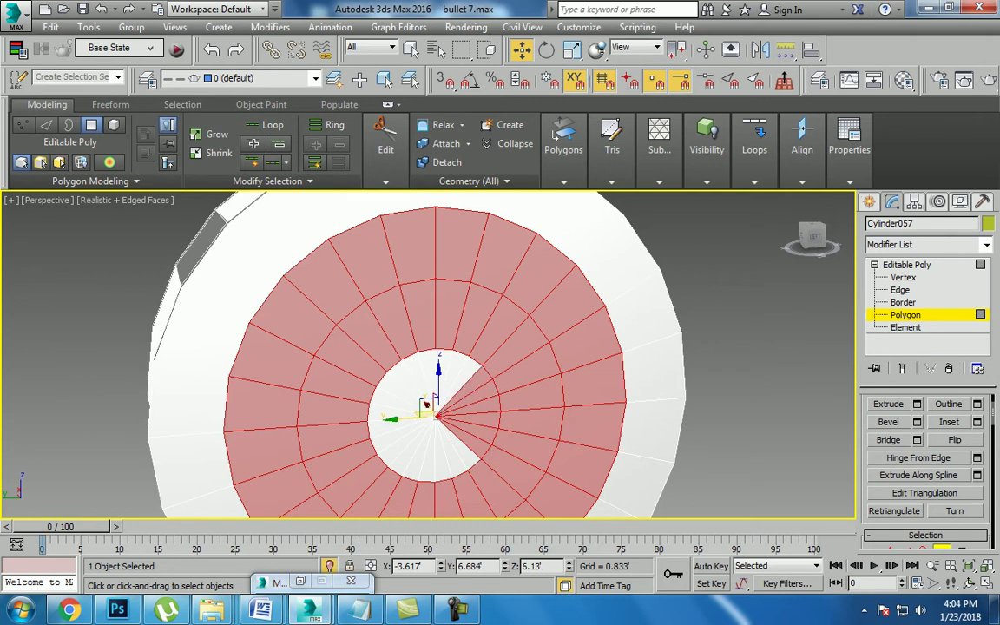
key(ctrl+Page_Up)
key(ctrl+Page_Up)
key(ctrl+Page_Up)
key(ctrl+Page_Up)
key(ctrl+Page_Up)
key(ctrl+Page_Up)
key(ctrl+Page_Up)
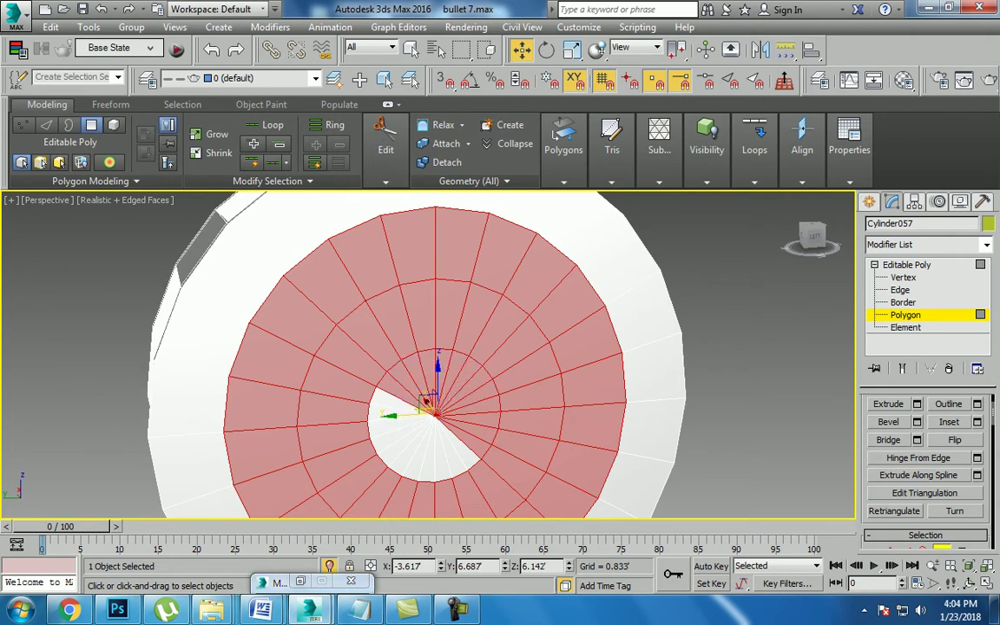
key(ctrl+Page_Up)
key(ctrl+Page_Up)
key(ctrl+Page_Up)
key(ctrl+Page_Up)
key(ctrl+Page_Up)
key(ctrl+Page_Up)
key(ctrl+Page_Up)
key(ctrl+Page_Up)
key(ctrl+Page_Up)
key(ctrl+Page_Up)
key(ctrl+Page_Up)
key(ctrl+Page_Up)
Step: Bevel the selected cap faces outward into a shallow hub boss
alt+middle_drag(422, 404, 398, 400)
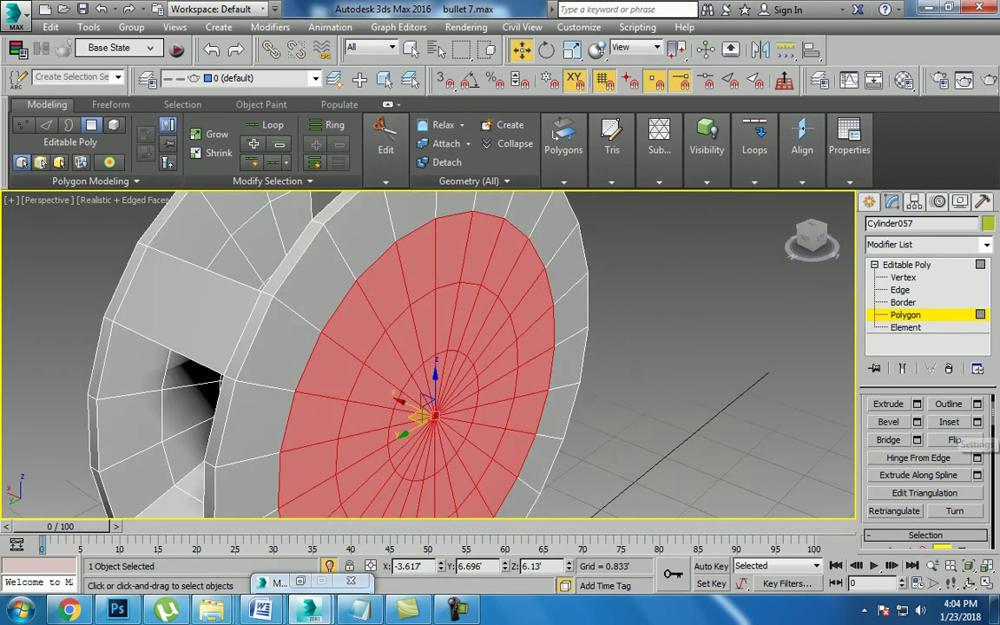
key(shift+ctrl+b)
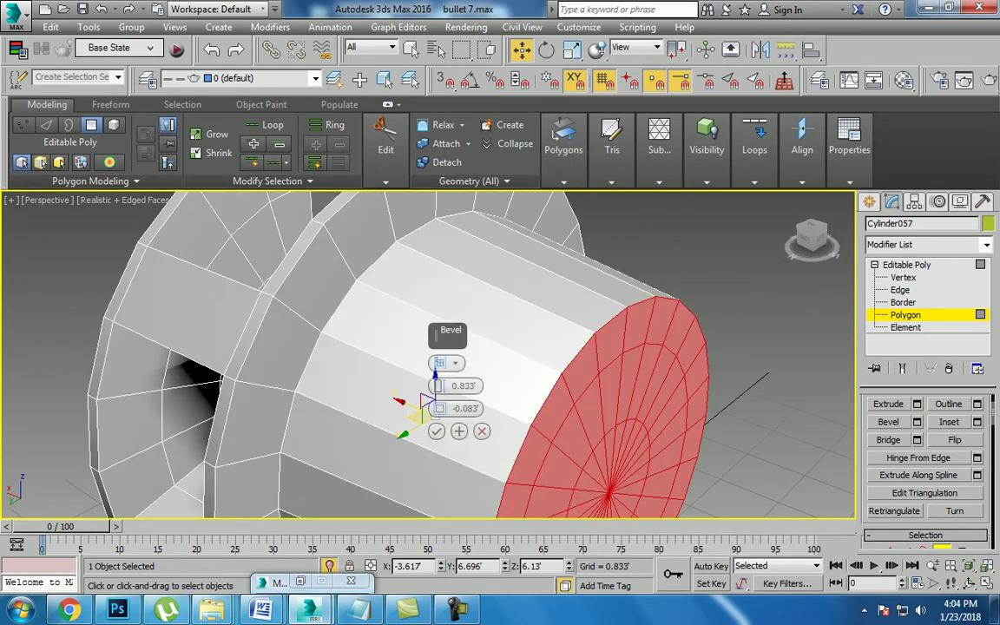
drag(438, 385, 439, 393)
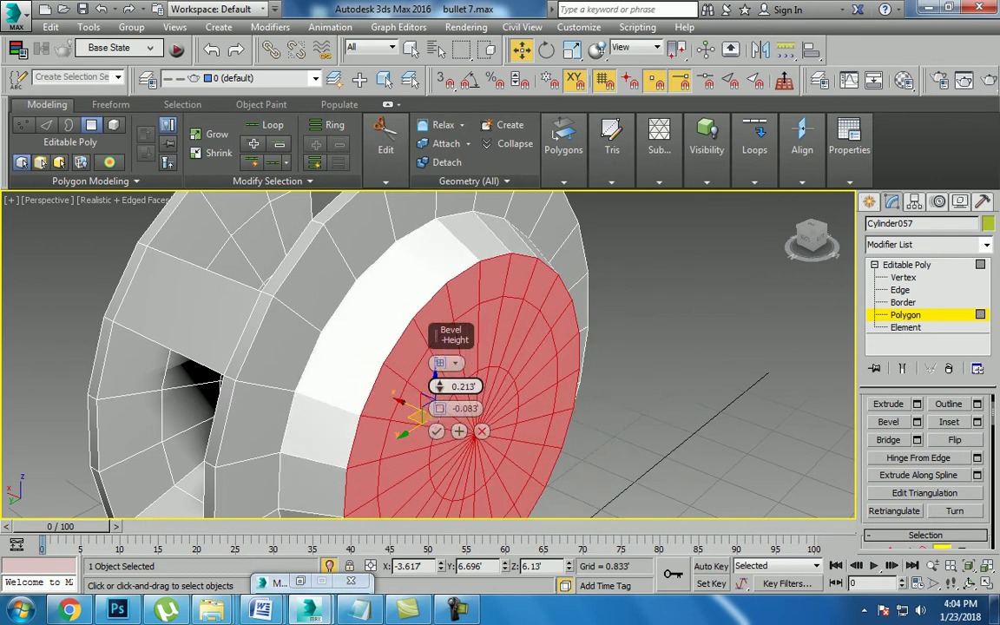
alt+middle_drag(458, 430, 521, 417)
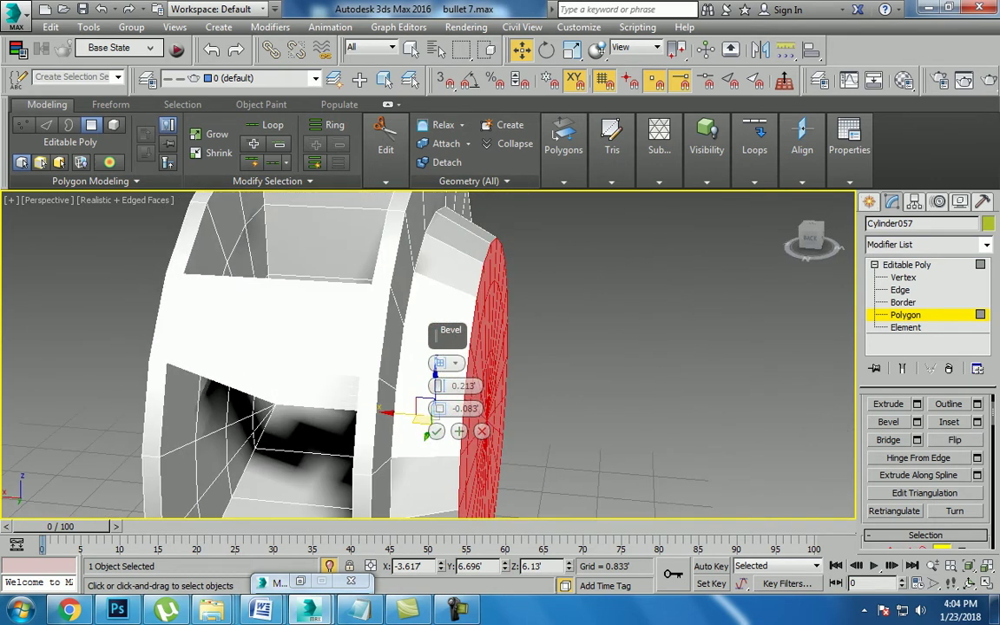
Step: End isolation to show the whole motorcycle, raise the bevel height slightly, and view the rear wheel side-on
right_click(645, 351)
click(670, 98)
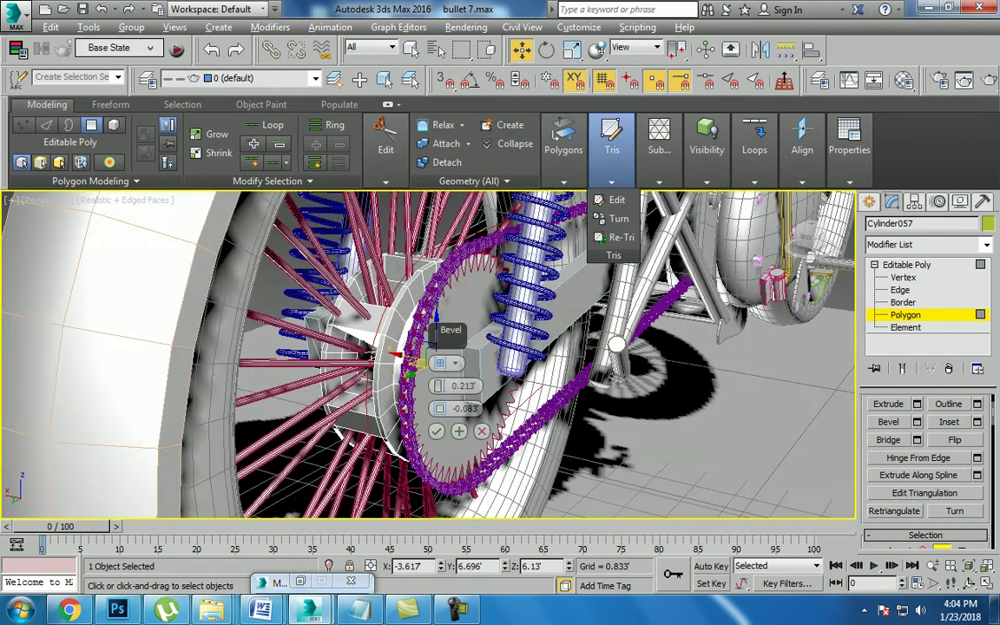
alt+middle_drag(521, 417, 486, 408)
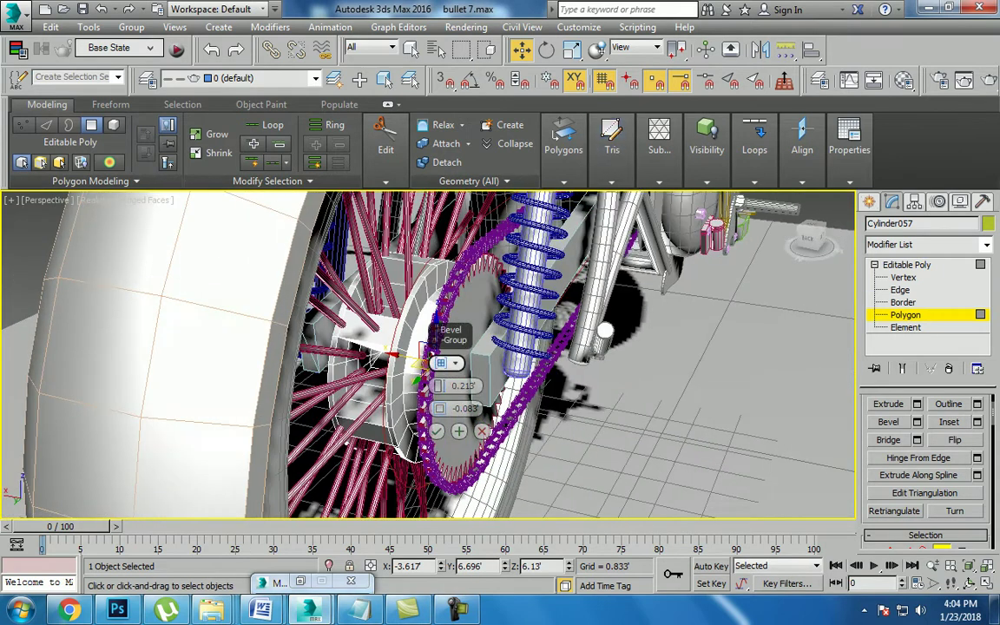
mouse_move(439, 385)
mouse_down()
mouse_move(439, 364)
mouse_move(439, 374)
mouse_up()
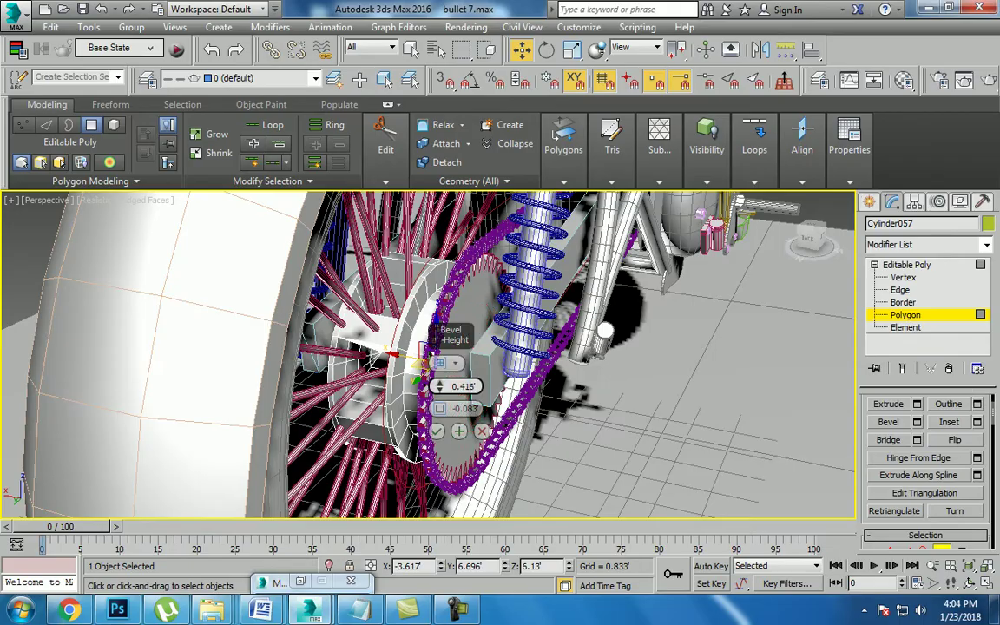
mouse_move(452, 365)
alt+middle_down()
mouse_move(486, 365)
mouse_move(417, 364)
mouse_move(460, 365)
mouse_move(451, 354)
mouse_move(469, 348)
alt+middle_up()
scroll(427, 354, down, 5)
scroll(427, 355, down, 3)
mouse_move(405, 347)
alt+middle_down()
mouse_move(404, 322)
mouse_move(393, 343)
mouse_move(456, 318)
alt+middle_up()
scroll(393, 348, down, 2)
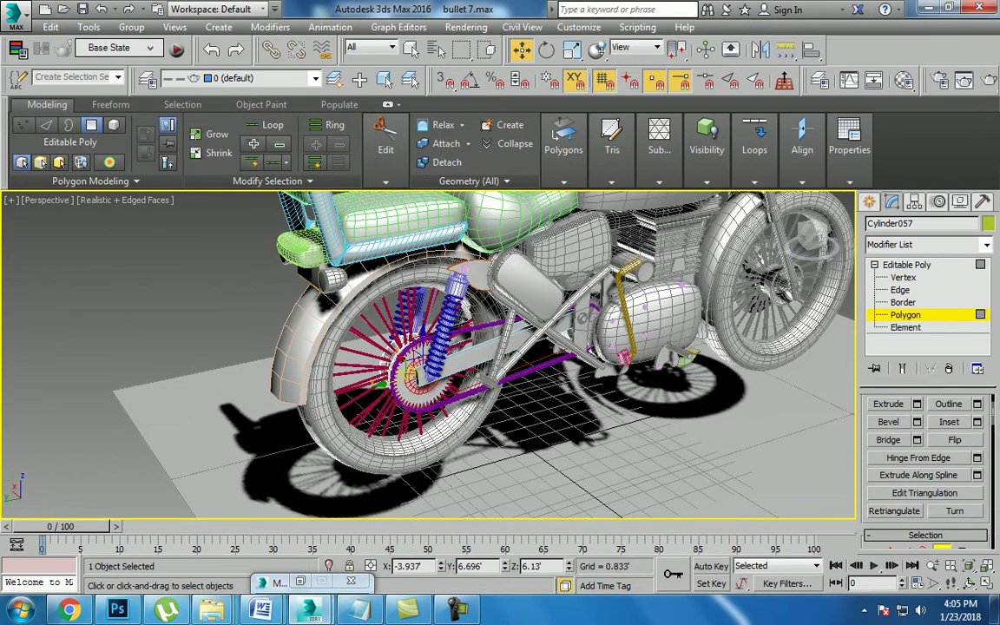
click(15, 19)
click(41, 161)
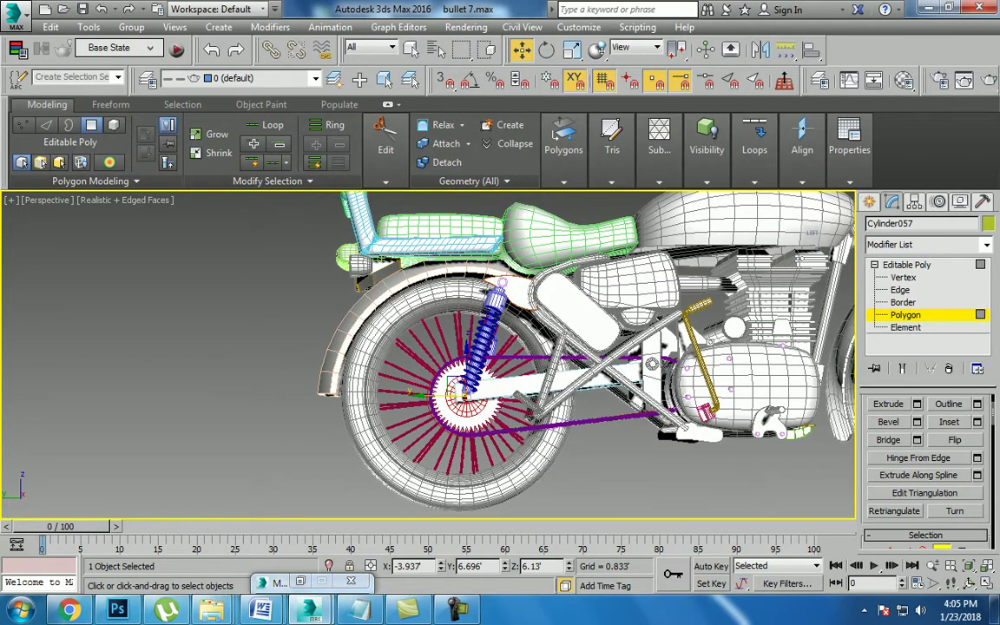
scroll(464, 391, up, 5)
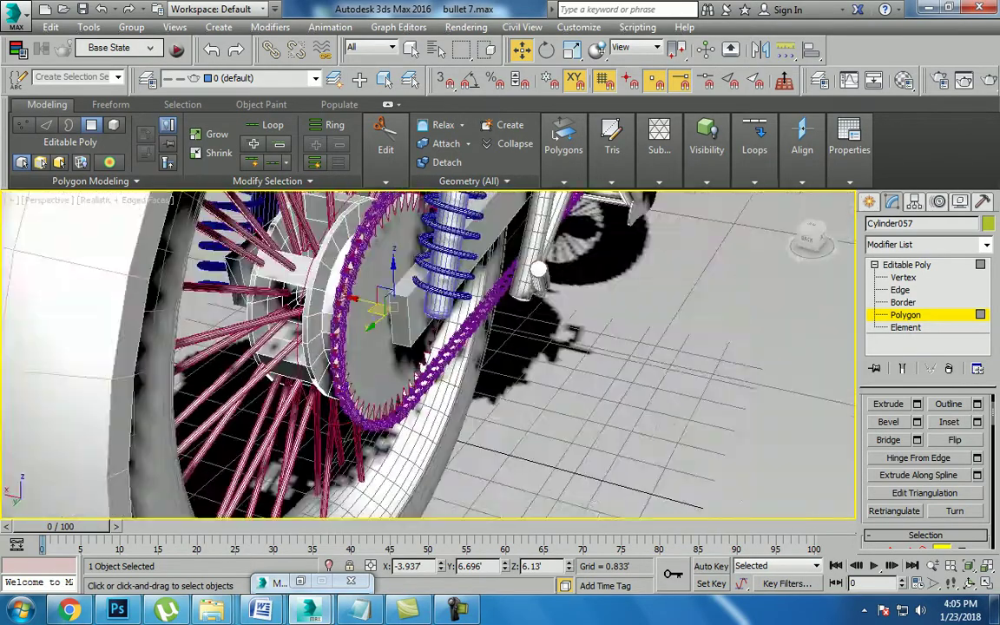
alt+middle_drag(428, 356, 373, 352)
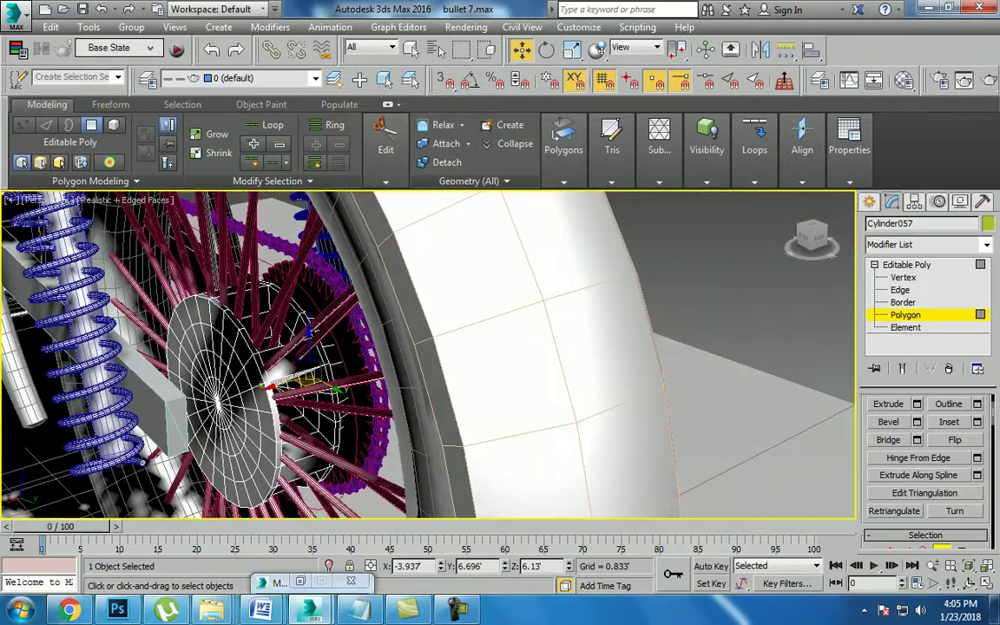
Step: Isolate Cylinder057 and select its outer ring faces down the right side
key(alt+q)
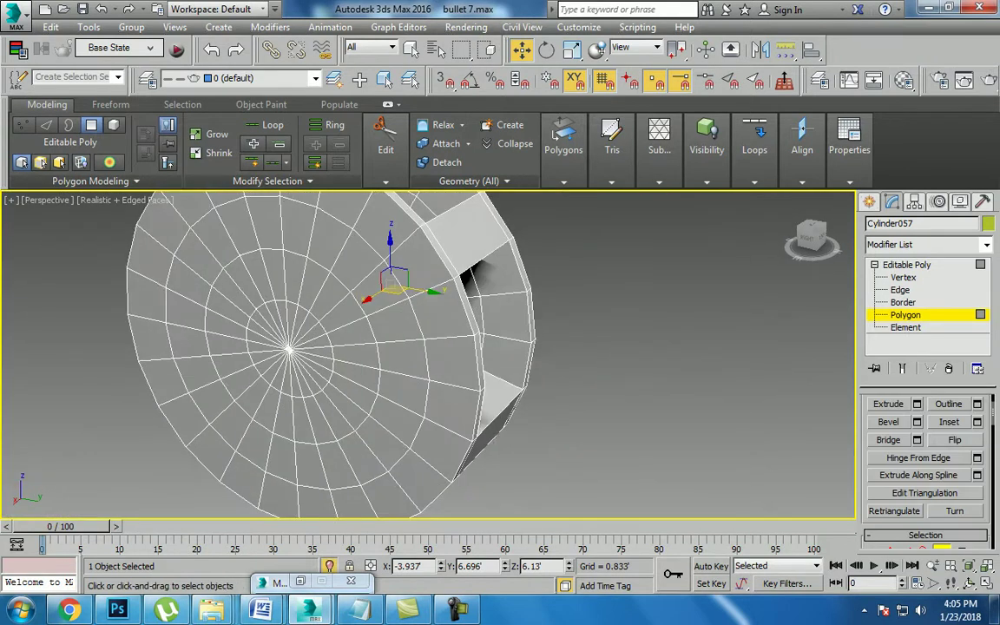
click(326, 267)
ctrl+click(284, 262)
ctrl+click(359, 285)
ctrl+click(389, 306)
ctrl+click(408, 330)
ctrl+click(424, 369)
ctrl+click(428, 408)
ctrl+click(421, 447)
Step: Extend the face selection along the ring's bottom and up the left side to close it
ctrl+click(404, 486)
ctrl+click(379, 495)
ctrl+click(353, 499)
ctrl+click(326, 499)
ctrl+click(301, 495)
ctrl+click(272, 477)
ctrl+click(254, 454)
ctrl+click(233, 432)
ctrl+click(217, 404)
ctrl+click(206, 373)
ctrl+click(200, 339)
ctrl+click(209, 308)
ctrl+click(223, 279)
ctrl+click(245, 259)
Step: Add inner-ring faces and the thin centre wedges to the selection
ctrl+click(282, 313)
ctrl+click(302, 300)
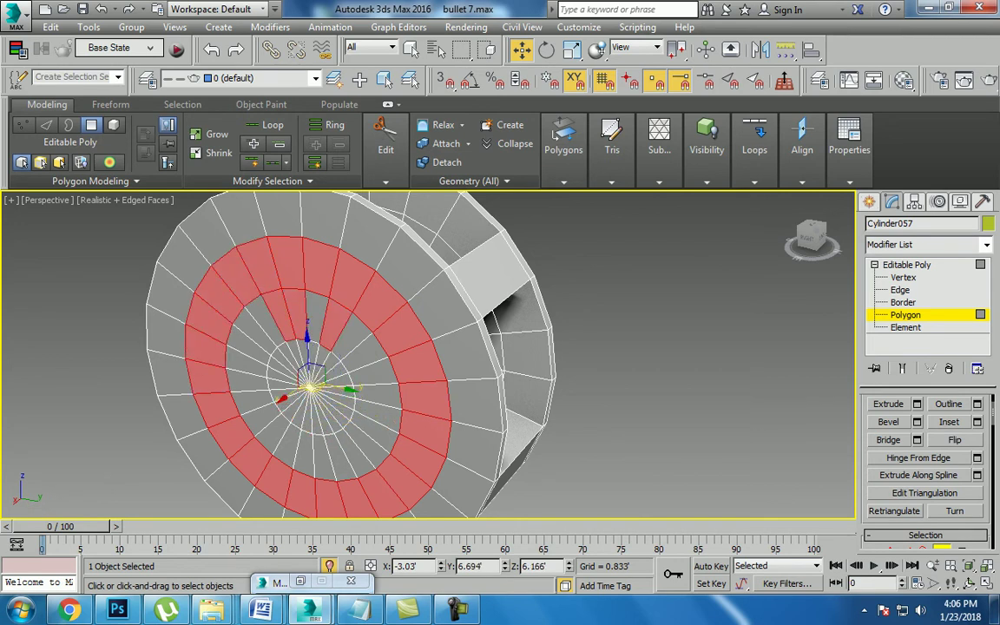
ctrl+click(316, 312)
ctrl+click(334, 328)
ctrl+click(379, 398)
ctrl+click(368, 420)
ctrl+click(311, 417)
ctrl+click(297, 418)
ctrl+click(286, 416)
Step: Undo and redo centre face picks until only one small face gap remains
key(ctrl+z)
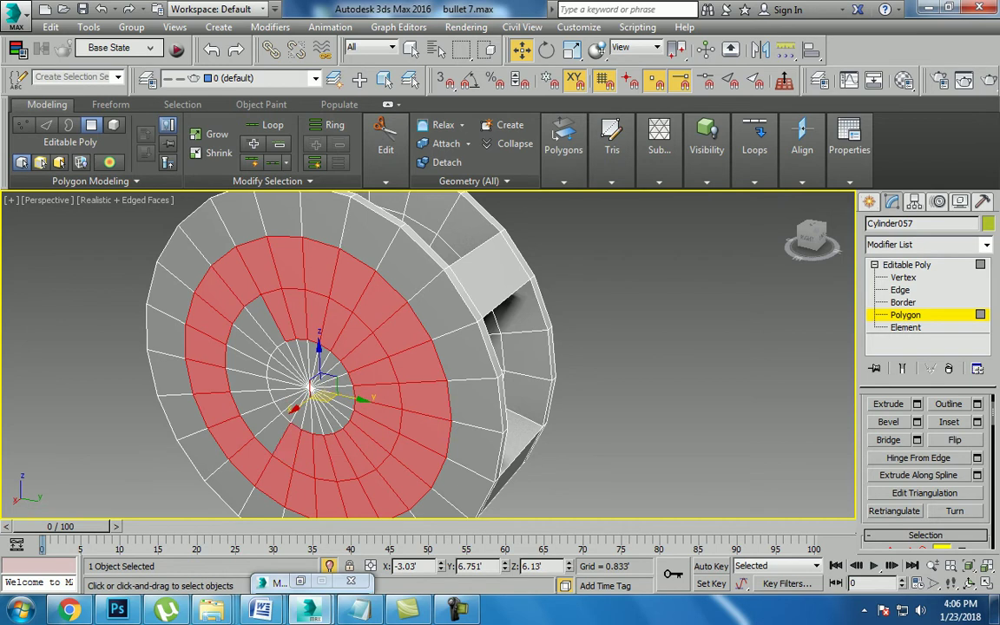
key(ctrl+z)
key(ctrl+z)
key(ctrl+z)
key(ctrl+z)
key(ctrl+z)
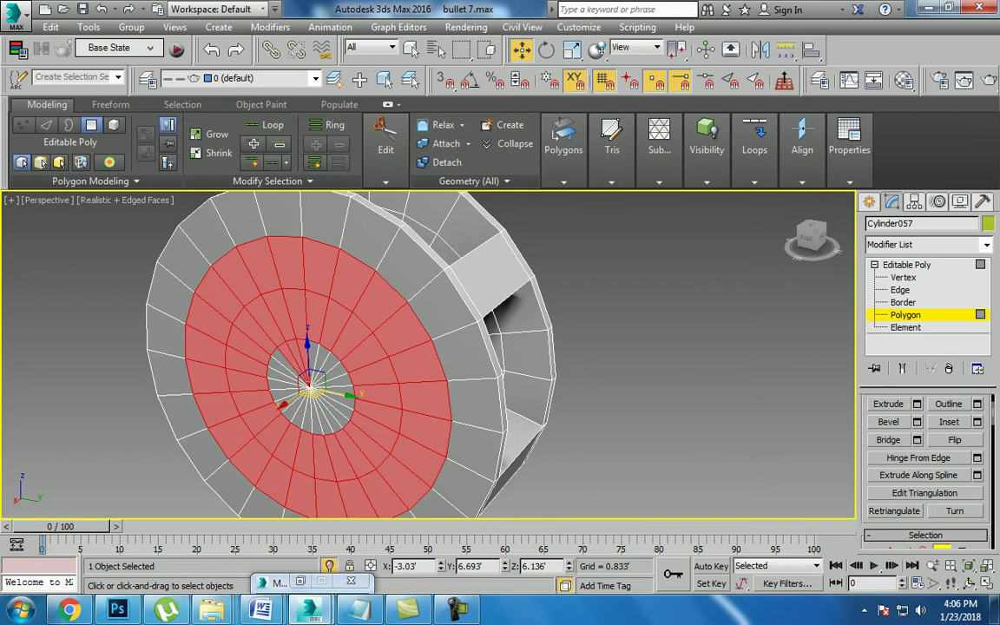
key(z)
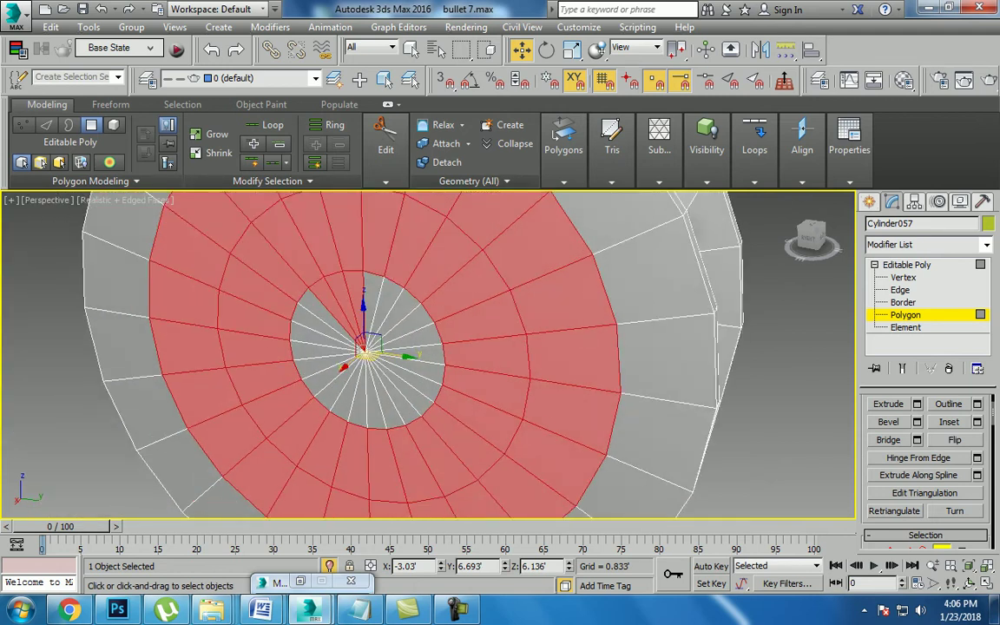
key(ctrl+z)
key(ctrl+z)
key(ctrl+z)
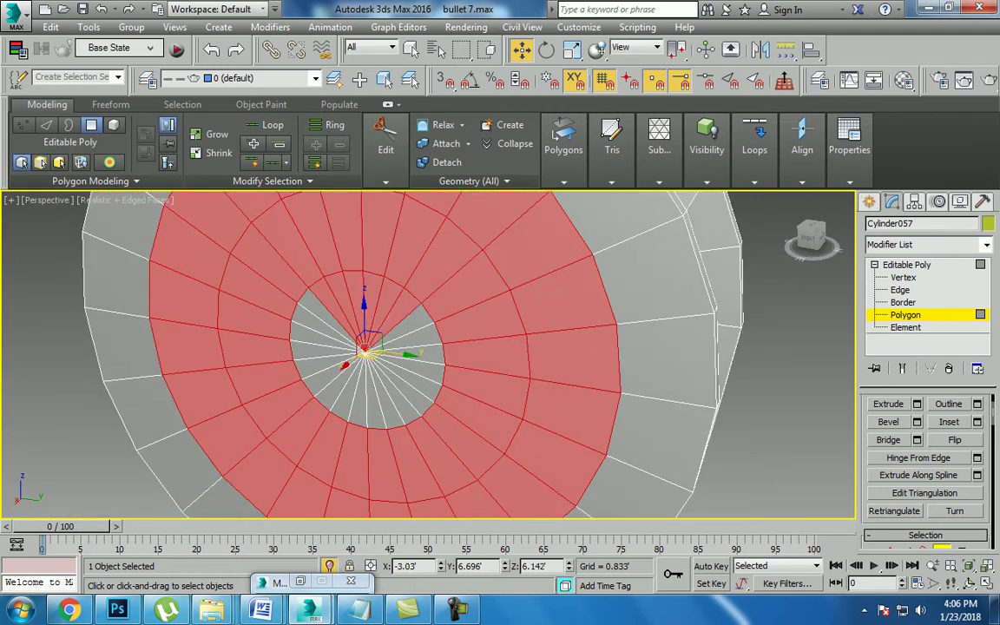
key(ctrl+z)
key(ctrl+z)
key(ctrl+z)
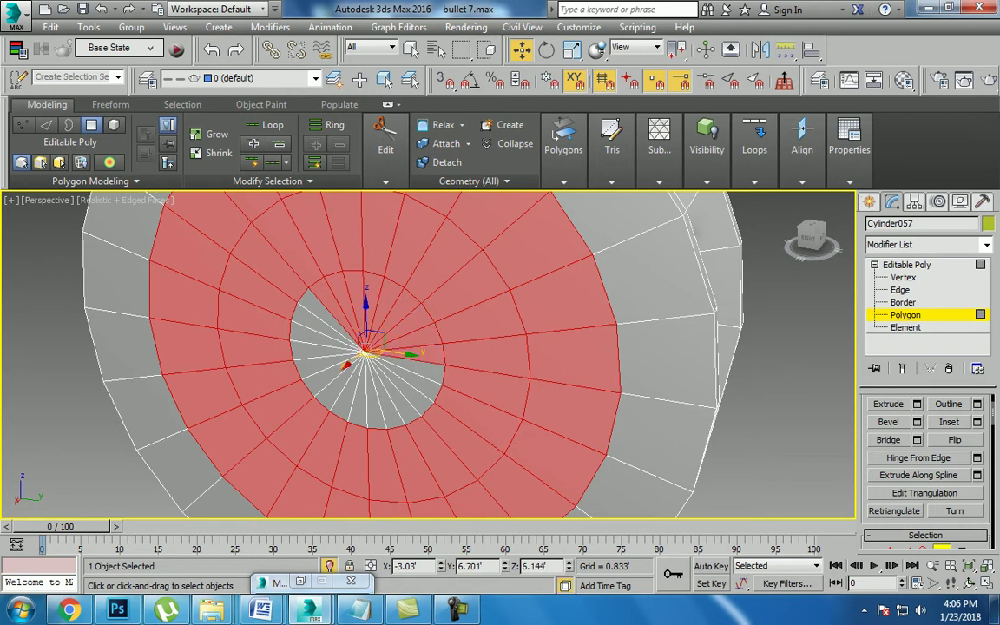
key(ctrl+z)
key(ctrl+z)
key(ctrl+z)
key(ctrl+z)
key(ctrl+z)
key(ctrl+z)
key(ctrl+y)
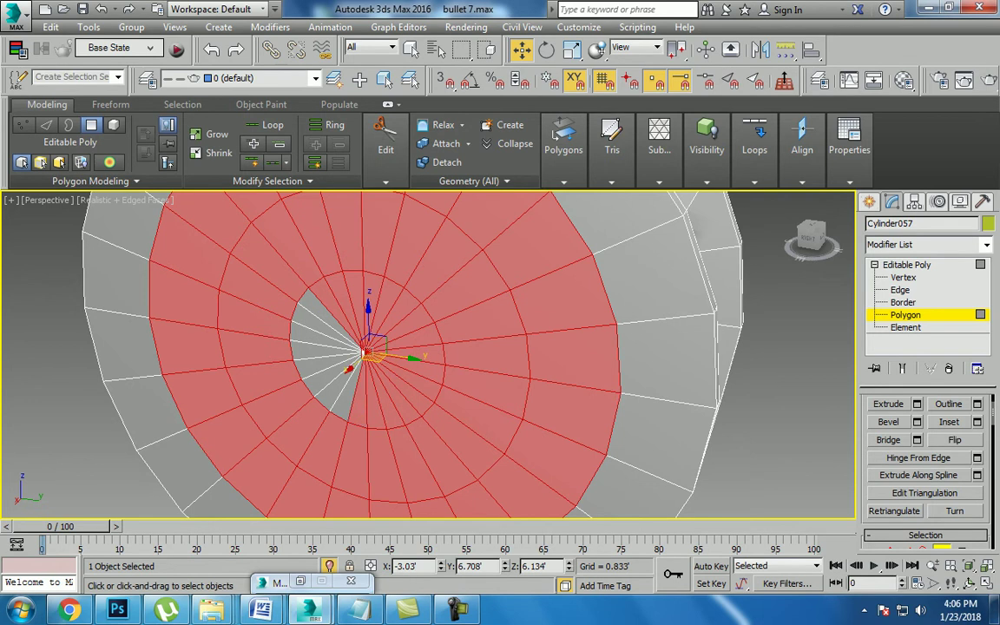
key(ctrl+y)
key(ctrl+y)
key(ctrl+y)
key(ctrl+y)
key(ctrl+y)
key(ctrl+y)
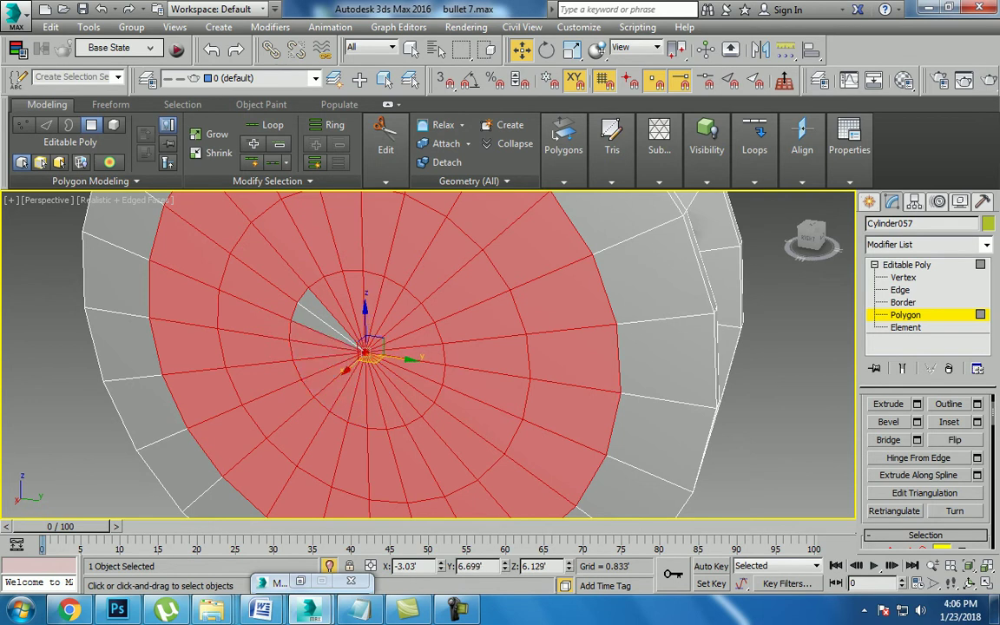
key(ctrl+y)
key(ctrl+y)
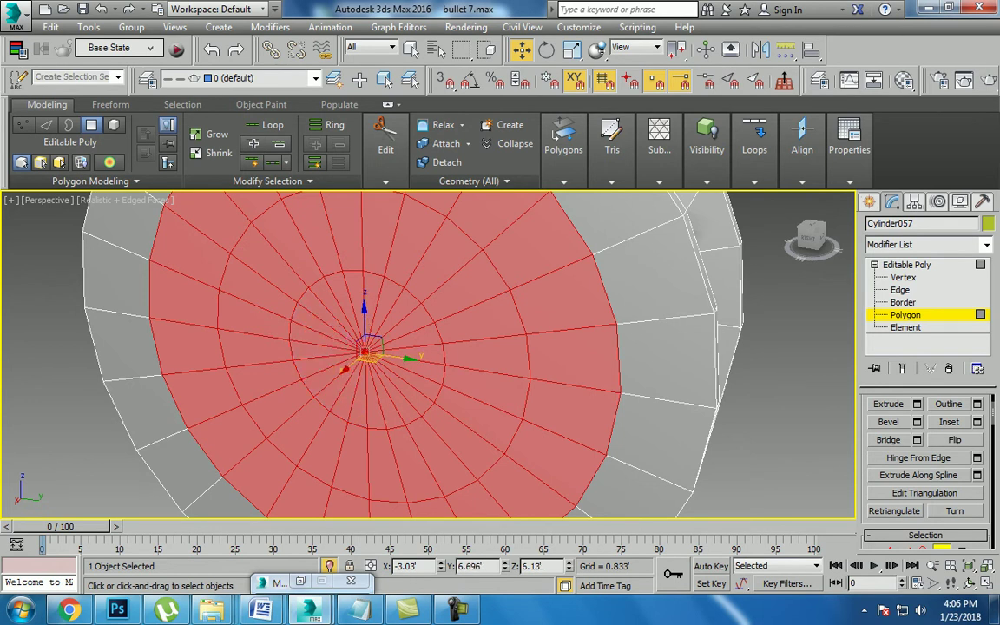
Step: Bevel the selected faces outward, then end isolation to show the whole motorcycle
click(917, 422)
mouse_move(521, 365)
alt+middle_down()
mouse_move(382, 339)
mouse_move(417, 339)
mouse_move(677, 246)
alt+middle_up()
click(436, 430)
right_click(676, 246)
click(694, 109)
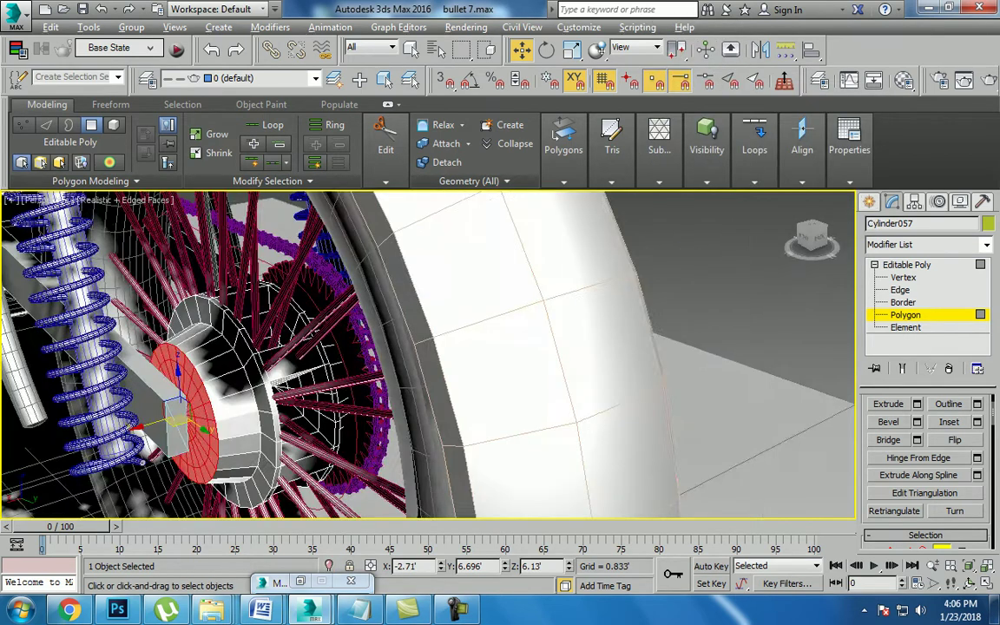
mouse_move(695, 452)
alt+middle_down()
mouse_move(568, 247)
mouse_move(521, 260)
alt+middle_up()
Step: Select the Line146 shape, view the rear wheel side-on, and open the Rendering menu
key(4)
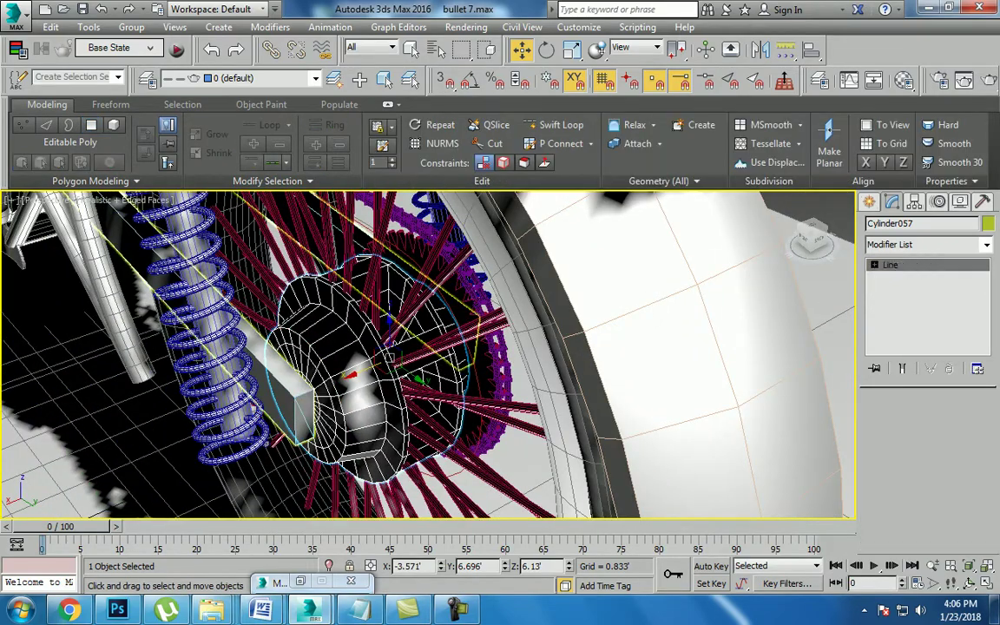
click(373, 382)
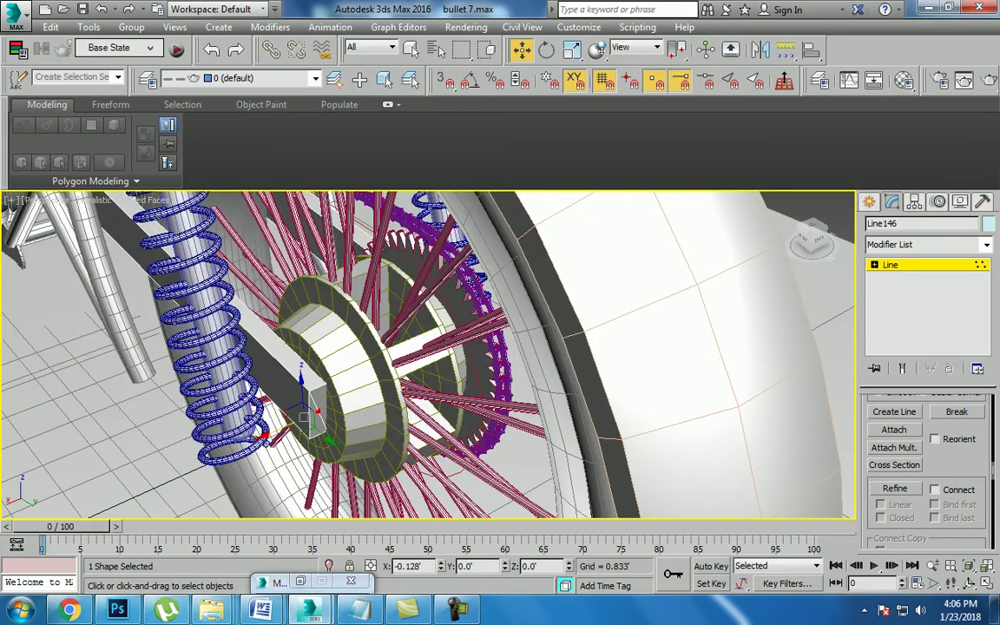
alt+middle_drag(520, 347, 487, 365)
alt+middle_drag(425, 356, 512, 356)
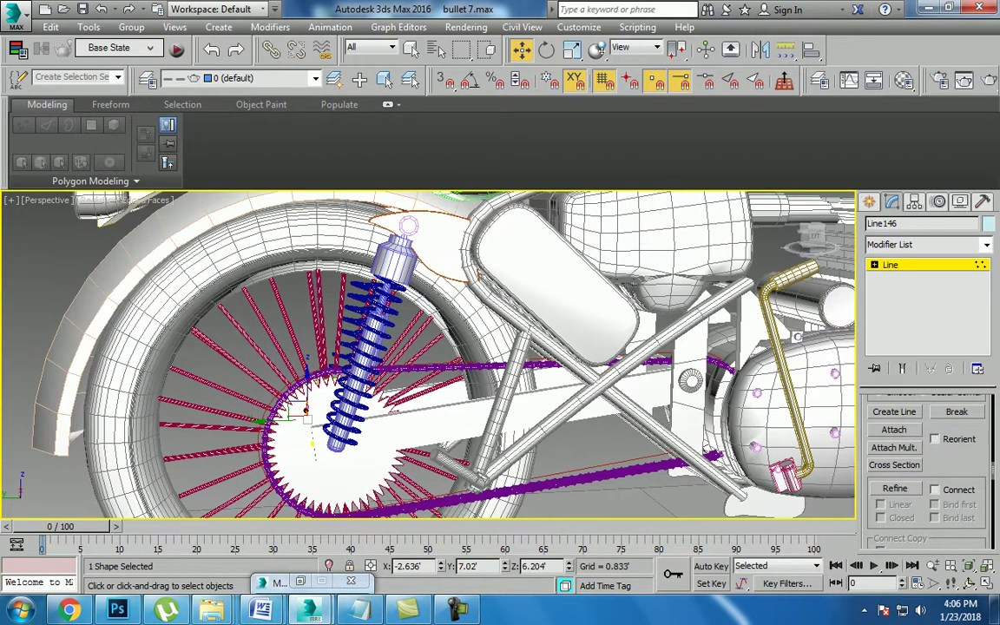
click(467, 27)
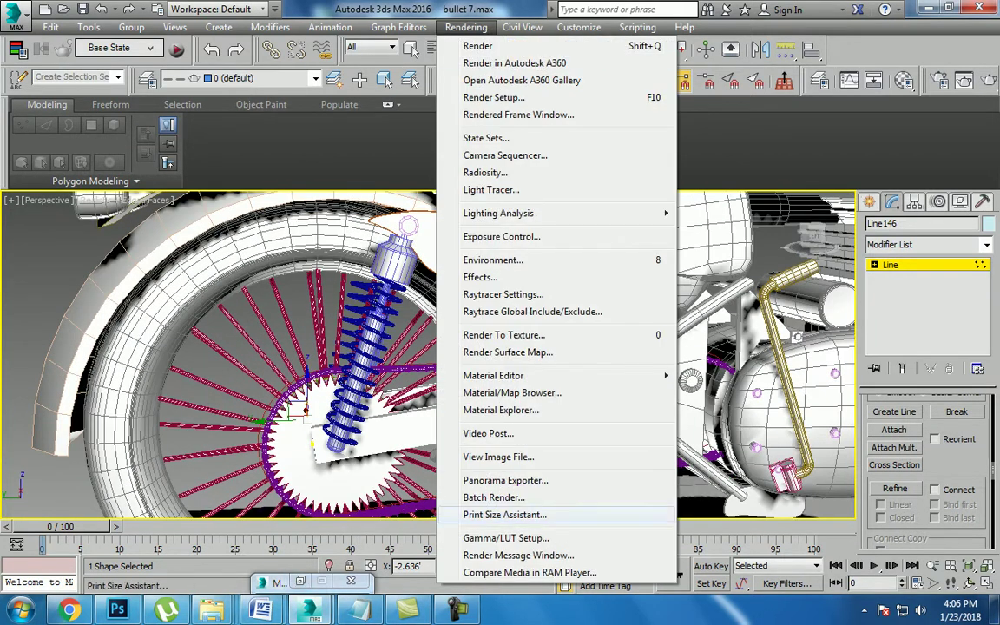
Step: Start View Image File and browse to the Desktop 'bikes' folder
click(499, 456)
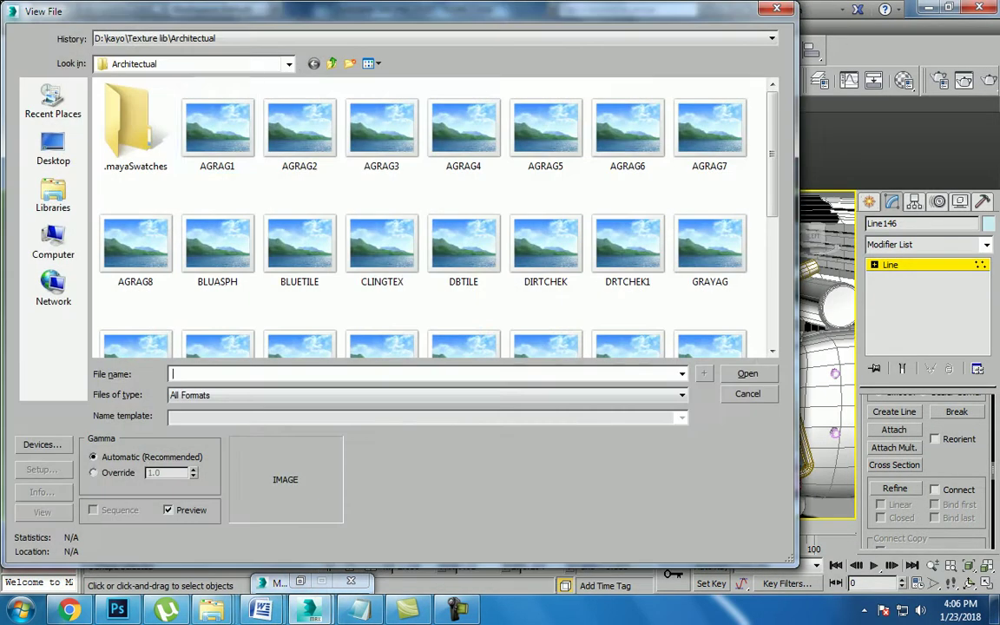
click(53, 148)
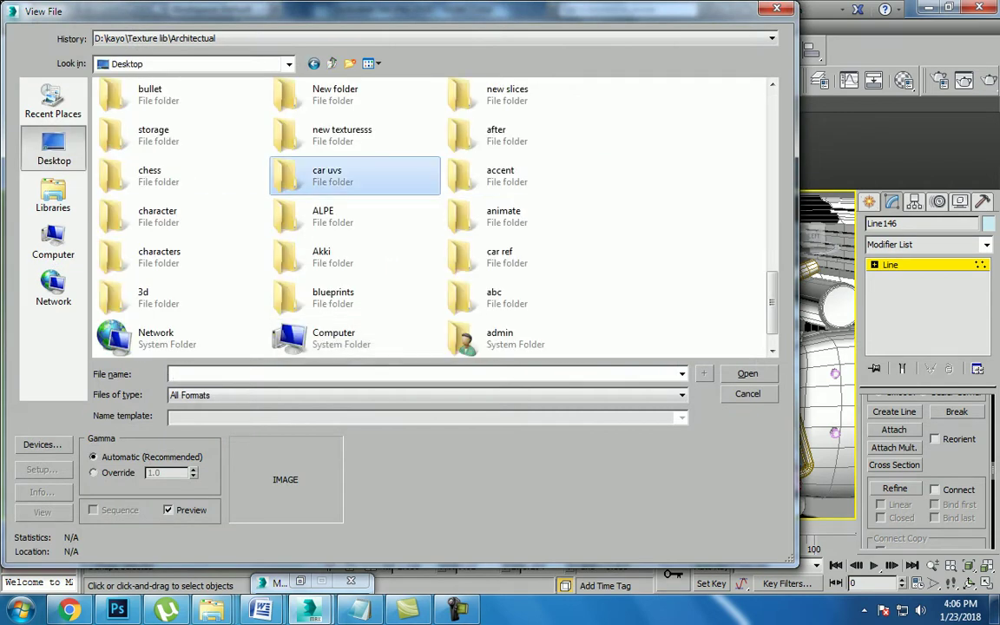
scroll(486, 269, down, 5)
click(342, 97)
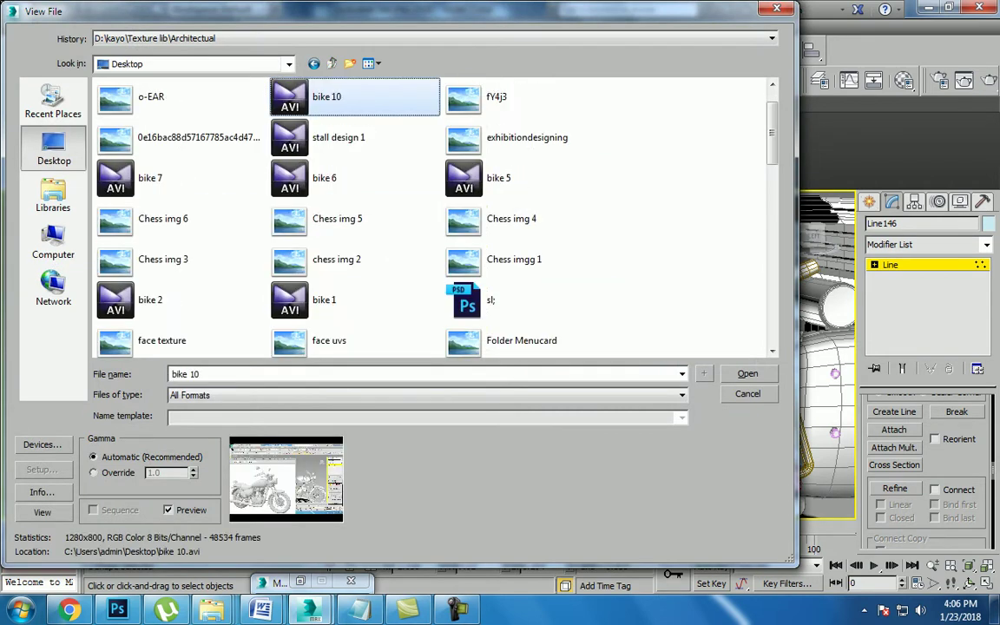
key(b)
key(b)
key(b)
key(b)
key(b)
key(b)
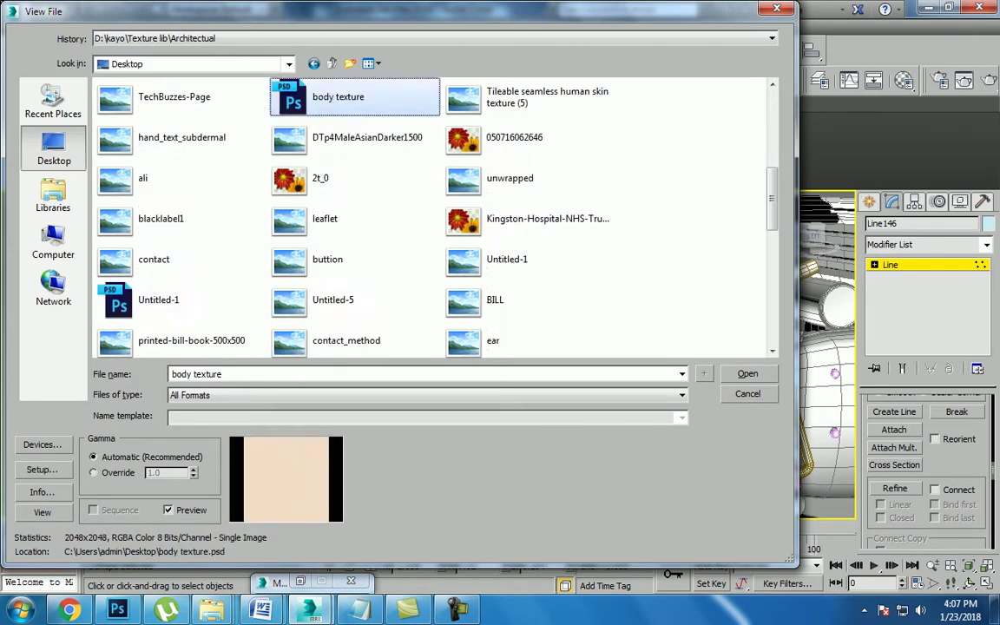
key(b)
key(b)
key(b)
key(b)
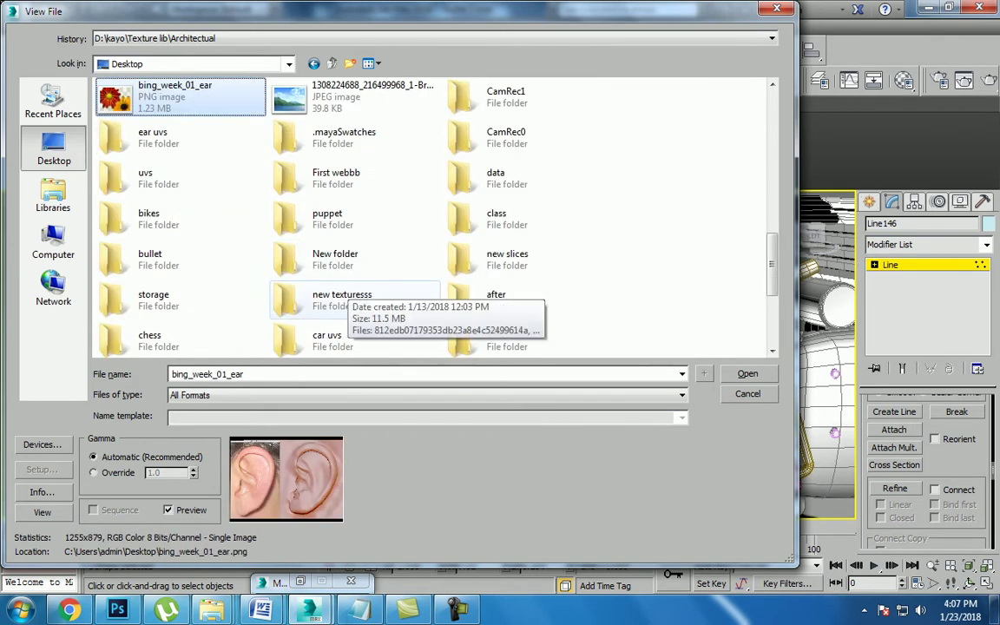
click(335, 259)
key(b)
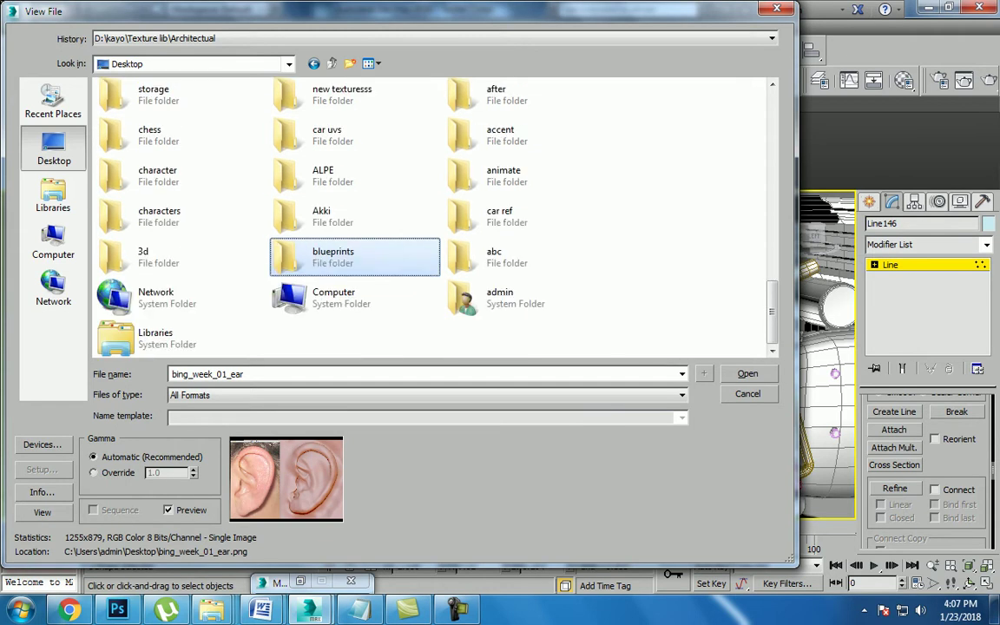
key(b)
key(b)
key(b)
key(b)
key(b)
key(b)
key(b)
key(b)
key(b)
key(b)
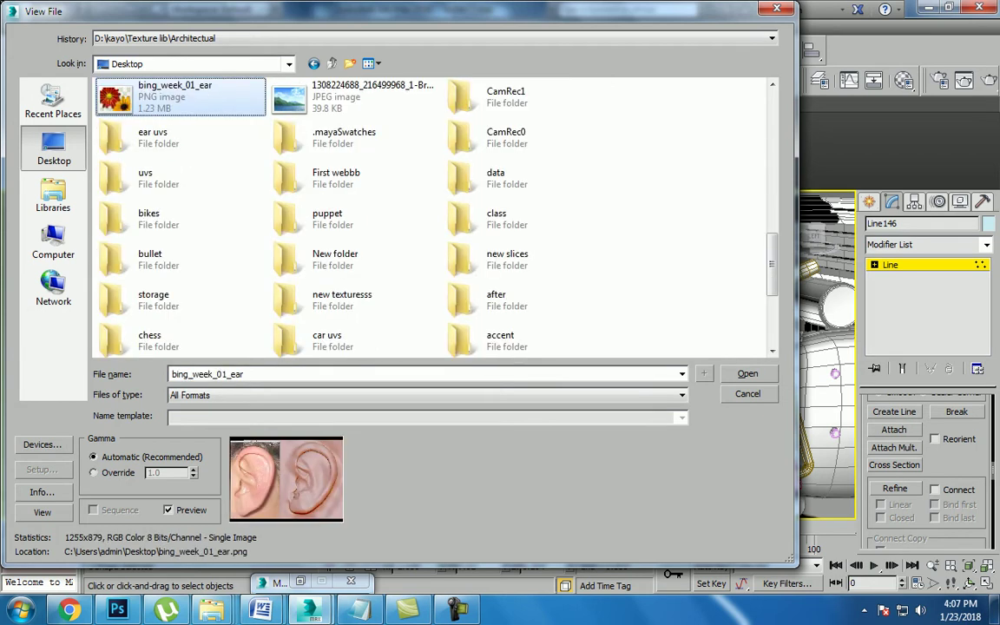
key(b)
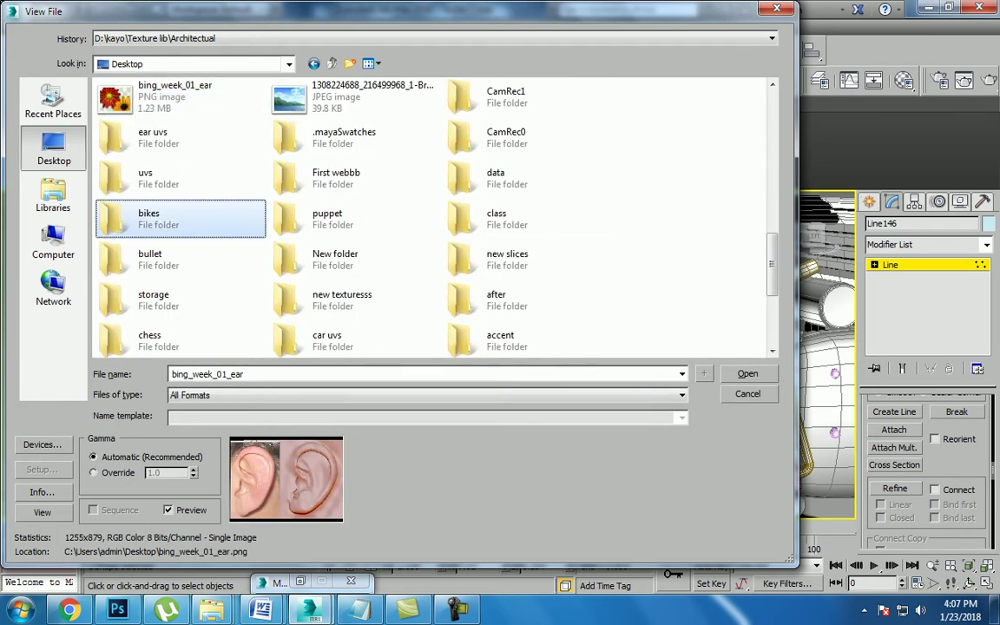
key(Return)
Step: Open the royal-enfield (4) image, zoom in on its rear wheel, then minimize the viewer
click(628, 130)
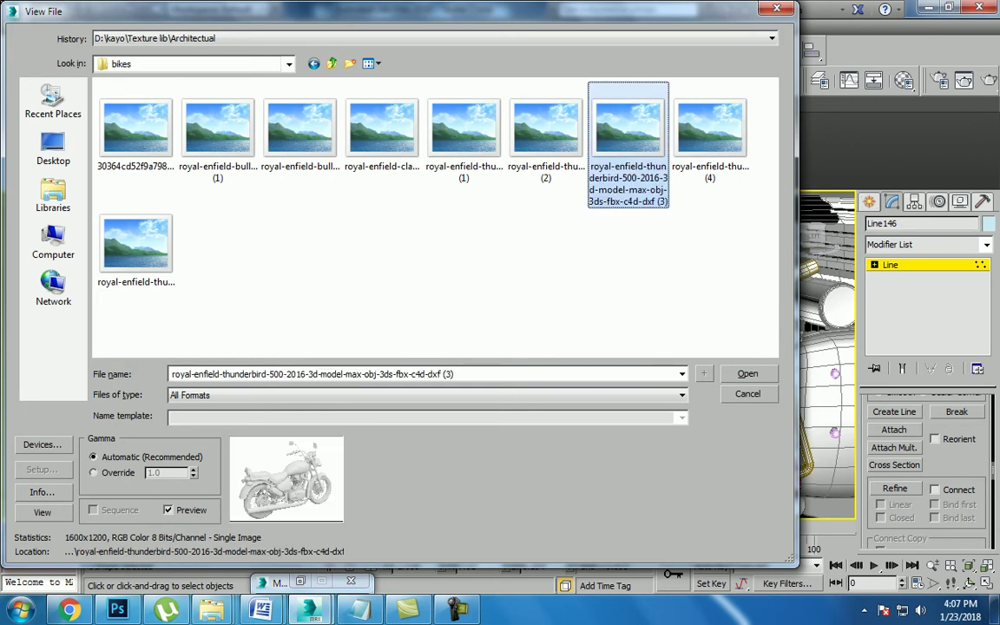
click(710, 131)
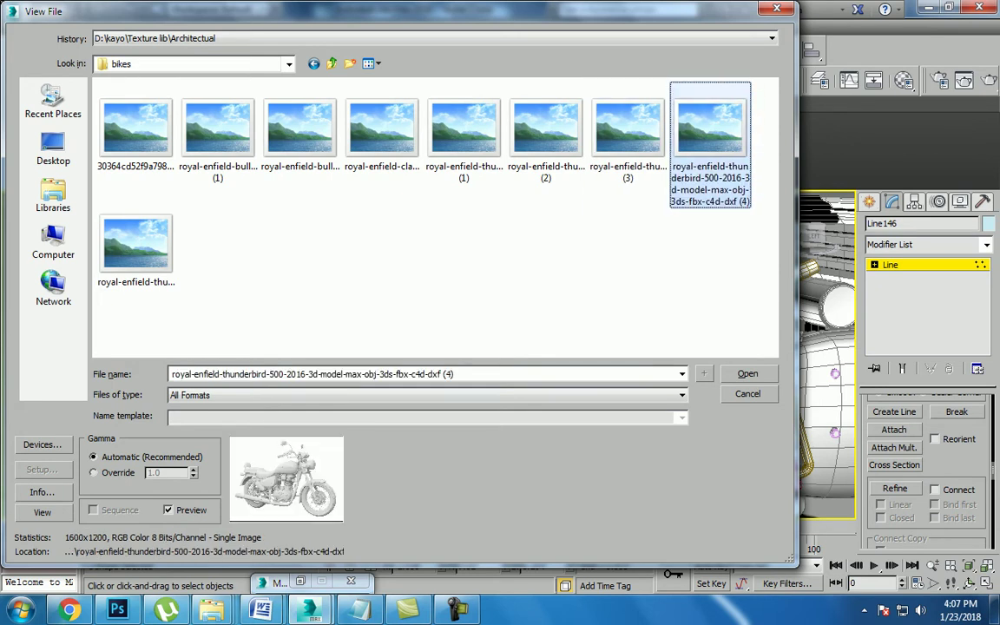
key(Return)
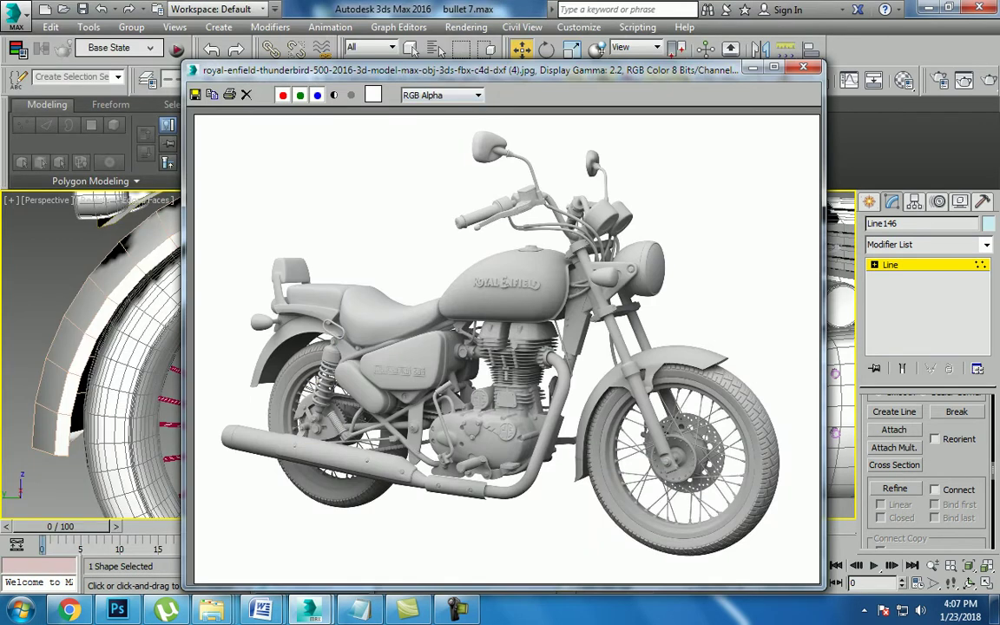
scroll(334, 424, up, 2)
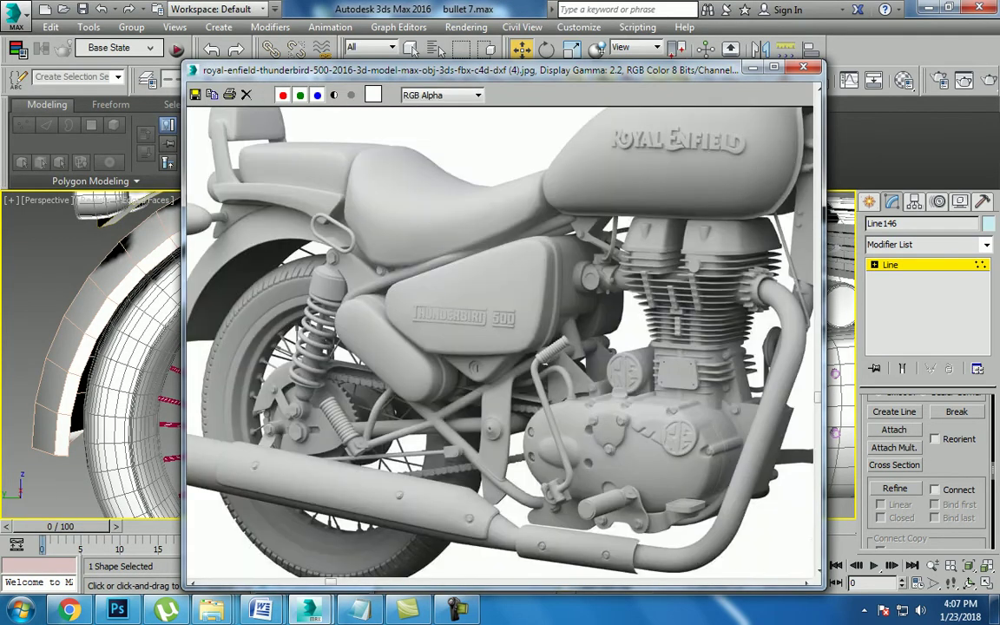
scroll(191, 417, up, 1)
scroll(191, 416, up, 1)
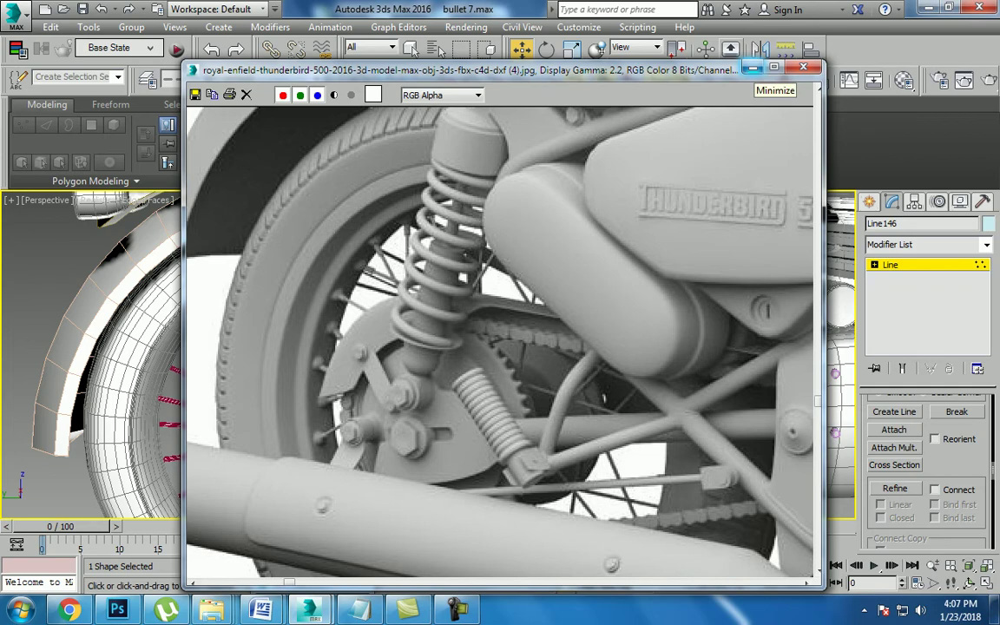
click(754, 68)
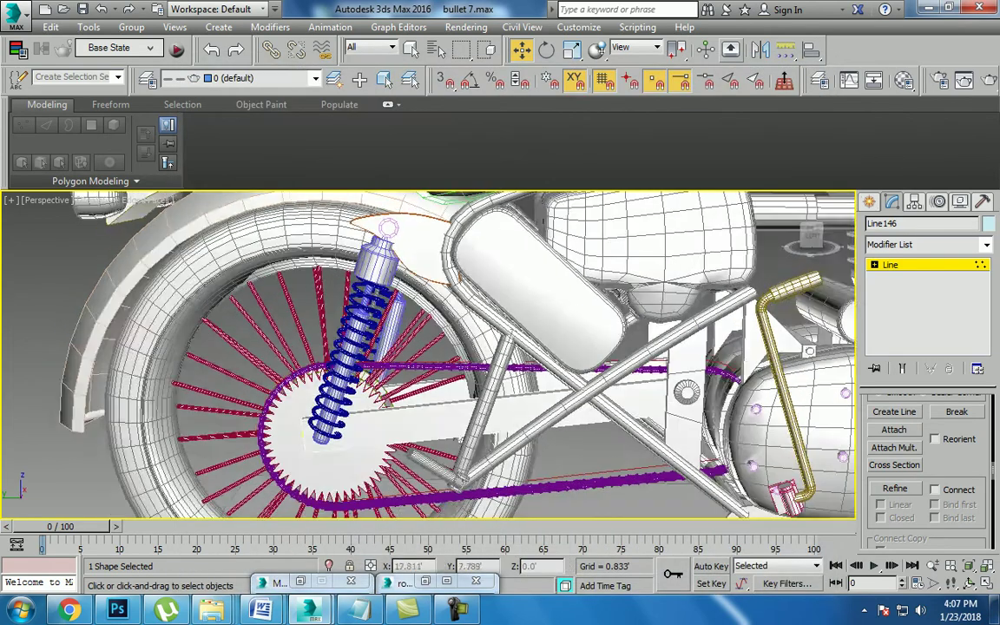
Step: Convert Line146 to an Editable Poly and box-select the vertices at its near end
scroll(306, 431, up, 5)
scroll(286, 327, down, 2)
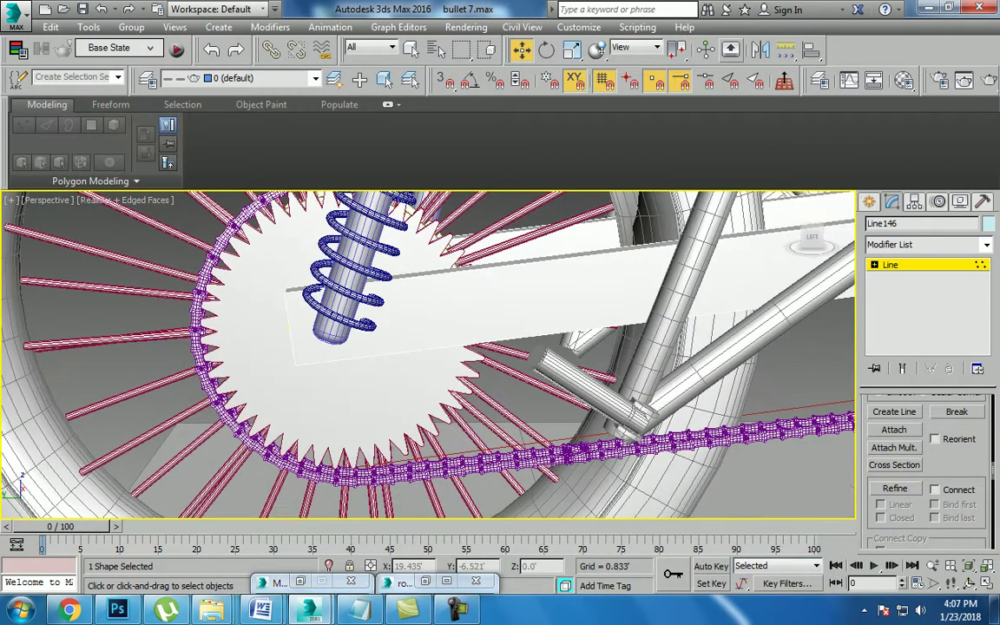
right_click(559, 292)
mouse_move(590, 448)
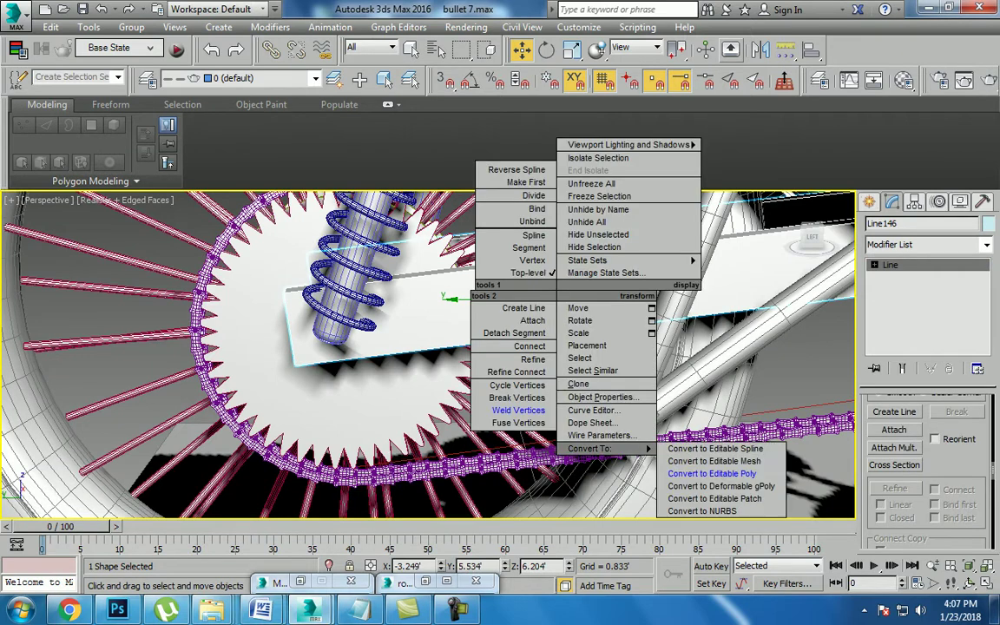
click(712, 473)
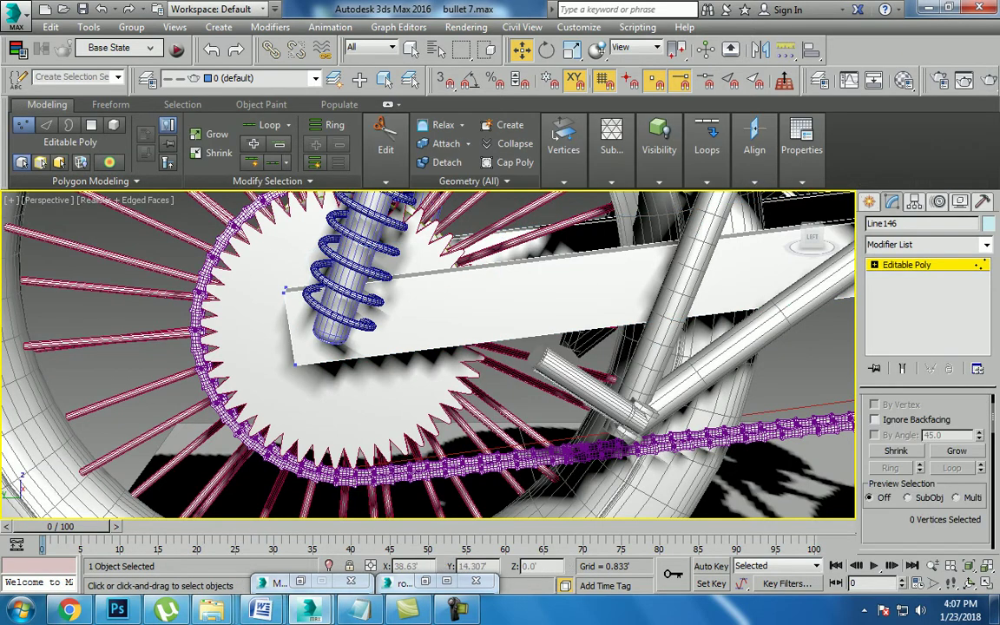
drag(219, 224, 315, 323)
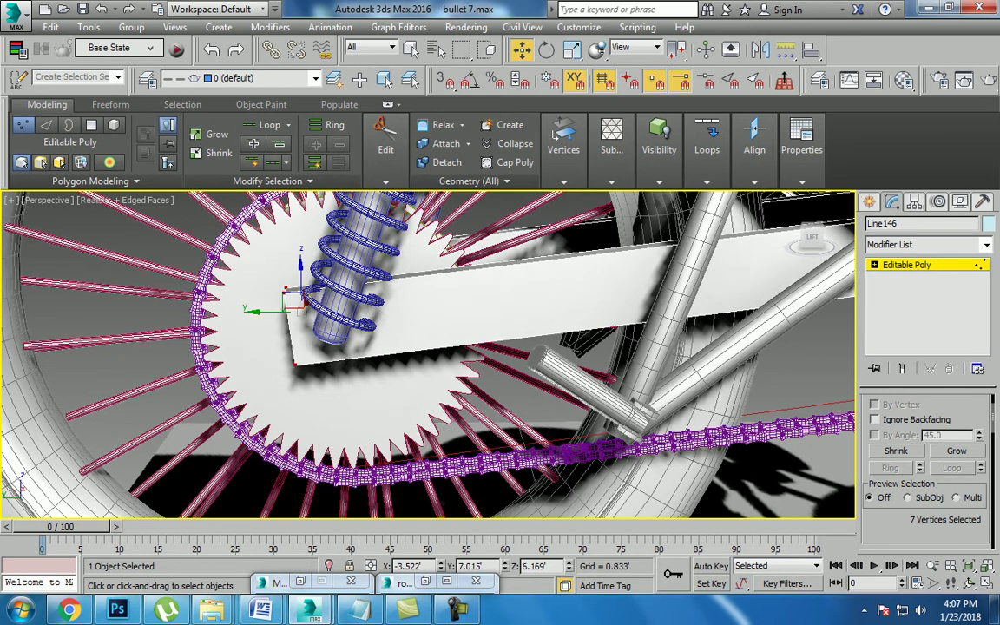
Step: Recheck the reference image, return to object level, and select the Star001 sprocket
click(425, 580)
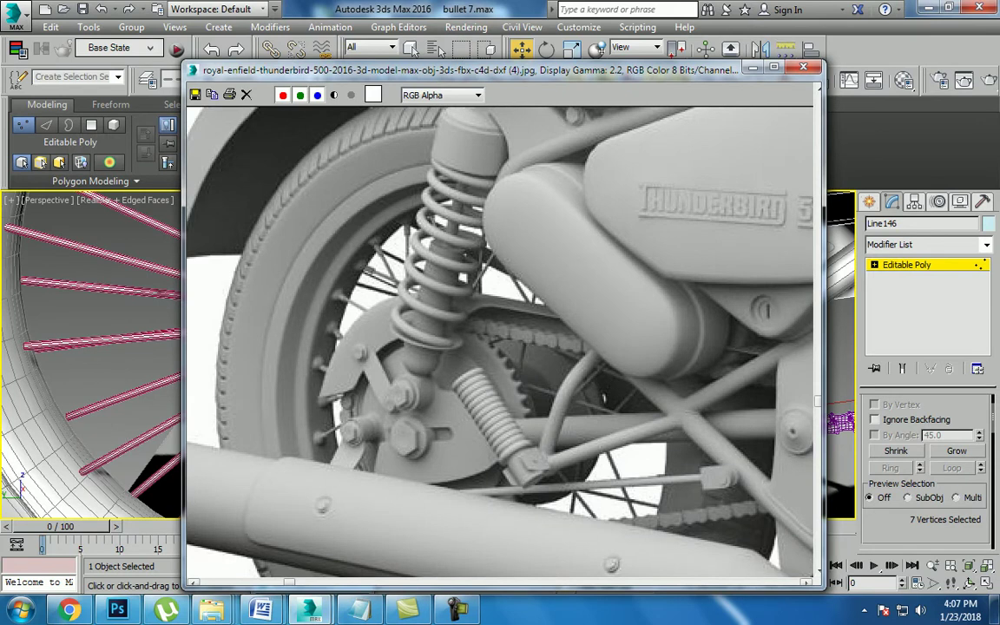
click(752, 67)
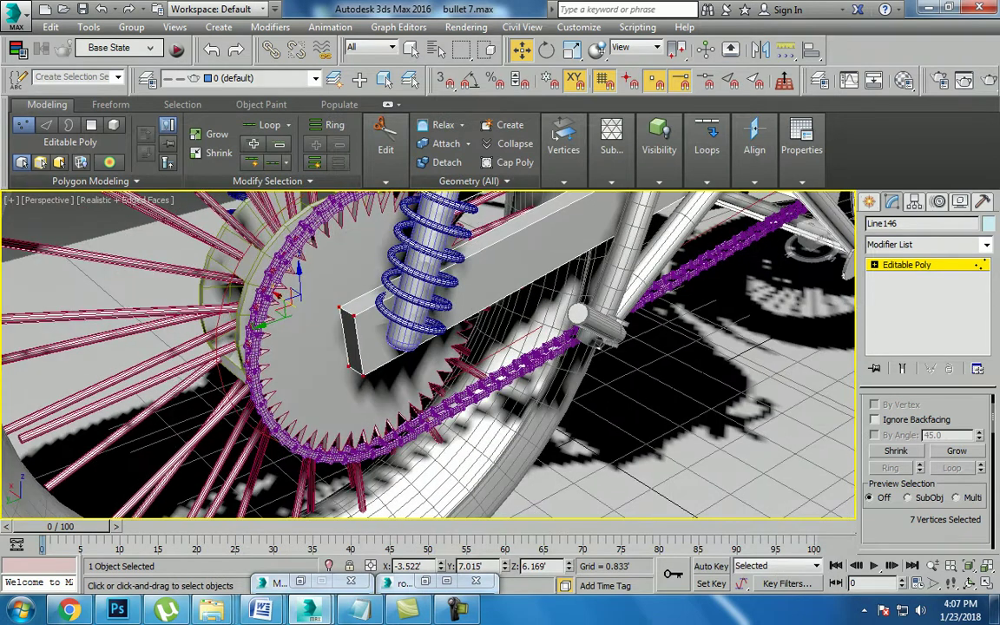
key(1)
key(4)
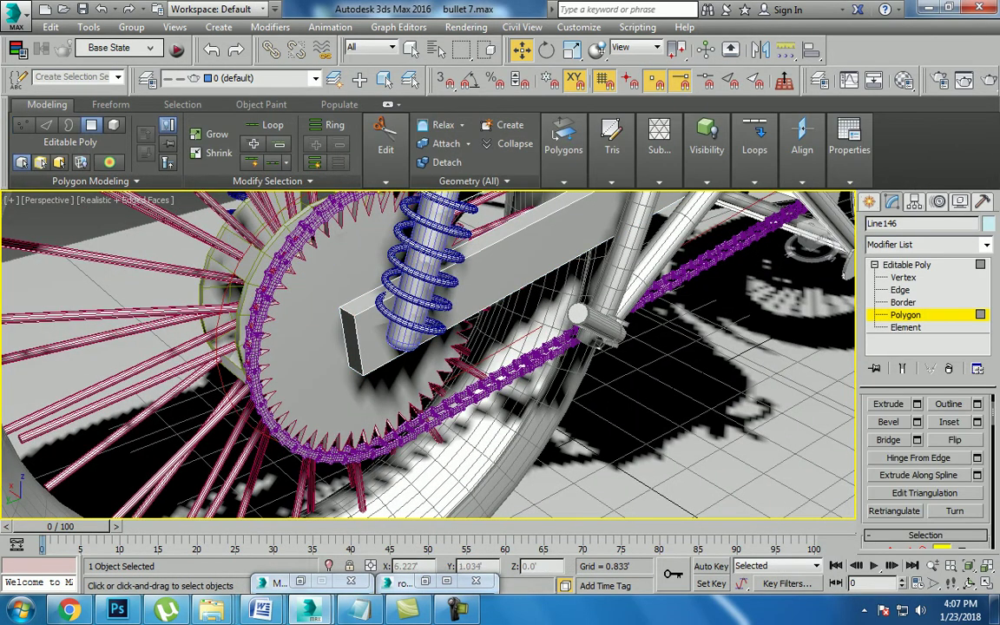
key(4)
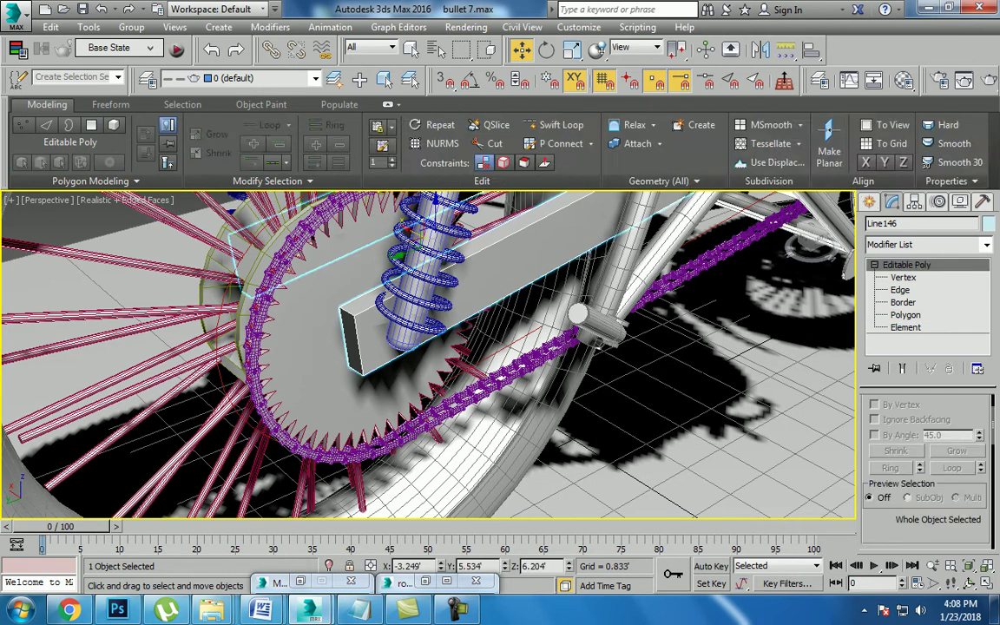
click(460, 369)
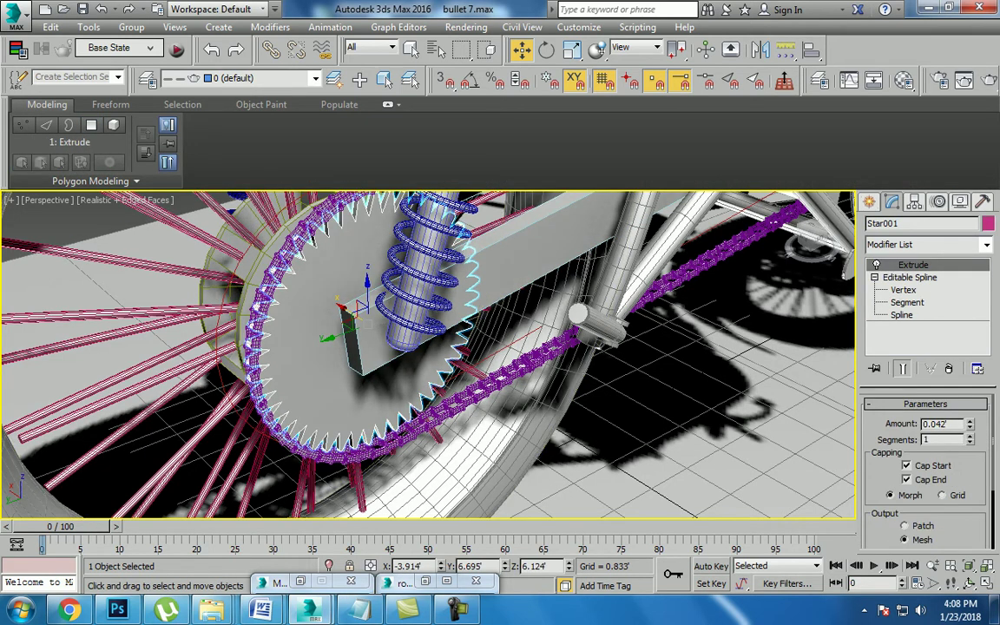
Step: Convert the Star001 sprocket to an Editable Poly in Polygon mode
right_click(354, 251)
click(508, 424)
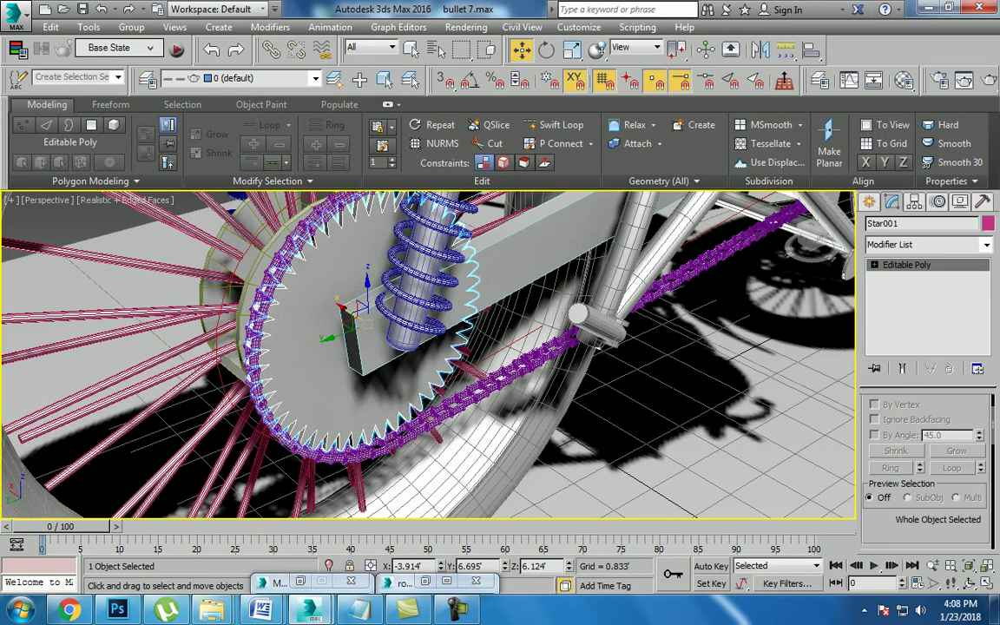
key(4)
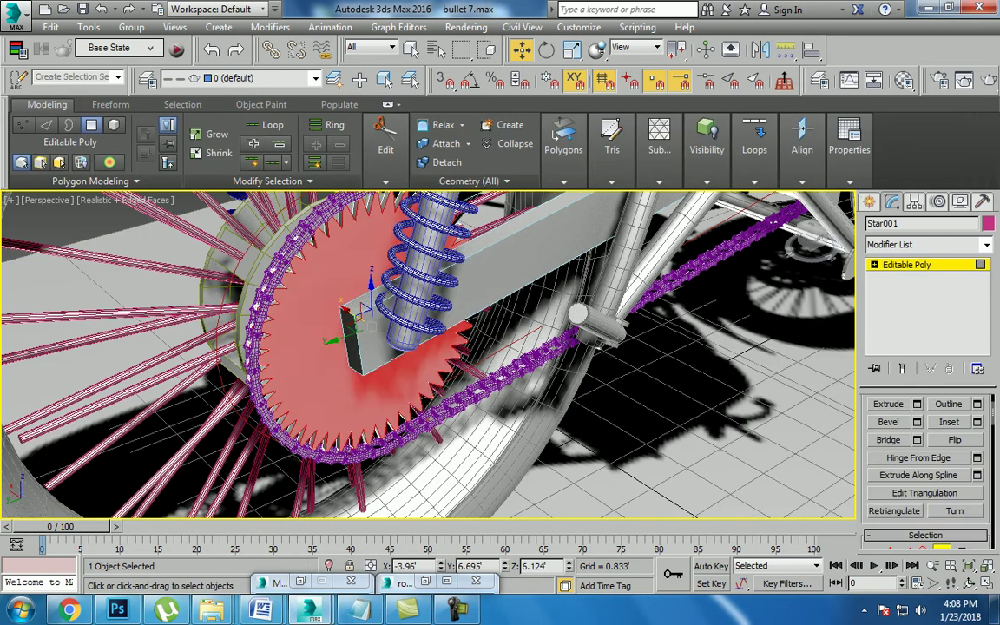
Step: Inset the sprocket's faces with the amount reduced to zero, then view the sprocket up close
click(976, 422)
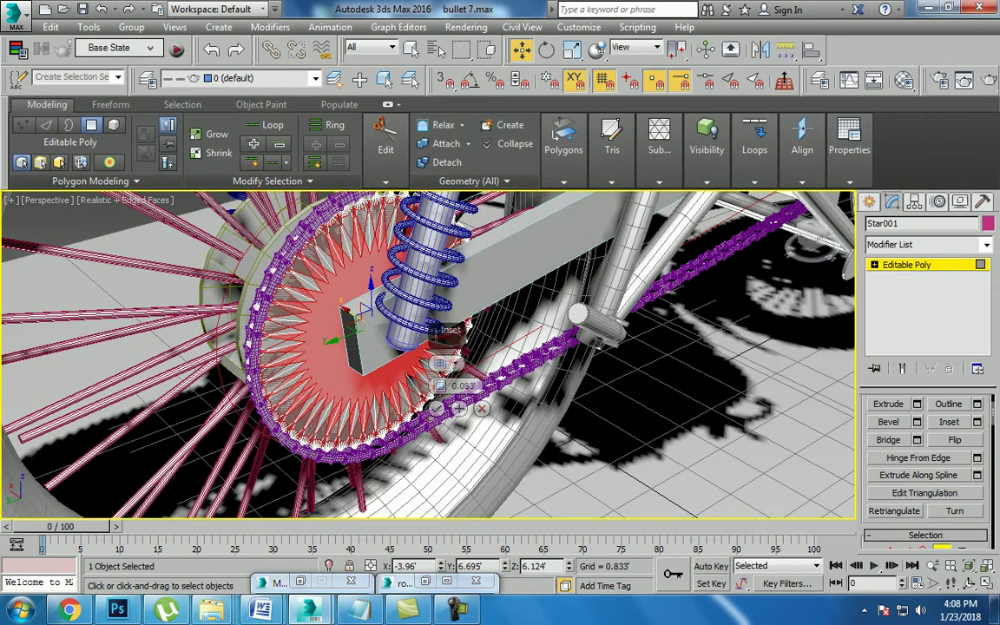
mouse_move(438, 385)
mouse_down()
mouse_move(438, 416)
mouse_move(438, 373)
mouse_up()
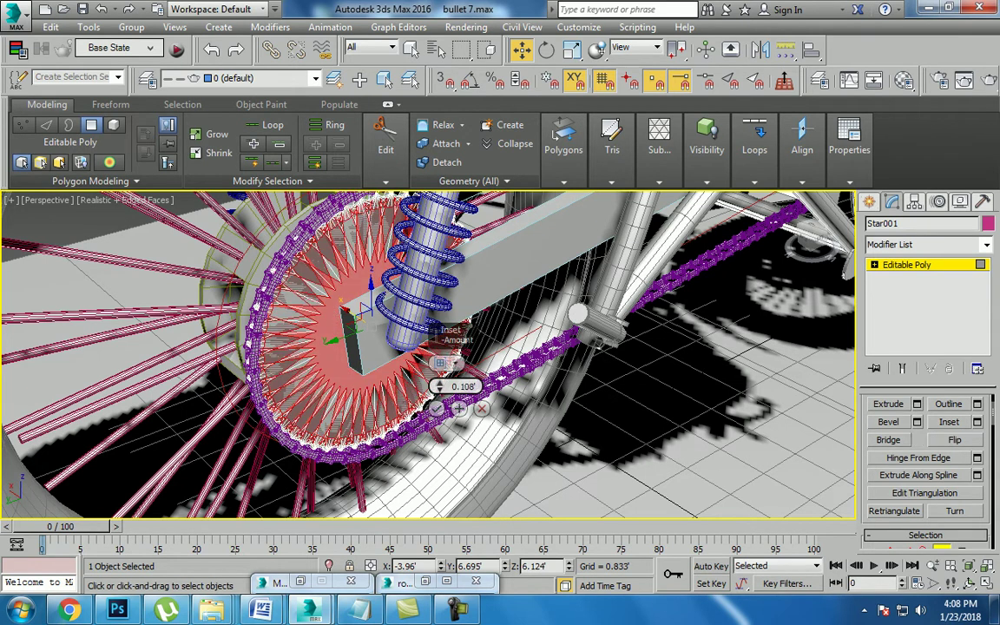
click(437, 408)
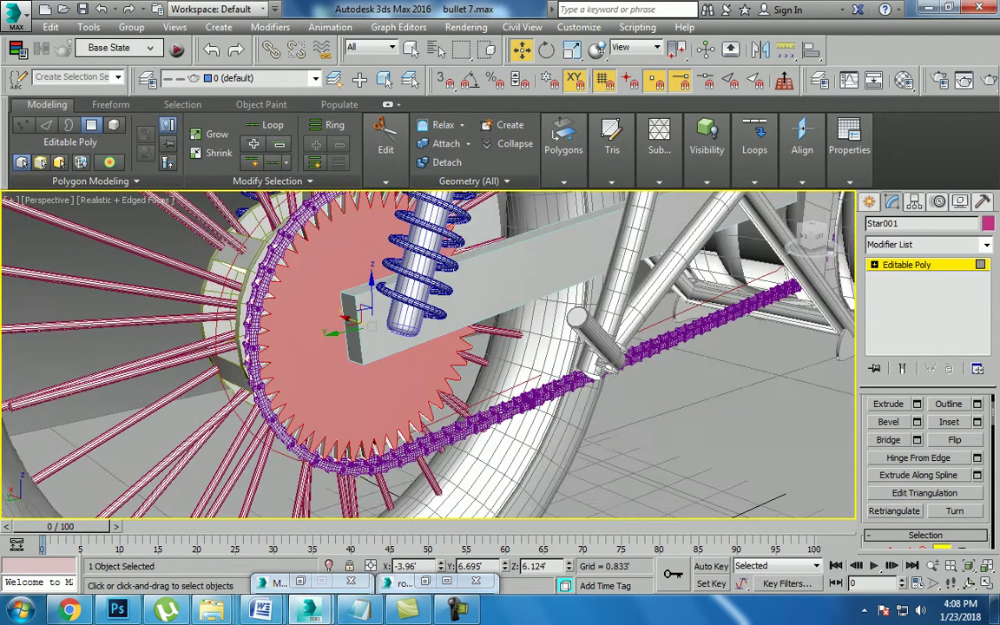
alt+middle_drag(373, 330, 408, 347)
scroll(374, 339, up, 4)
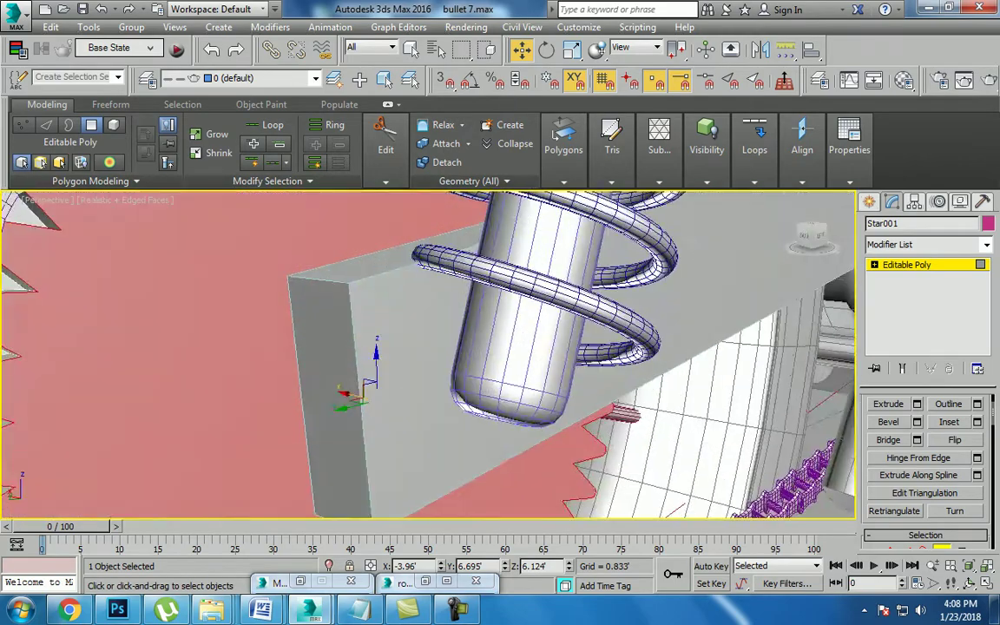
alt+middle_drag(438, 514, 440, 515)
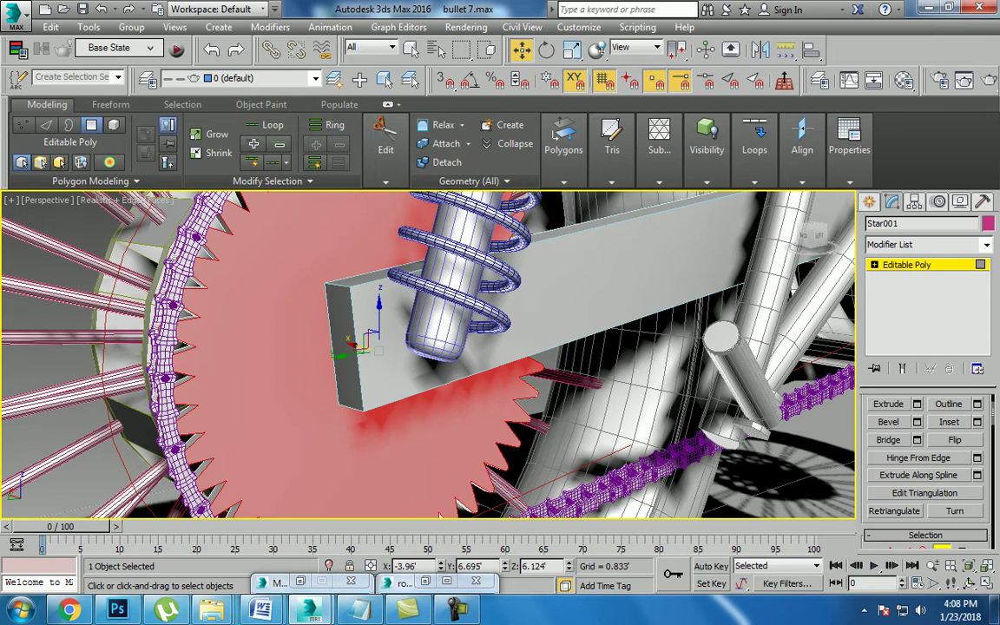
Step: Select Cylinder047 and scale its lower end vertex ring up to about 142%
click(725, 340)
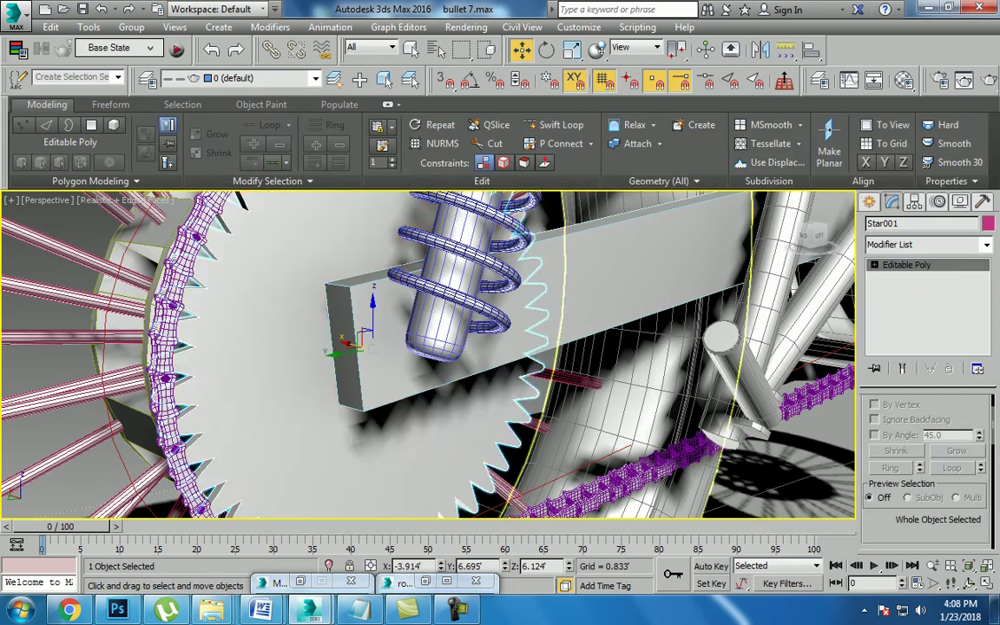
key(z)
alt+middle_drag(608, 452, 565, 321)
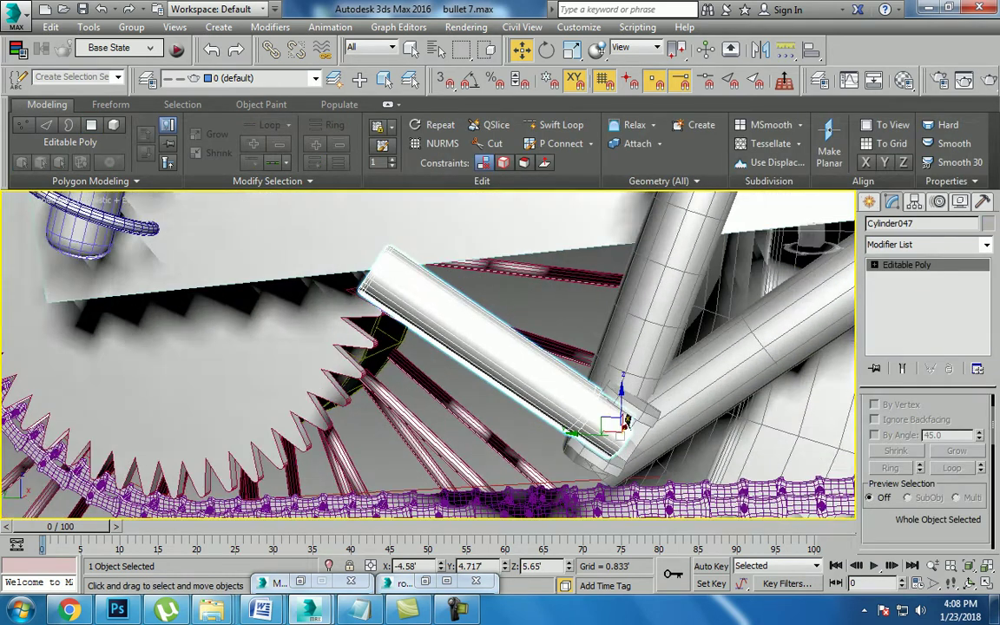
key(1)
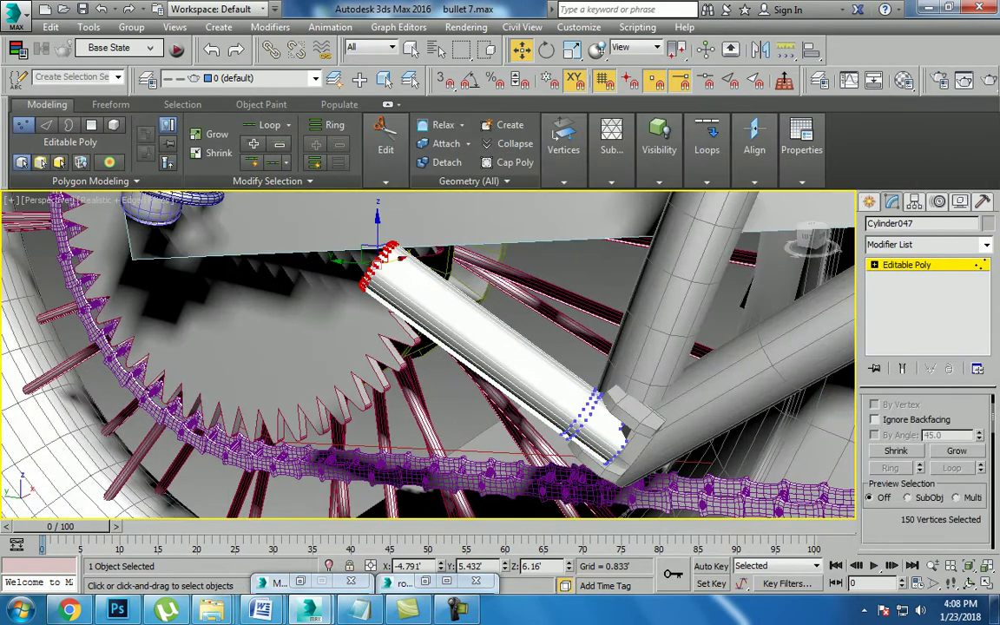
key(r)
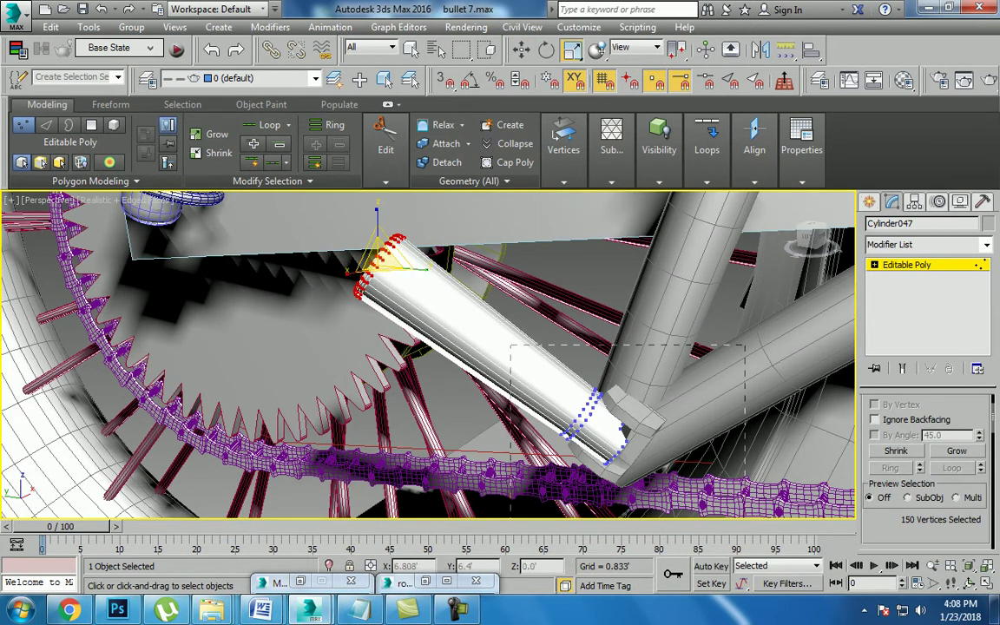
drag(511, 345, 744, 512)
drag(607, 423, 607, 397)
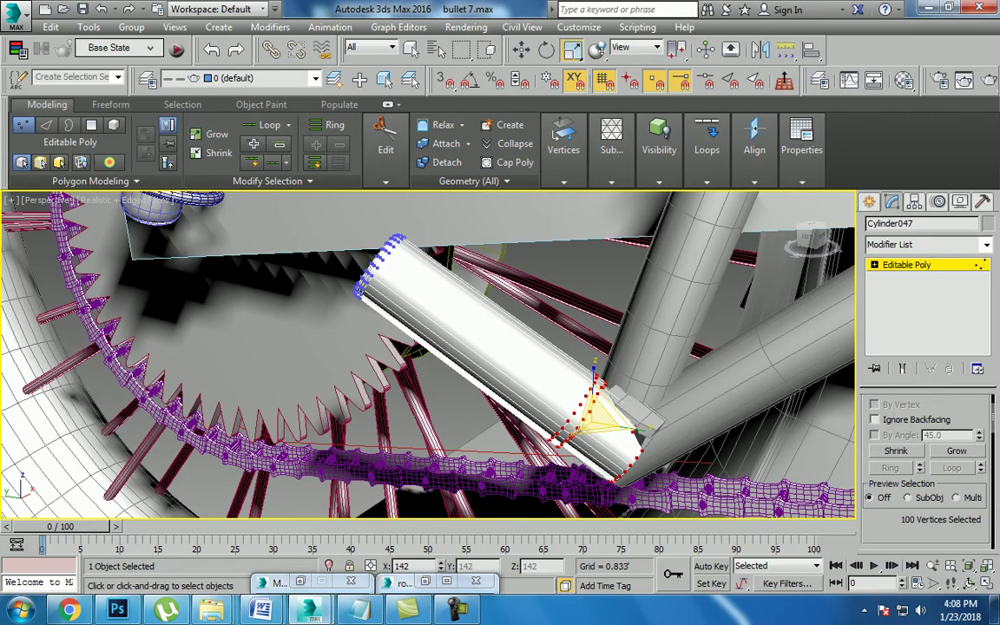
Step: Shrink Cylinder047's upper end ring to 92% and leave vertex level
alt+middle_drag(521, 348, 486, 364)
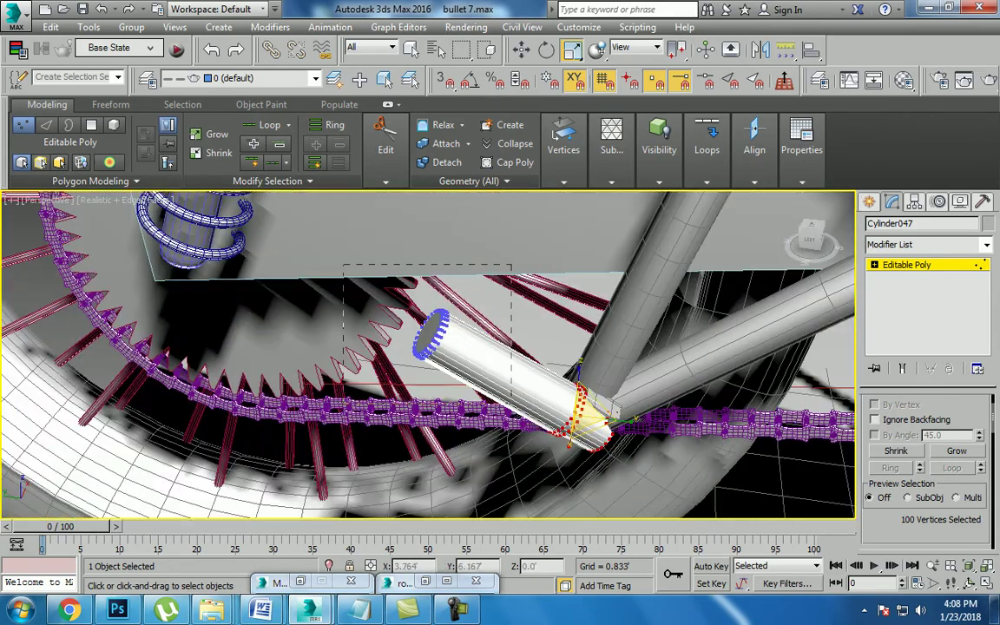
ctrl+drag(512, 382, 343, 265)
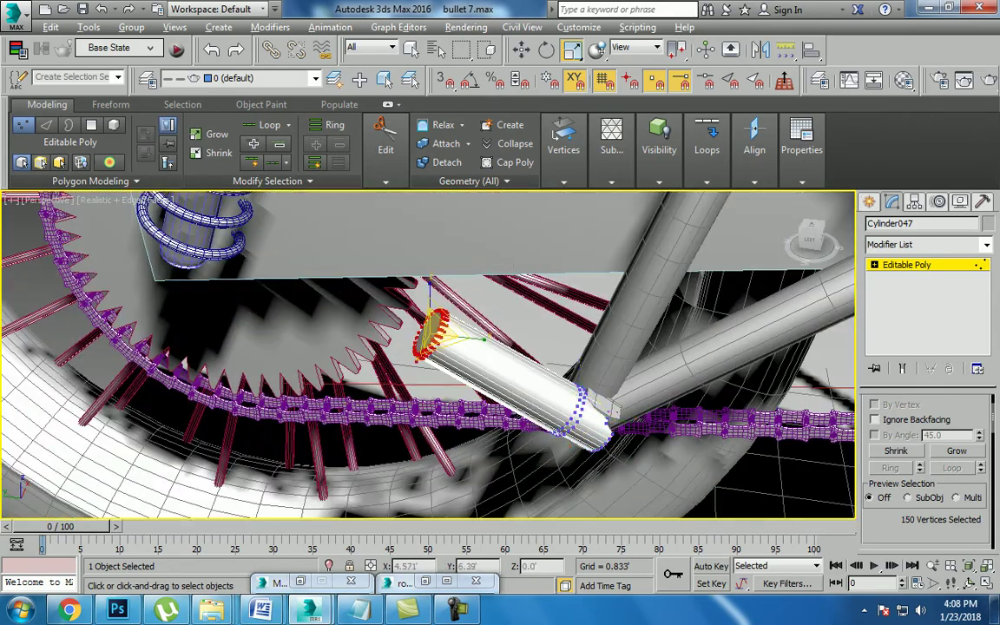
alt+middle_drag(426, 347, 486, 365)
alt+middle_drag(425, 347, 494, 382)
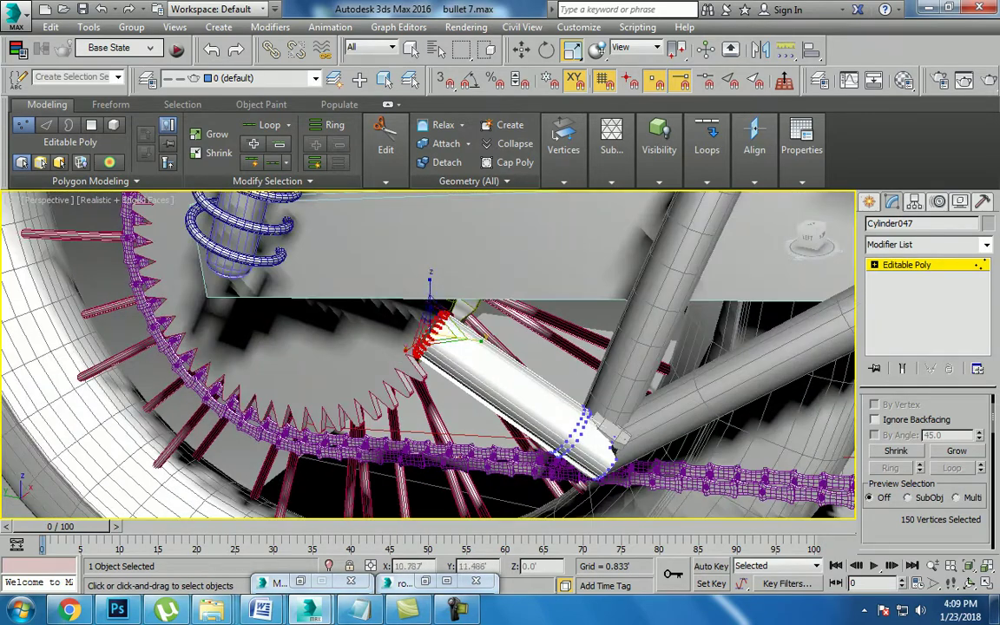
drag(430, 329, 430, 342)
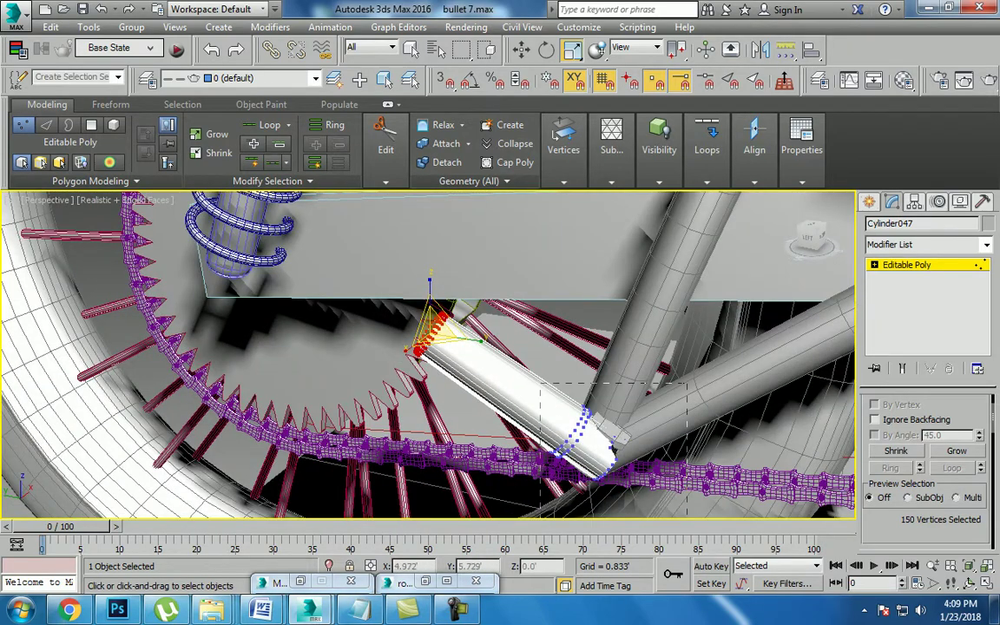
drag(540, 383, 542, 384)
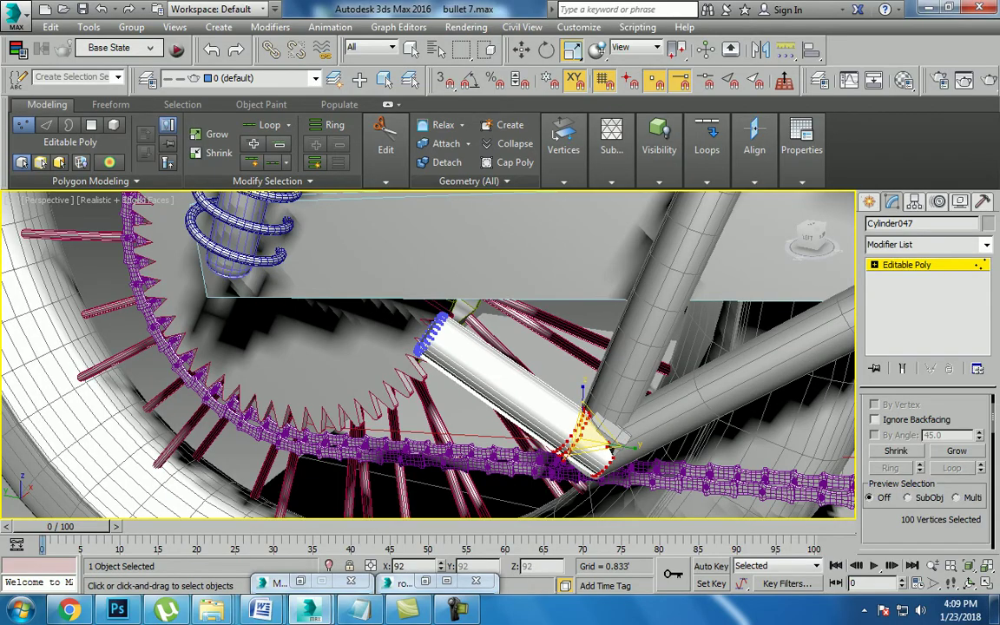
alt+middle_drag(425, 347, 521, 373)
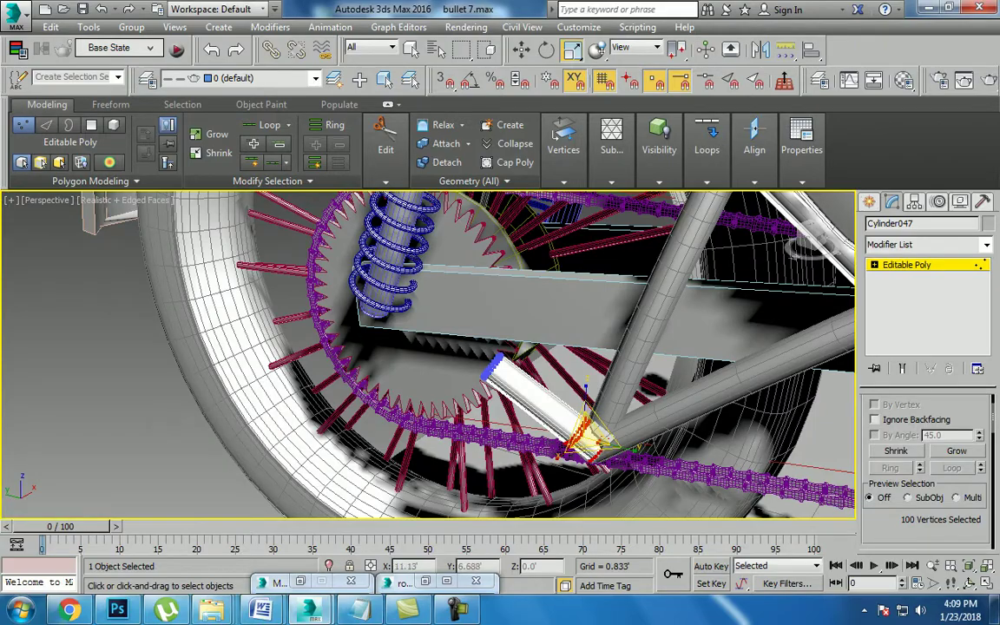
key(1)
Step: Select the swingarm plank Line146 and its long lengthwise edges
mouse_move(426, 347)
alt+middle_down()
mouse_move(477, 365)
mouse_move(469, 356)
alt+middle_up()
click(556, 277)
mouse_move(555, 278)
alt+middle_down()
mouse_move(599, 287)
mouse_move(564, 295)
mouse_move(573, 313)
alt+middle_up()
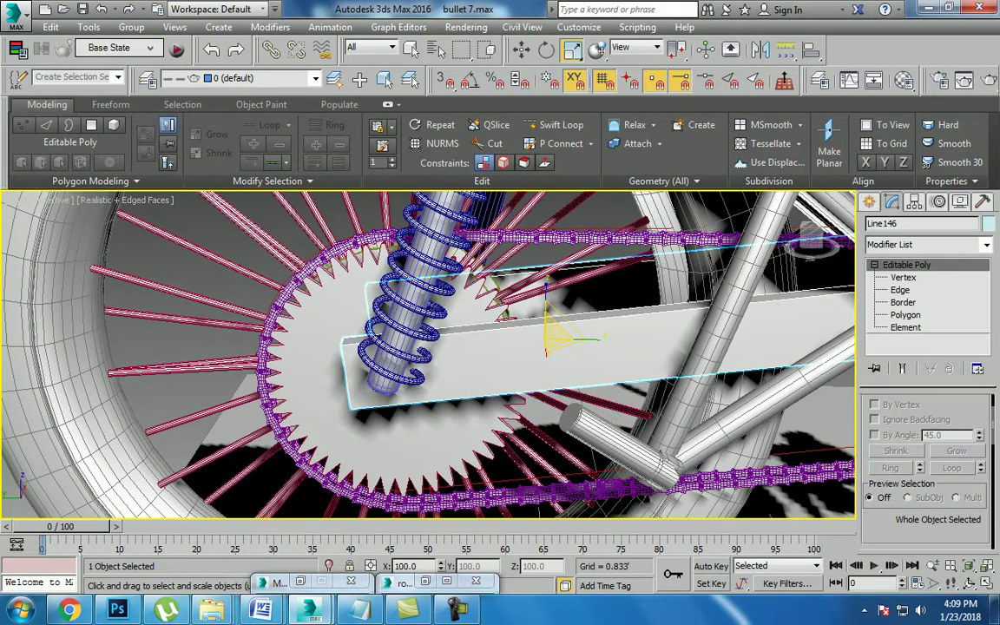
key(2)
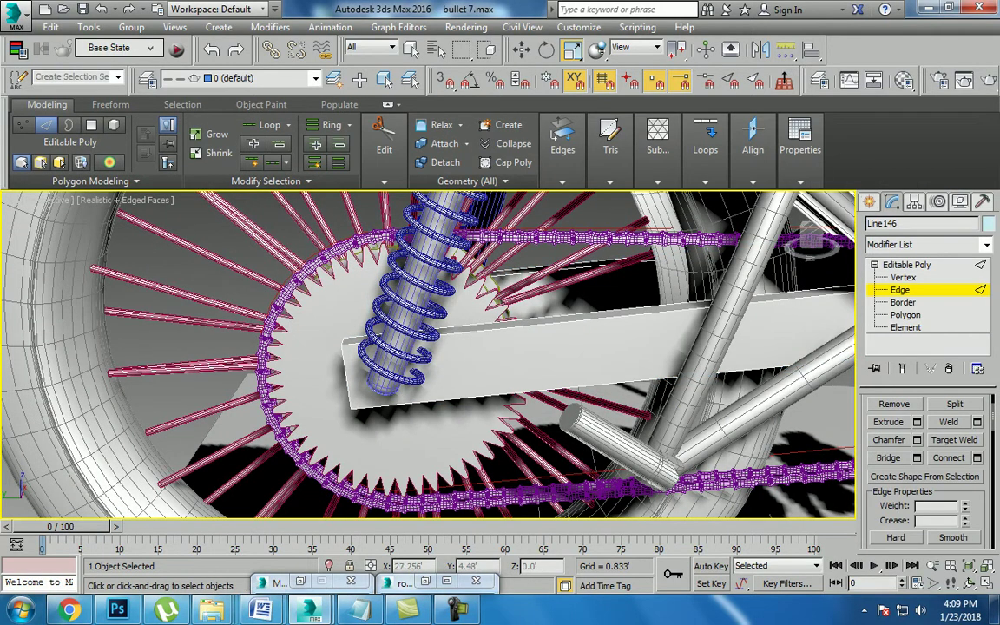
drag(621, 278, 547, 395)
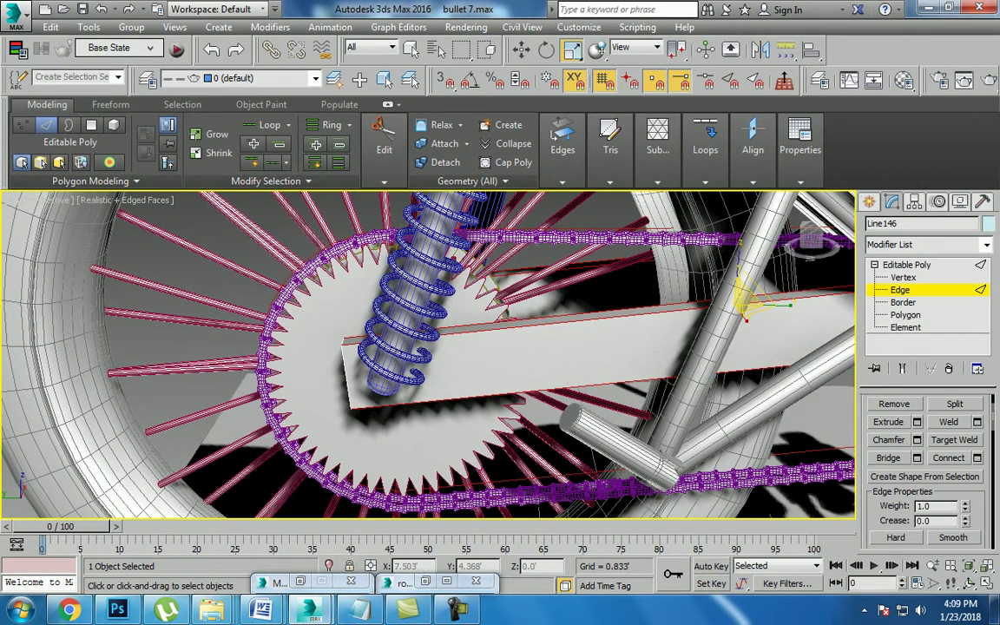
Step: Connect the plank's long edges with 1 segment, Pinch 12 and Slide -65, beside the shock
key(ctrl+shift+e)
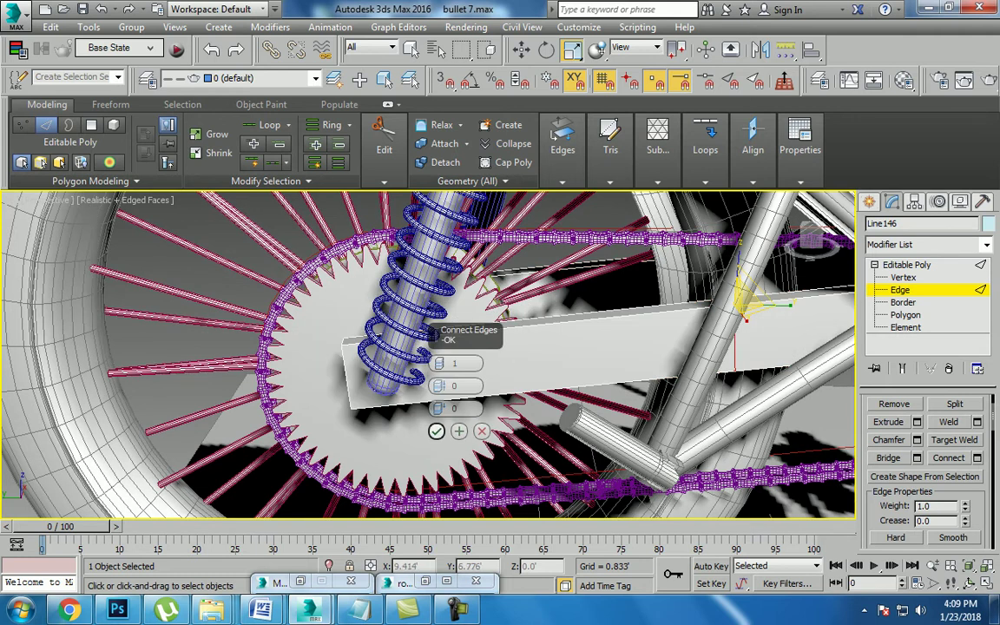
key(F3)
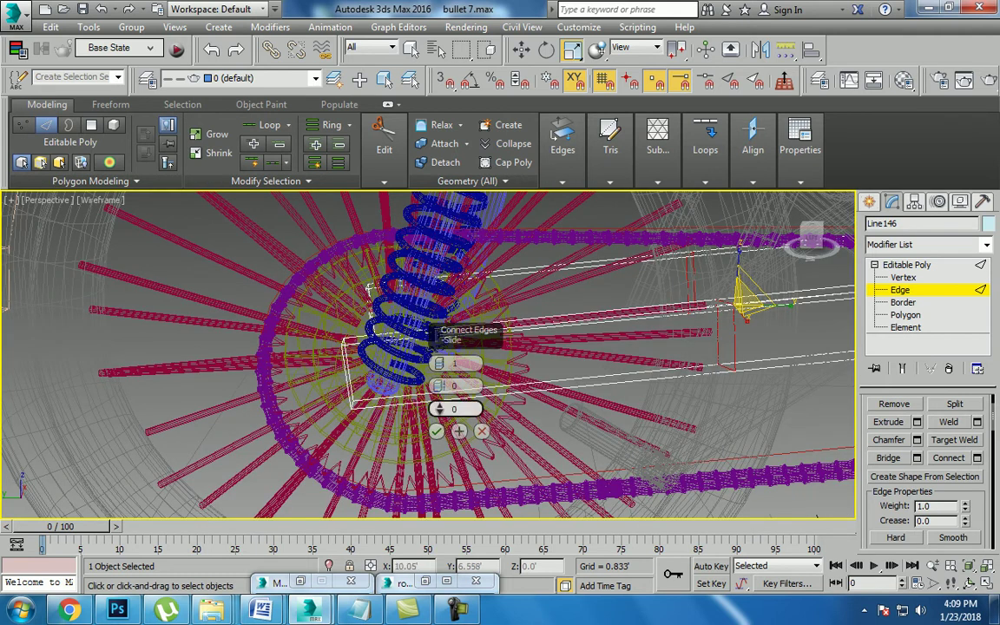
mouse_move(439, 386)
mouse_down()
mouse_move(439, 375)
mouse_move(439, 411)
mouse_up()
click(436, 431)
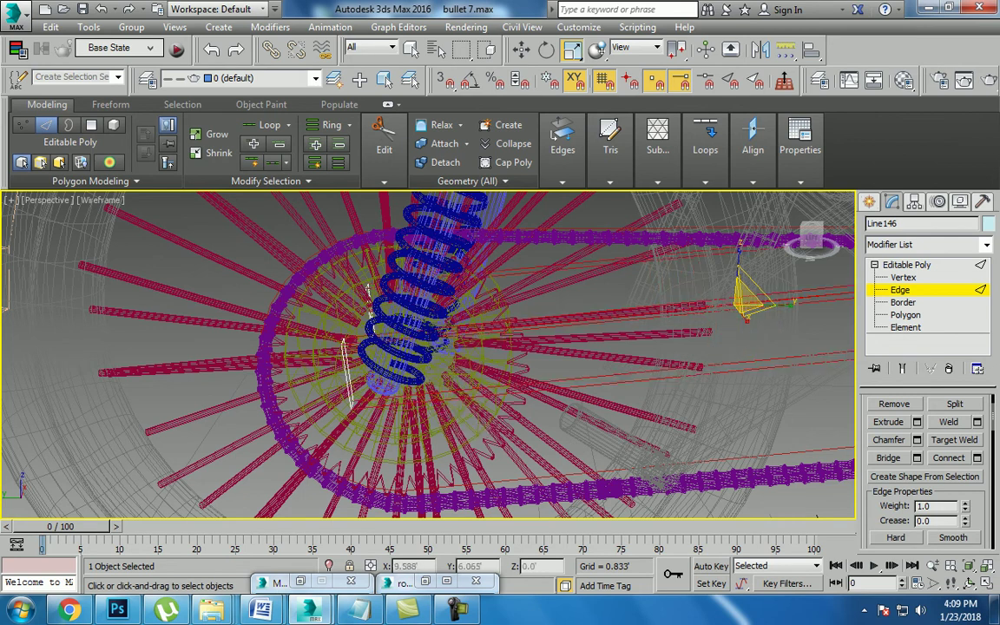
key(F3)
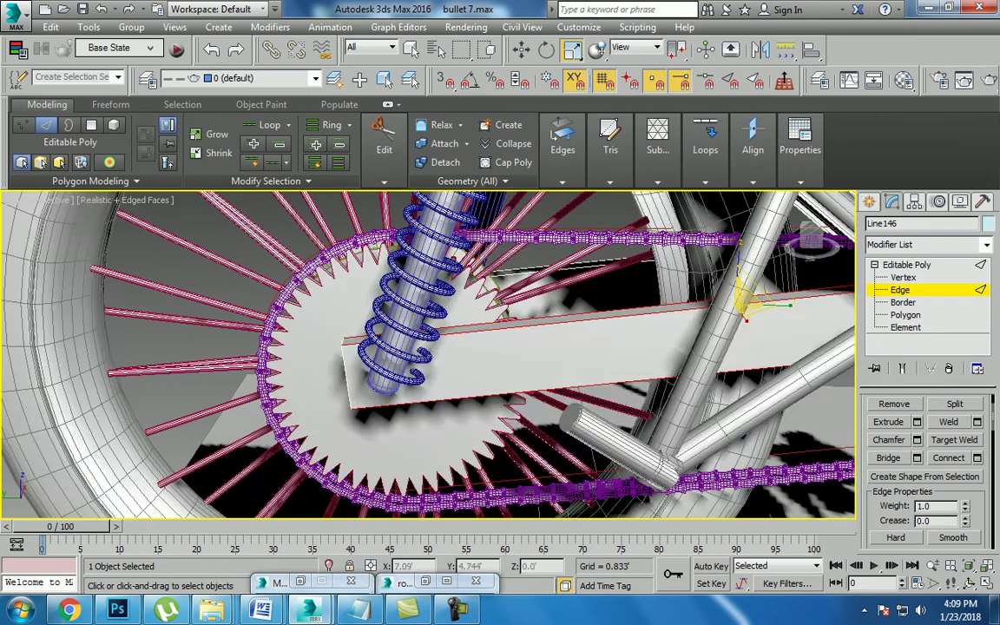
click(976, 457)
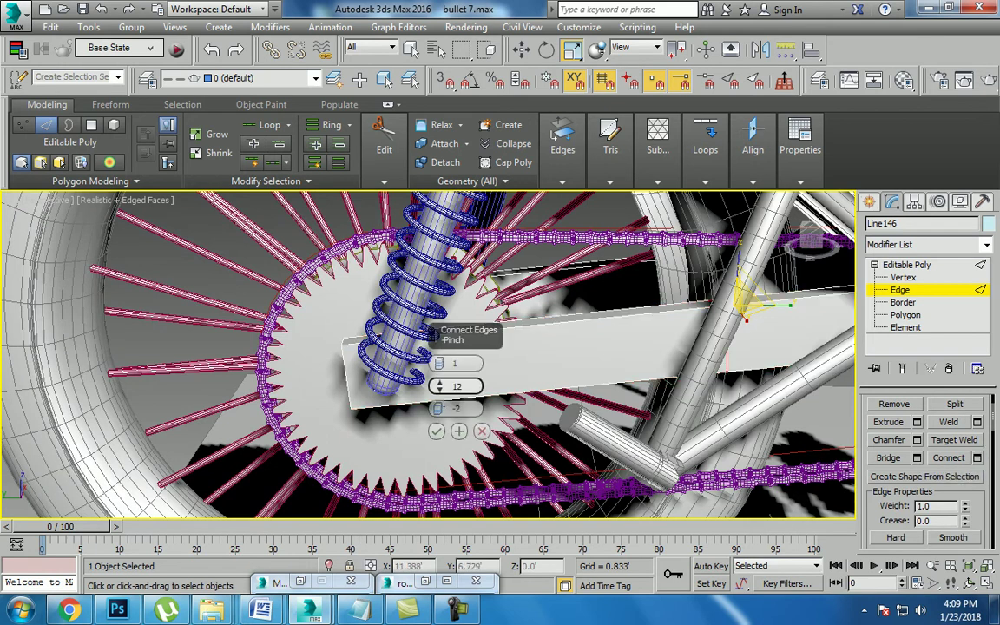
drag(468, 334, 811, 241)
drag(816, 223, 820, 338)
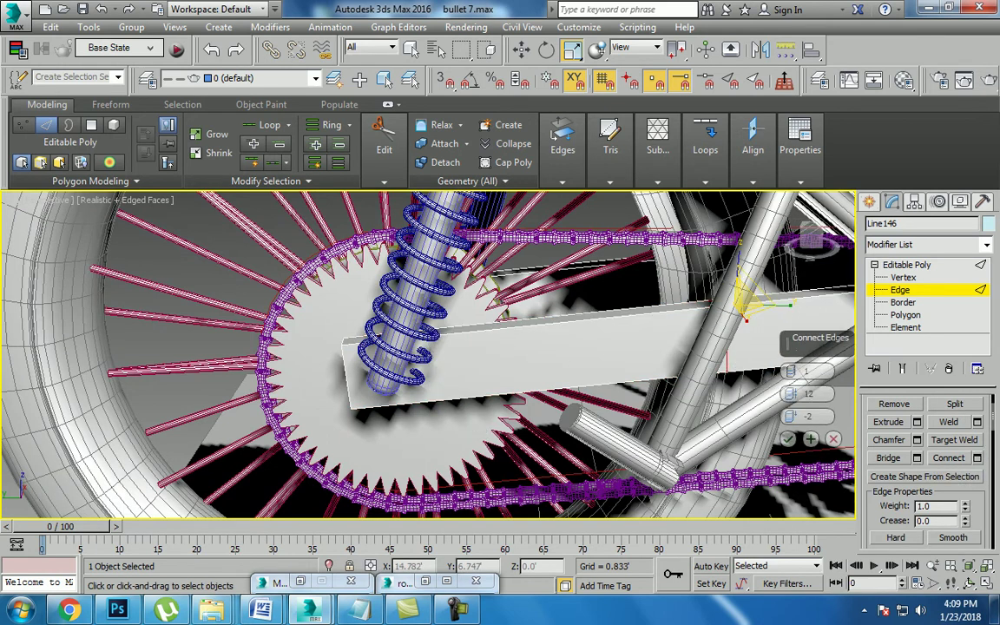
mouse_move(791, 416)
mouse_down()
mouse_move(816, 519)
mouse_move(790, 439)
mouse_up()
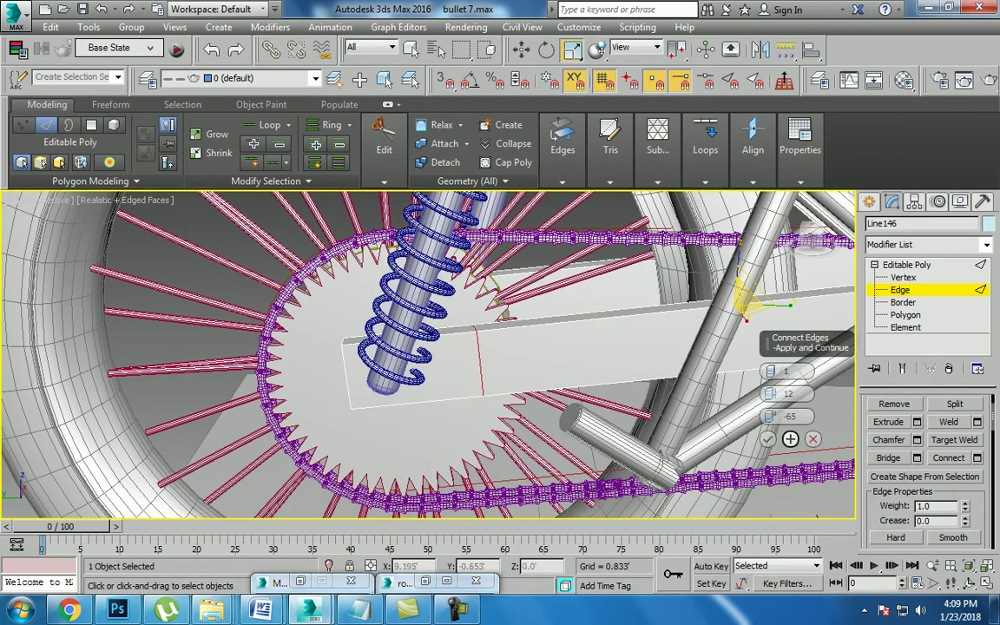
click(767, 439)
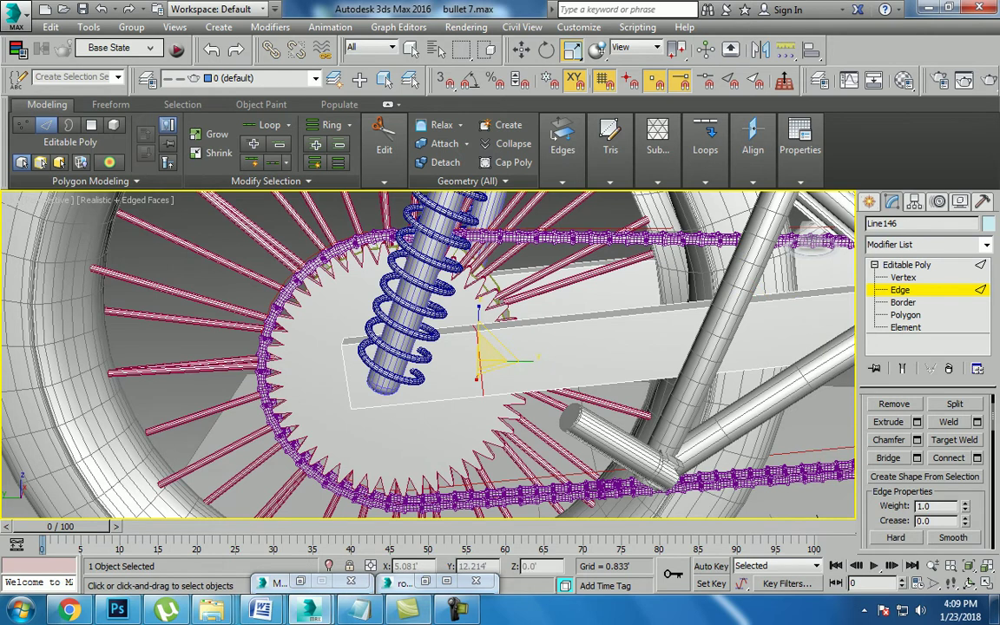
Step: Check the reference photo, then select the four vertices at the plank's left end
click(446, 581)
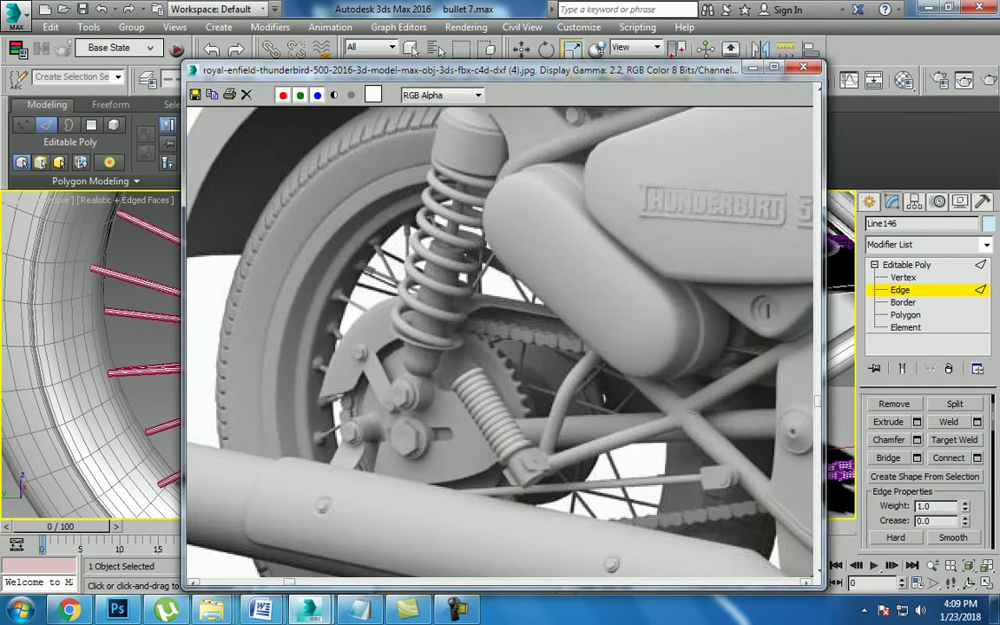
click(754, 68)
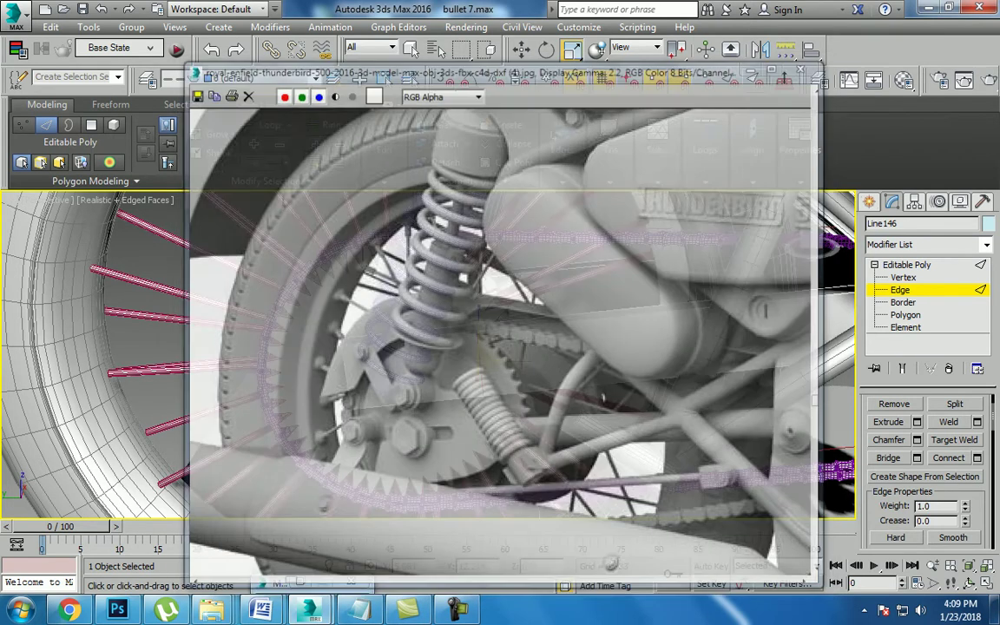
key(2)
key(1)
drag(325, 322, 369, 417)
mouse_move(347, 365)
alt+middle_down()
mouse_move(312, 304)
mouse_move(391, 339)
mouse_move(451, 343)
mouse_move(348, 348)
alt+middle_up()
drag(287, 260, 390, 339)
mouse_move(347, 347)
alt+middle_down()
mouse_move(417, 347)
mouse_move(355, 330)
mouse_move(394, 324)
alt+middle_up()
Step: Stretch the four end vertices vertically to 172% in a close side view of the hub
key(alt+w)
key(alt+w)
scroll(434, 356, up, 3)
scroll(434, 356, up, 2)
key(r)
mouse_move(387, 308)
mouse_down()
mouse_move(395, 295)
mouse_move(381, 287)
mouse_up()
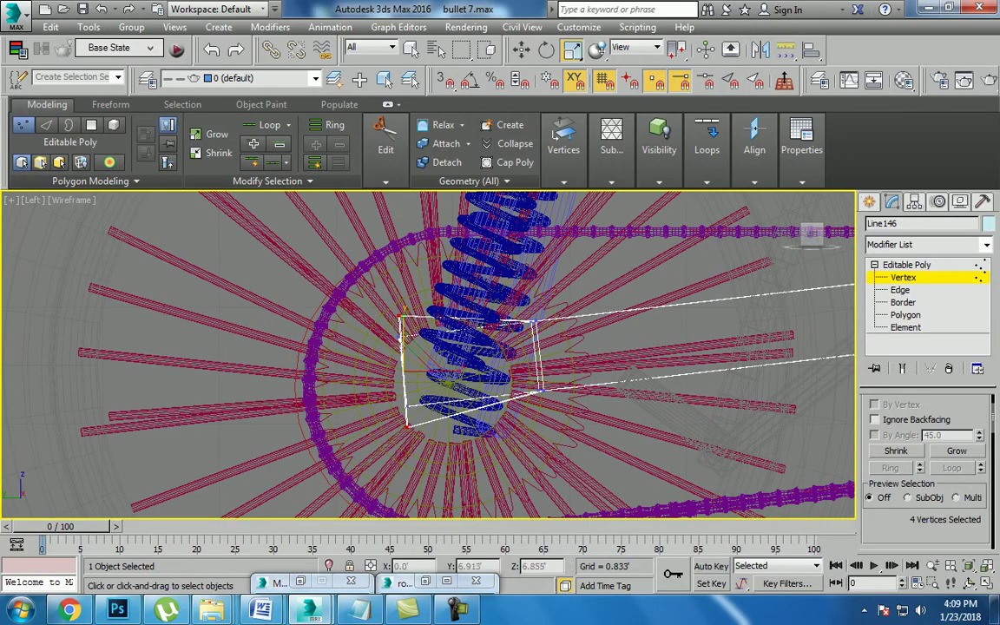
Step: Compare the swingarm with the reference photo, exit vertex editing, and view the whole wheel and shock
key(alt+w)
key(alt+w)
mouse_move(326, 330)
alt+middle_down()
mouse_move(551, 426)
mouse_move(555, 417)
mouse_move(478, 387)
alt+middle_up()
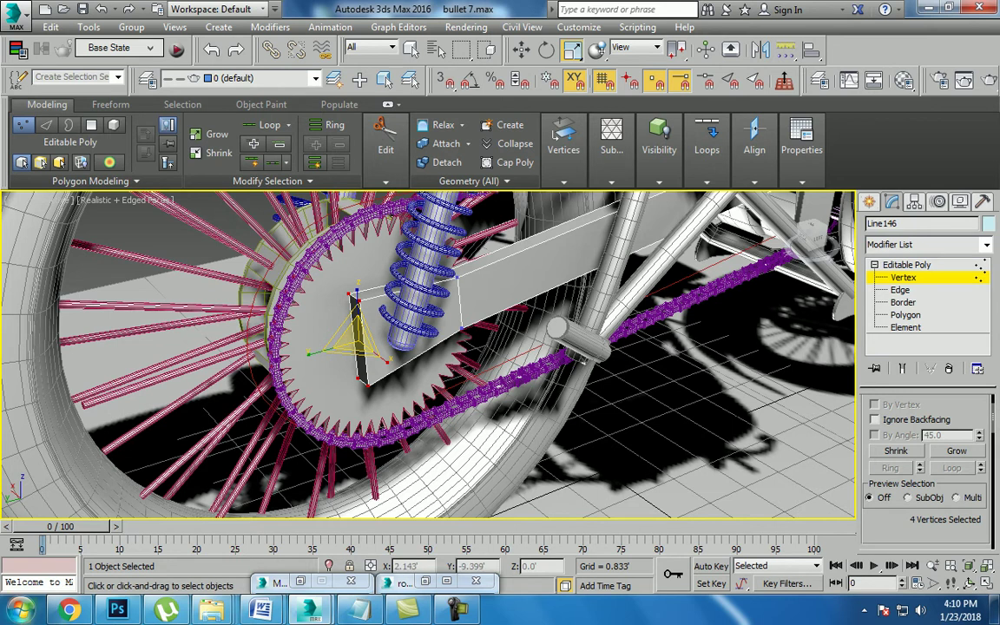
click(424, 581)
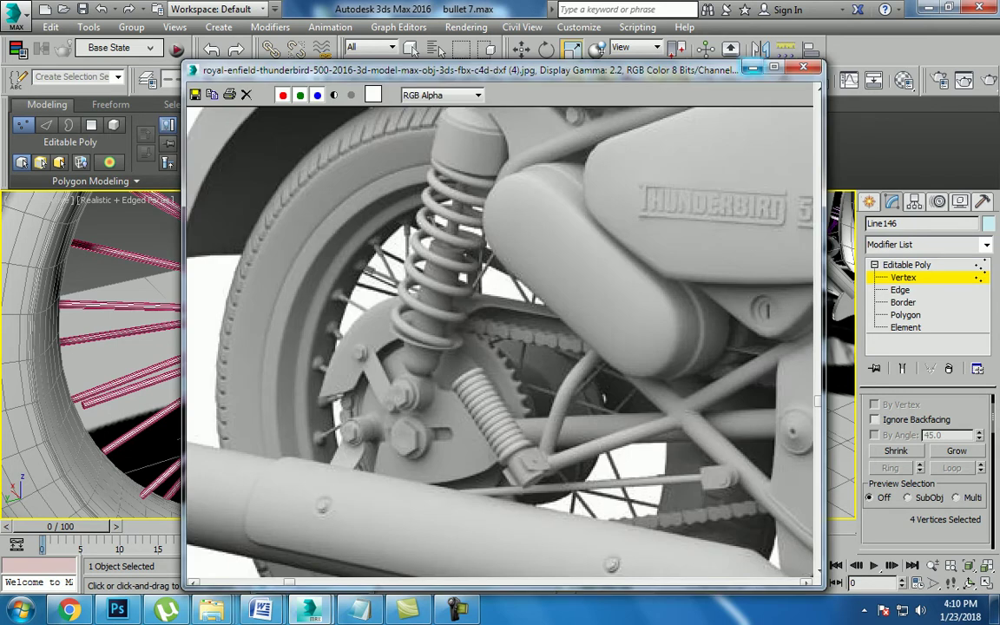
click(754, 67)
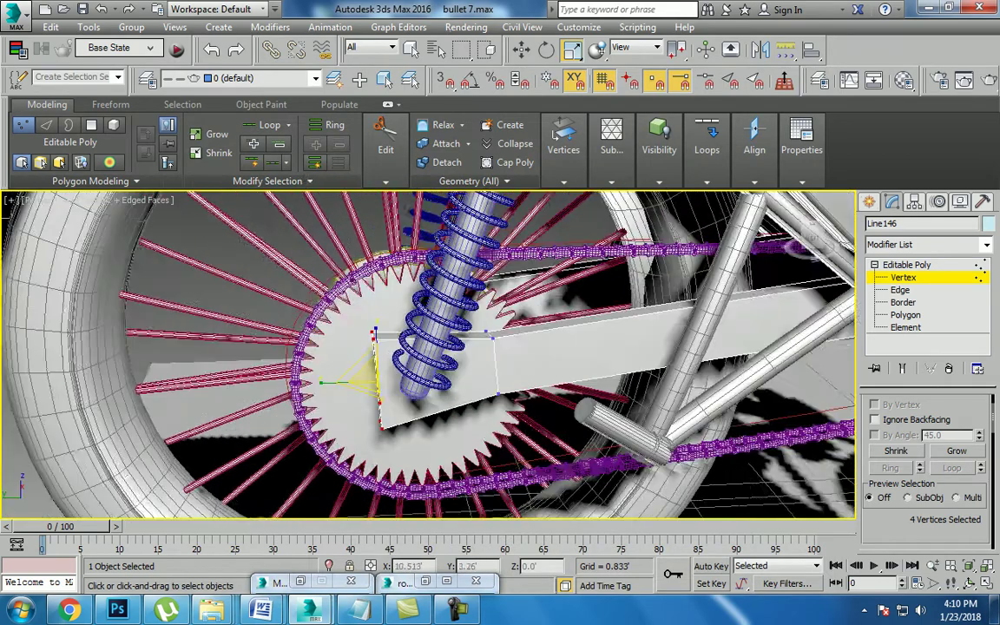
scroll(471, 366, up, 1)
scroll(471, 366, up, 1)
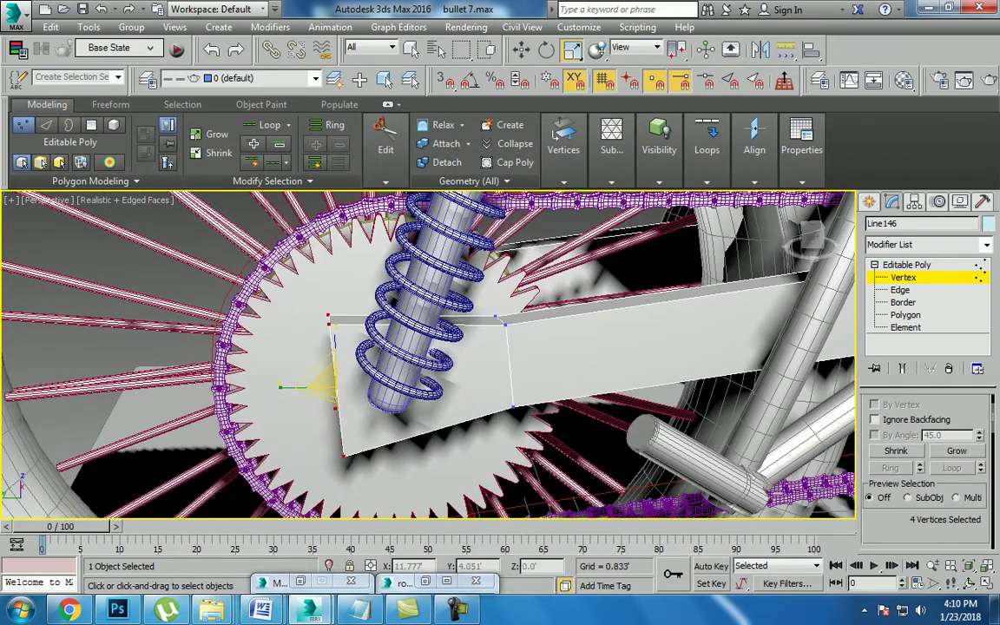
click(425, 581)
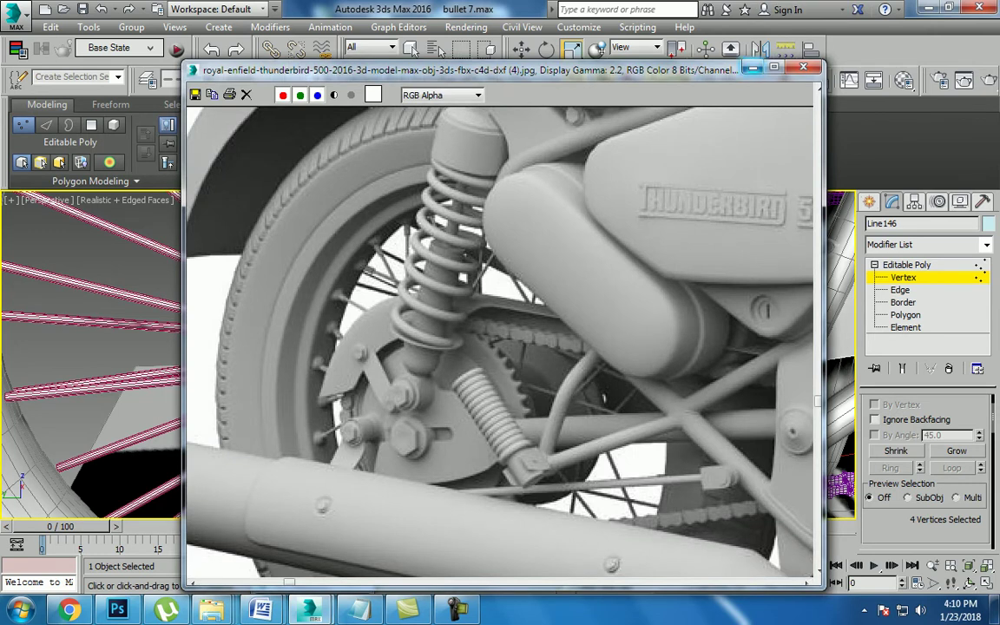
click(753, 66)
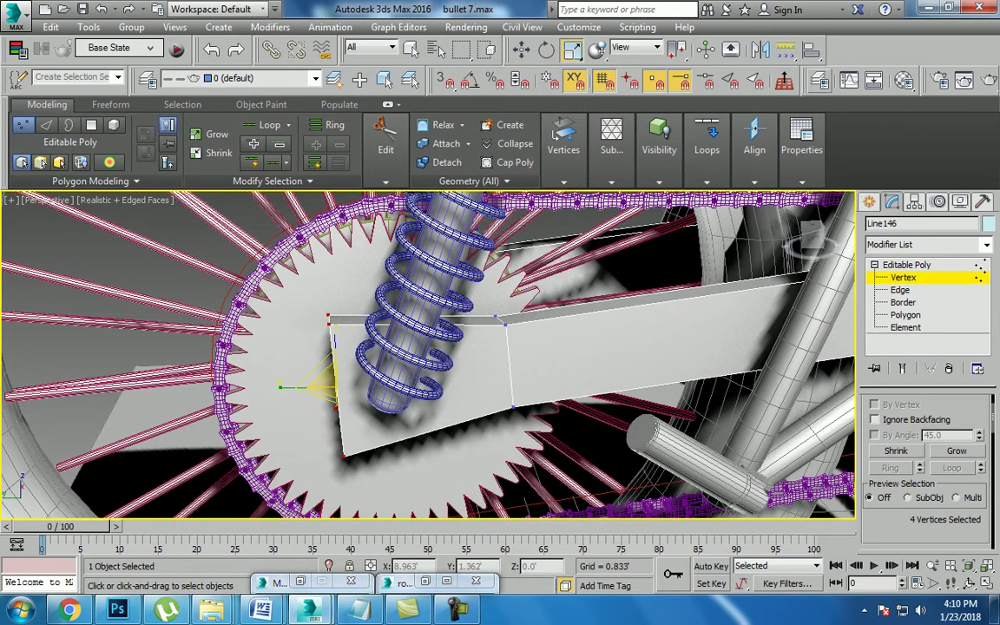
key(1)
scroll(425, 347, down, 3)
alt+middle_drag(425, 347, 538, 303)
Step: Select the shock spring and body, orbiting around the wheel and shock
click(452, 347)
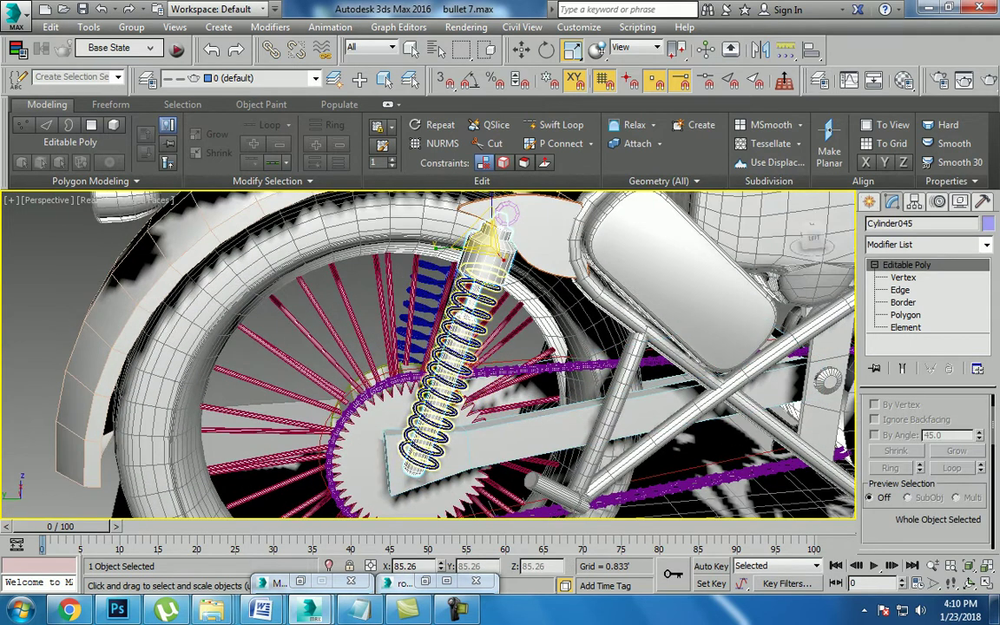
ctrl+click(447, 330)
key(w)
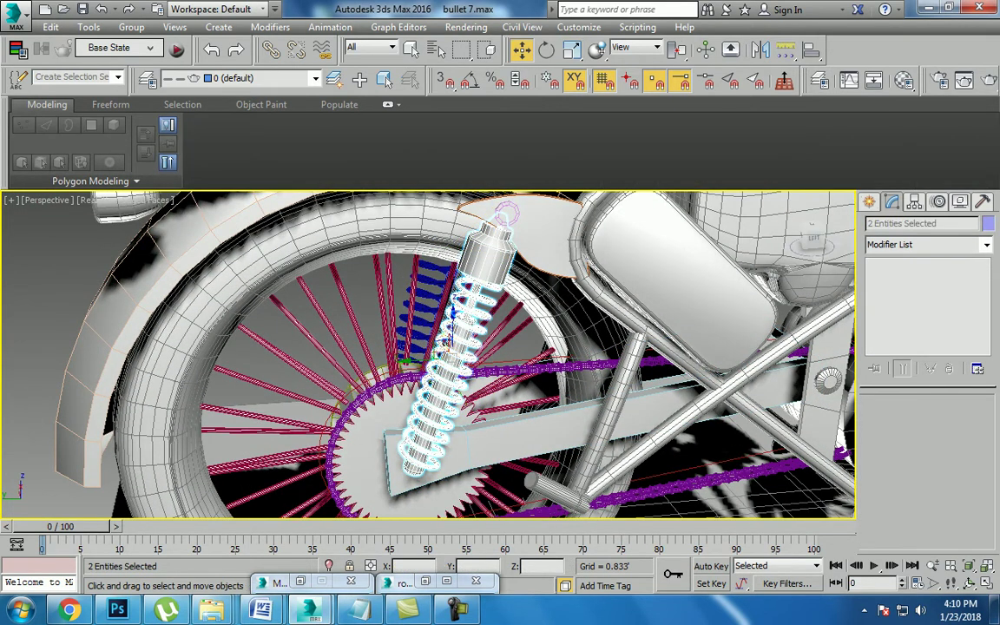
alt+middle_drag(445, 340, 438, 337)
key(r)
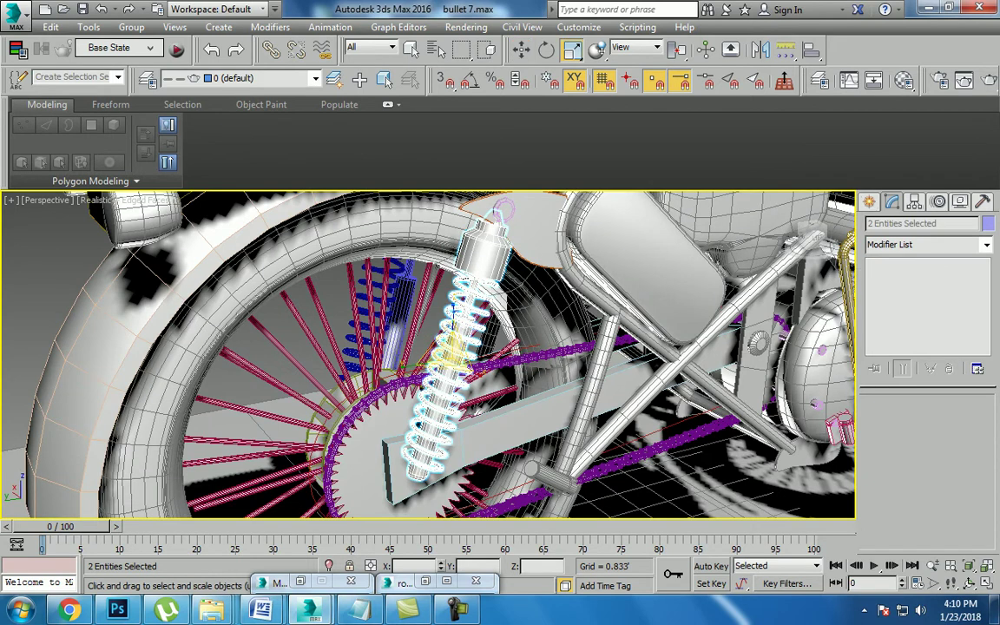
key(w)
alt+middle_drag(439, 338, 460, 346)
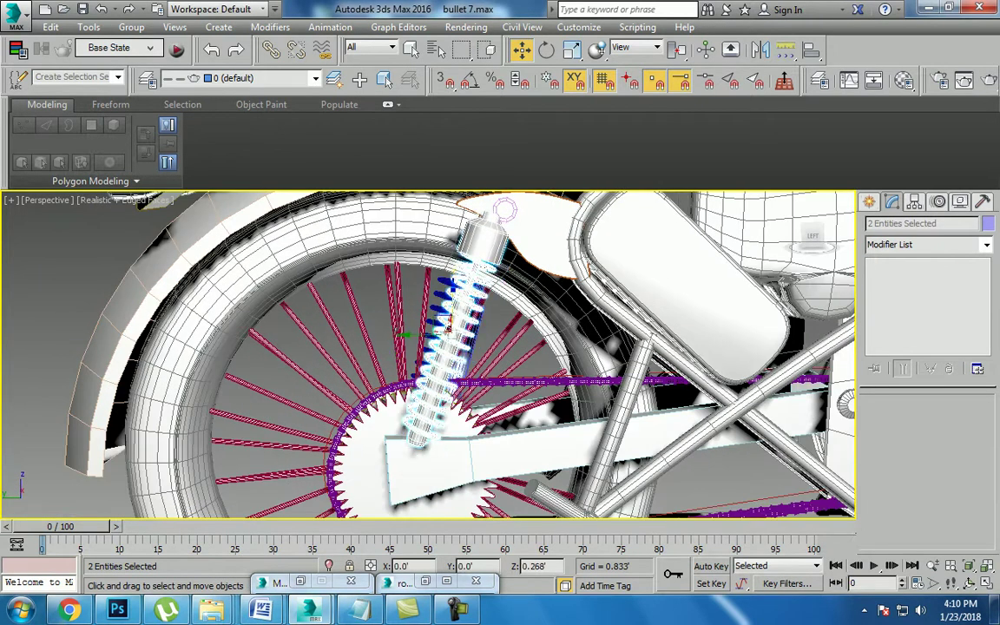
mouse_move(449, 347)
alt+middle_down()
mouse_move(443, 322)
mouse_move(443, 369)
alt+middle_up()
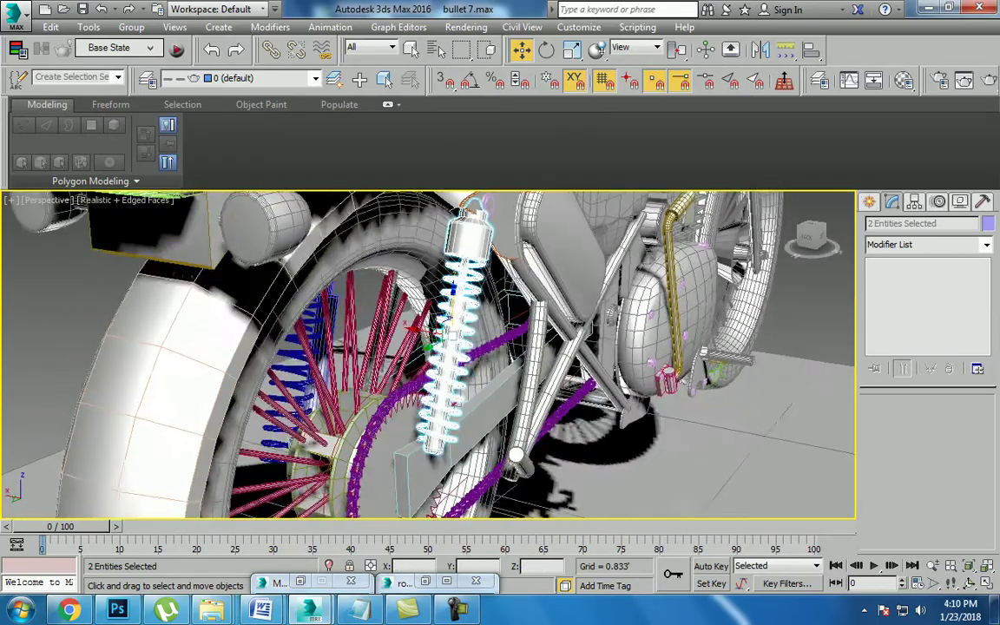
Step: Switch to four views, zoom the Left view onto the shock top, and enter vertex mode on Cylinder045
key(alt+w)
scroll(572, 278, up, 3)
scroll(573, 278, up, 2)
scroll(573, 277, up, 2)
scroll(633, 248, up, 3)
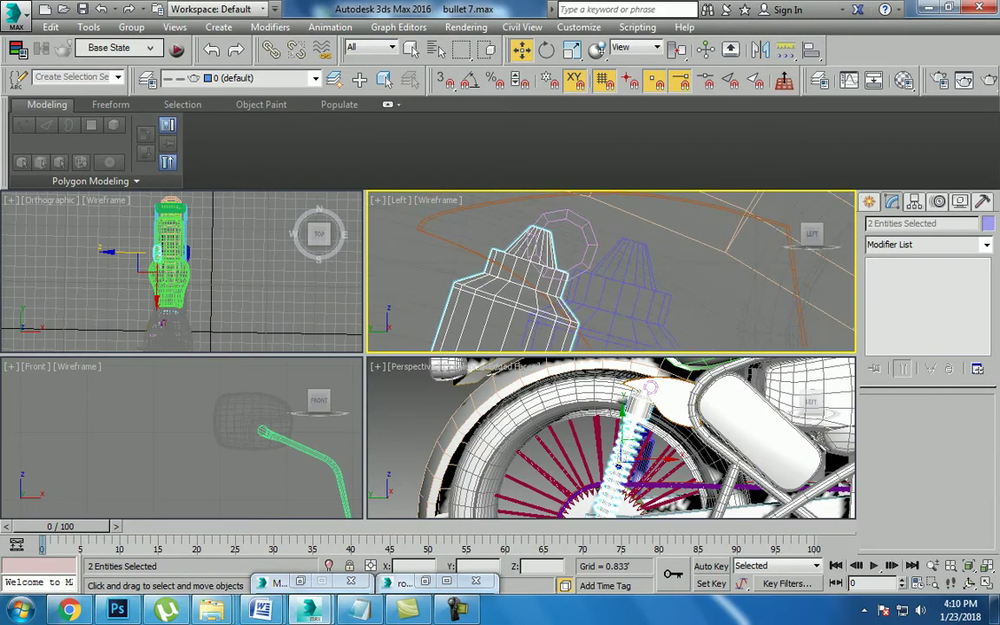
click(531, 235)
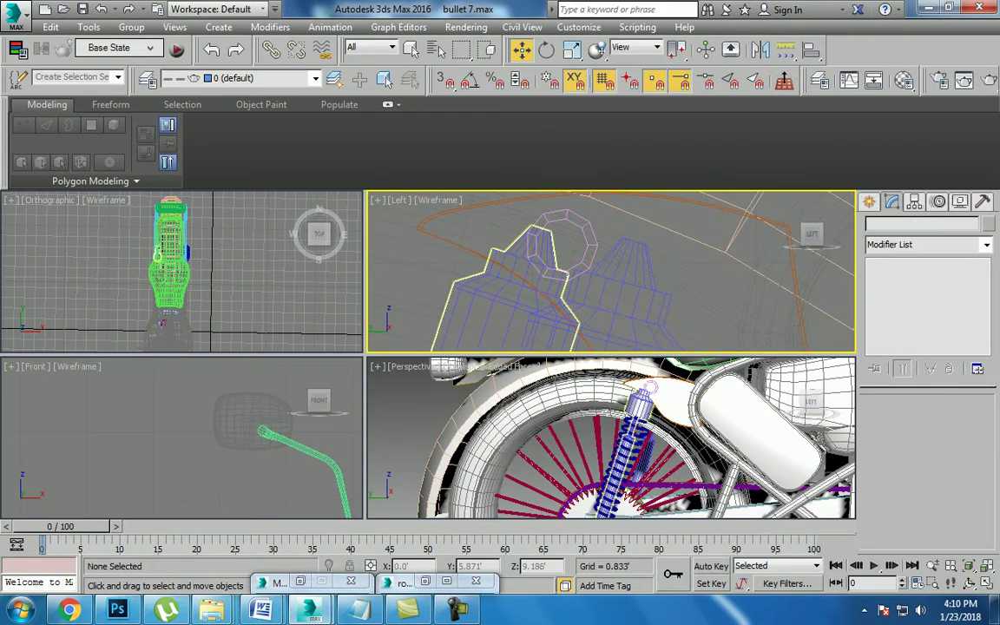
key(1)
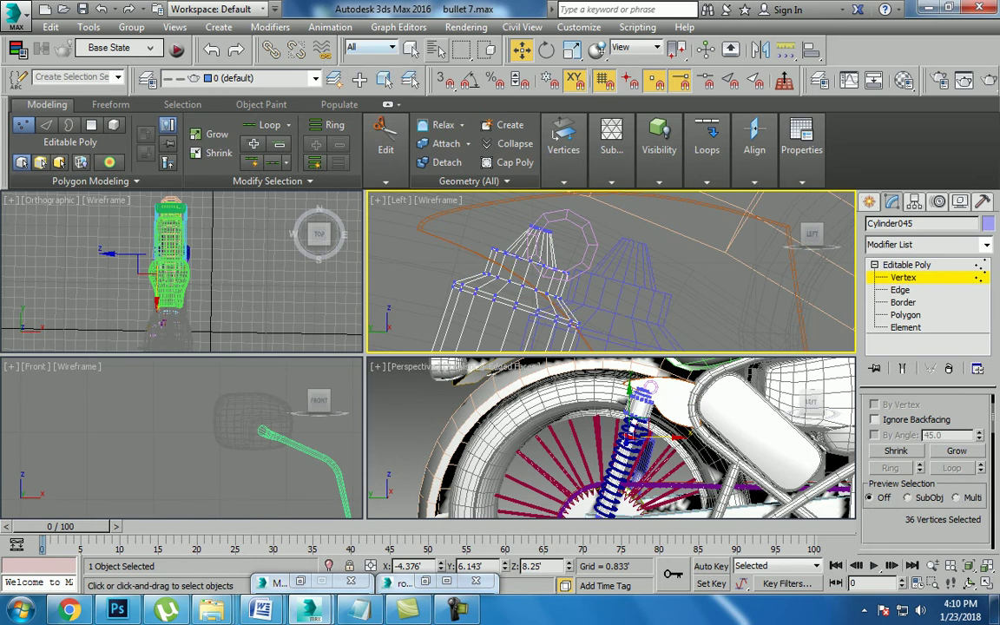
Step: Select the shock's lower upper vertex ring in the Left view and move it down slightly
drag(461, 49, 461, 52)
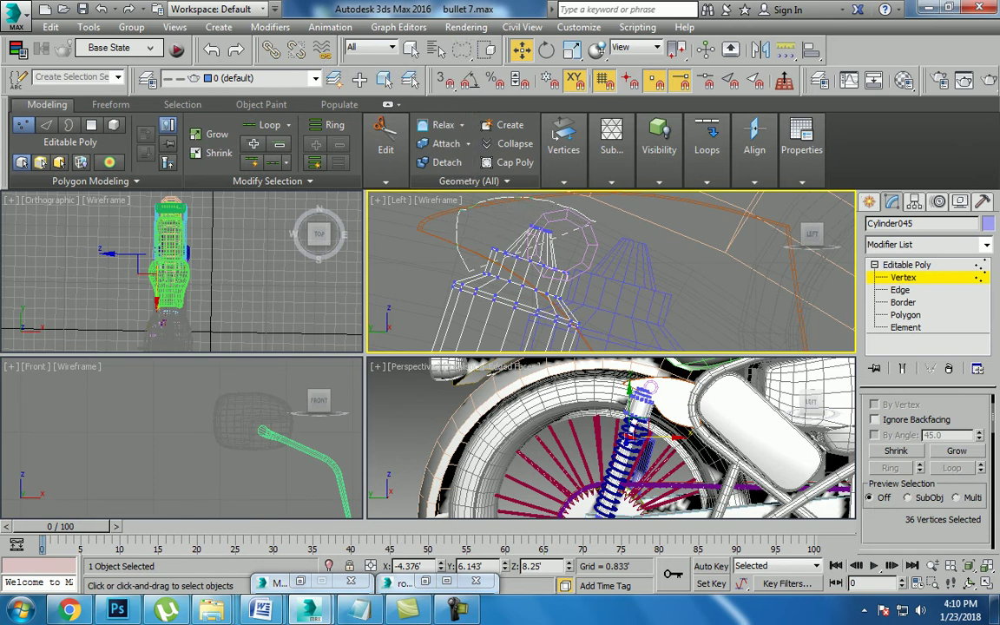
ctrl+drag(473, 217, 578, 282)
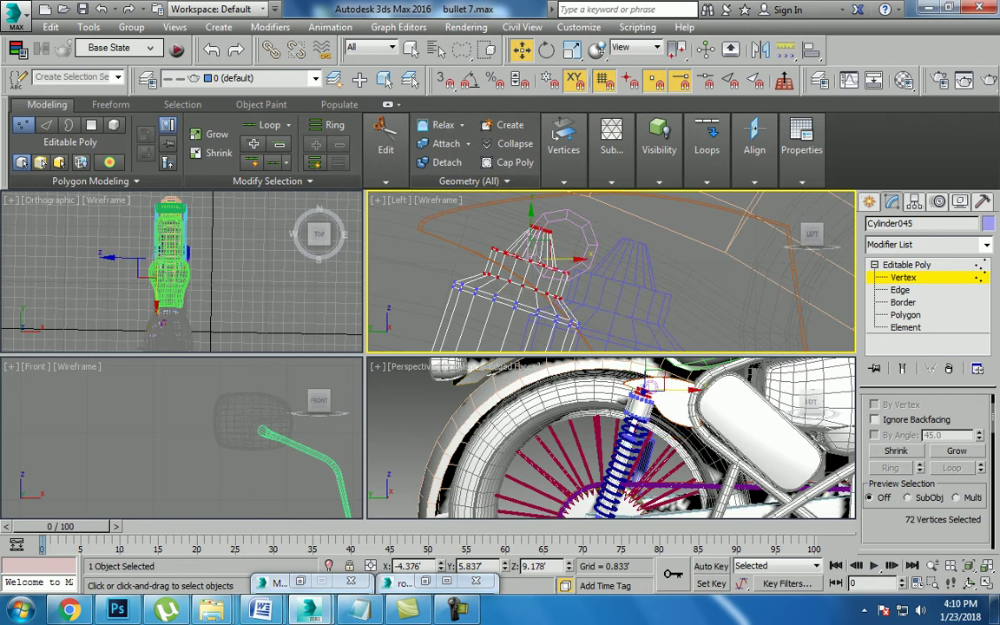
scroll(608, 269, up, 2)
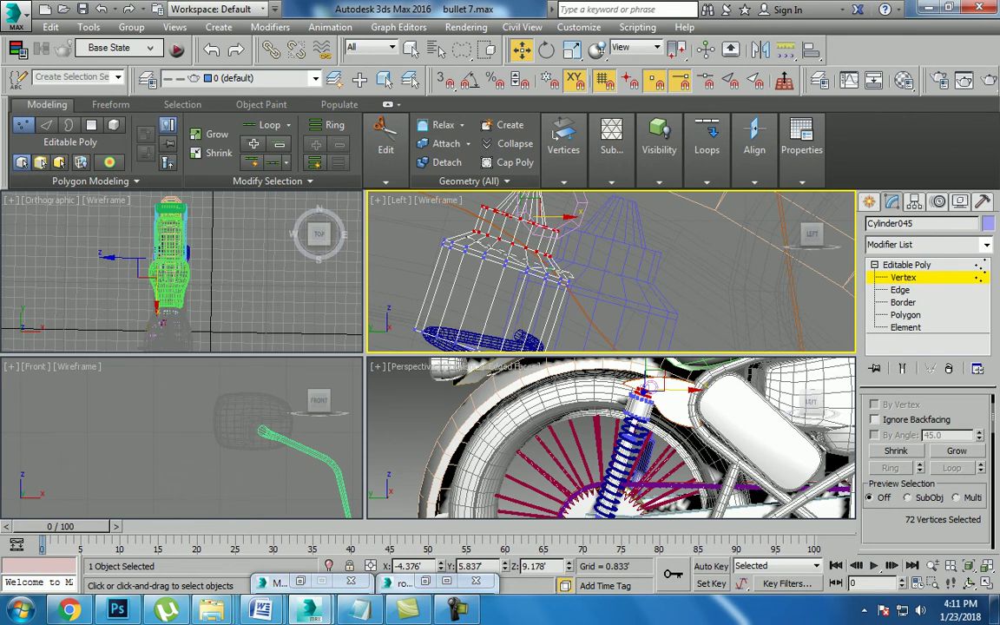
drag(429, 233, 577, 291)
drag(507, 227, 508, 241)
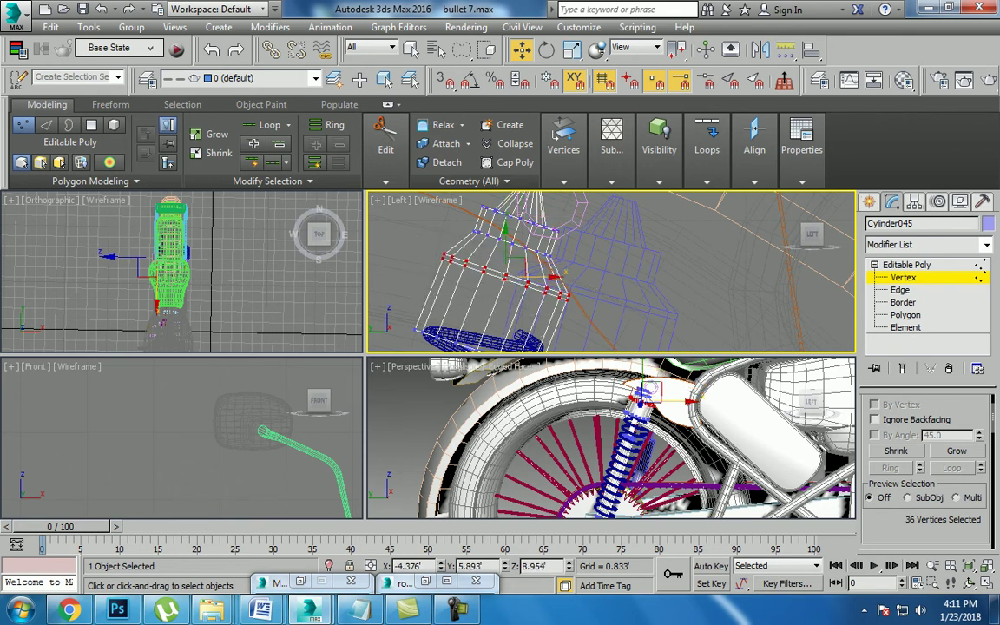
Step: Select a higher vertex ring in the full Left view and lower it slightly
key(alt+w)
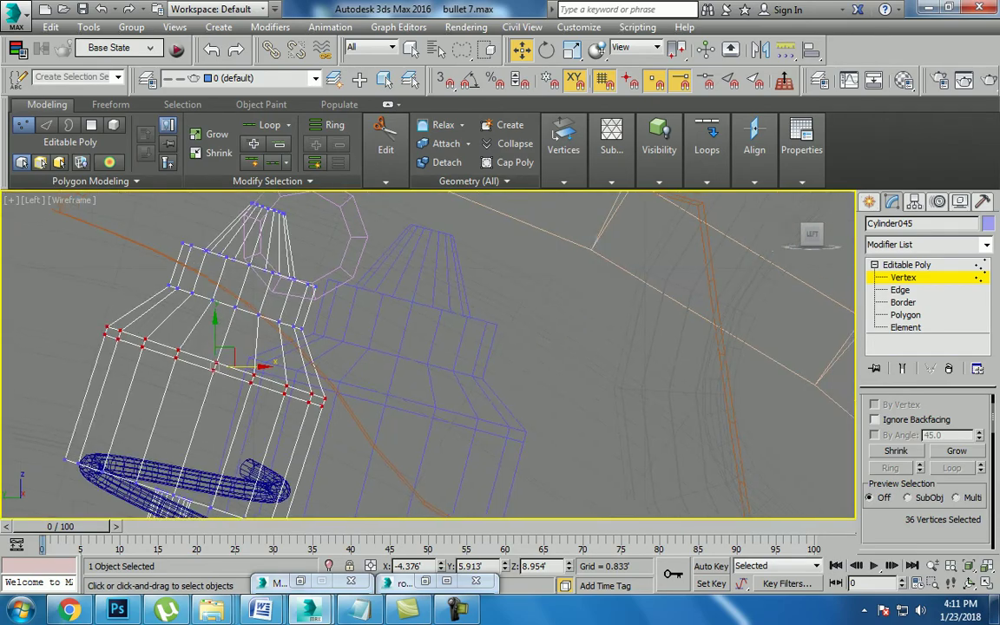
key(alt+w)
right_click(642, 434)
key(alt+w)
alt+middle_drag(363, 300, 382, 304)
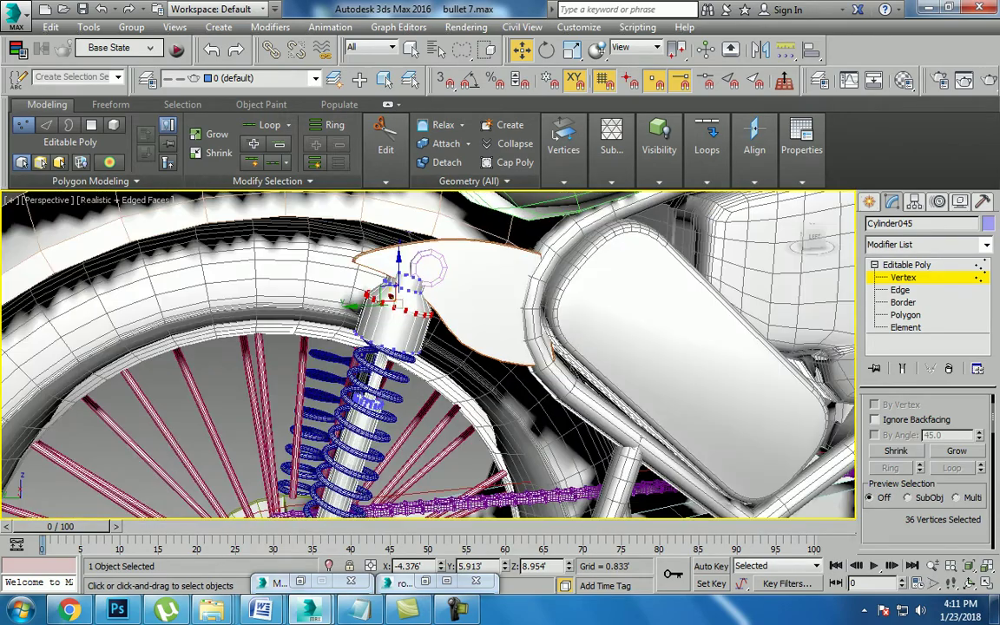
key(super+shift)
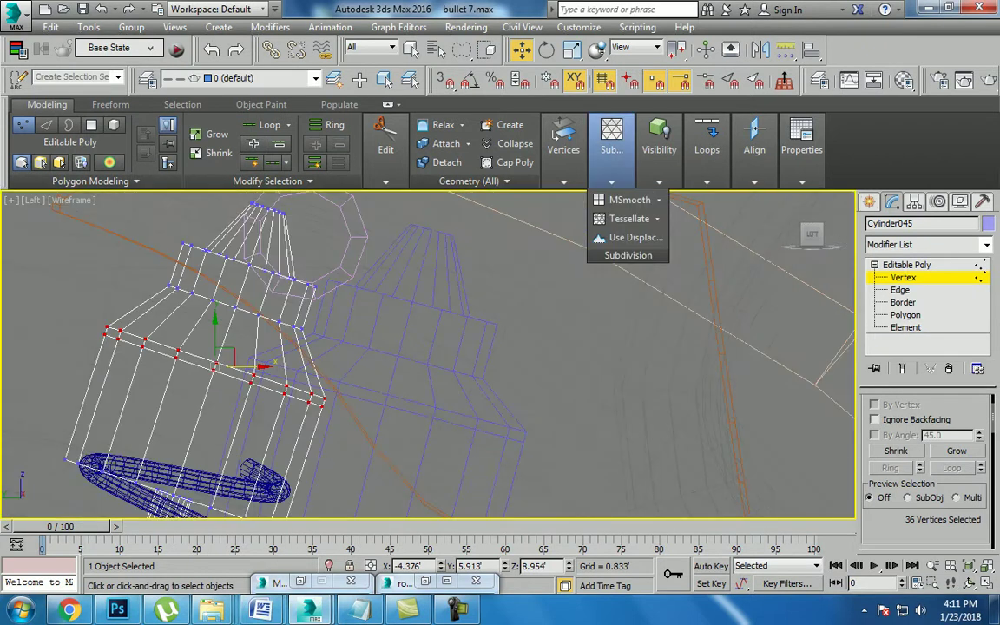
middle_drag(347, 390, 433, 352)
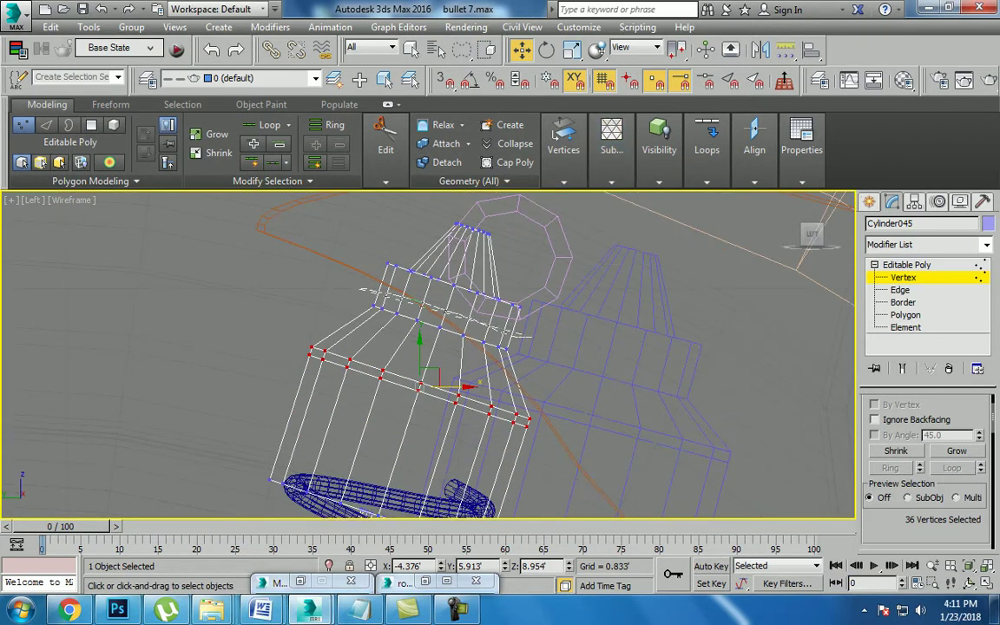
drag(365, 298, 513, 354)
drag(440, 279, 440, 297)
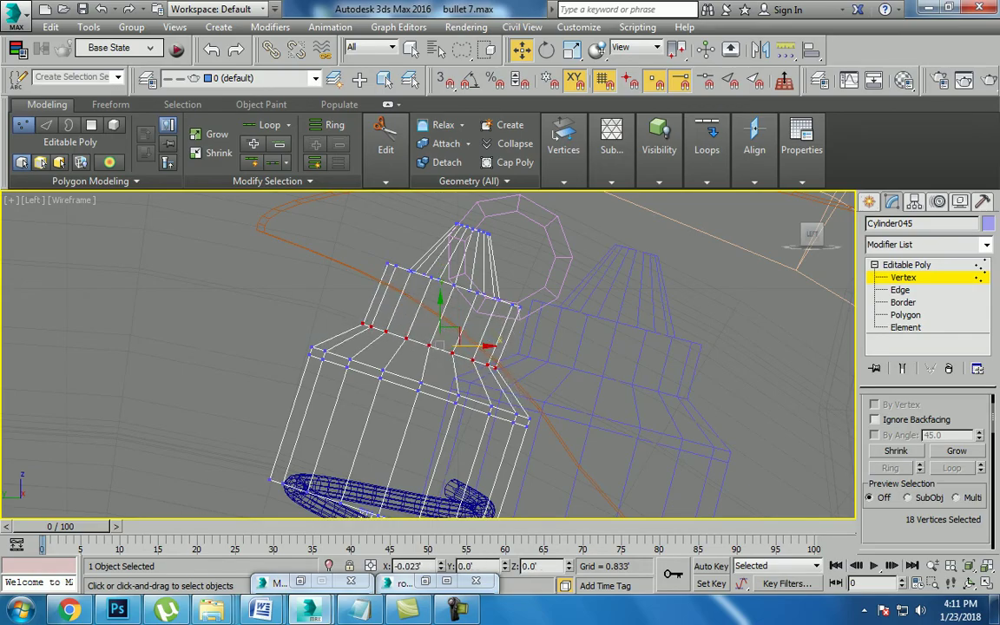
Step: Nudge the selected vertex row down again and check the shock top's fit in Perspective
key(alt+w)
key(alt+w)
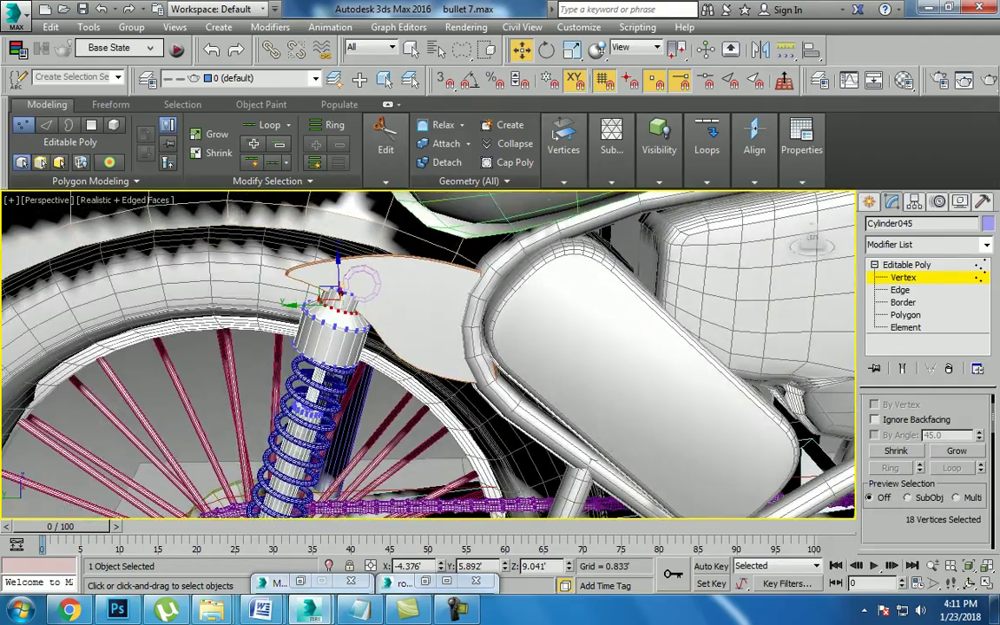
mouse_move(429, 355)
alt+middle_down()
mouse_move(486, 330)
mouse_move(521, 330)
alt+middle_up()
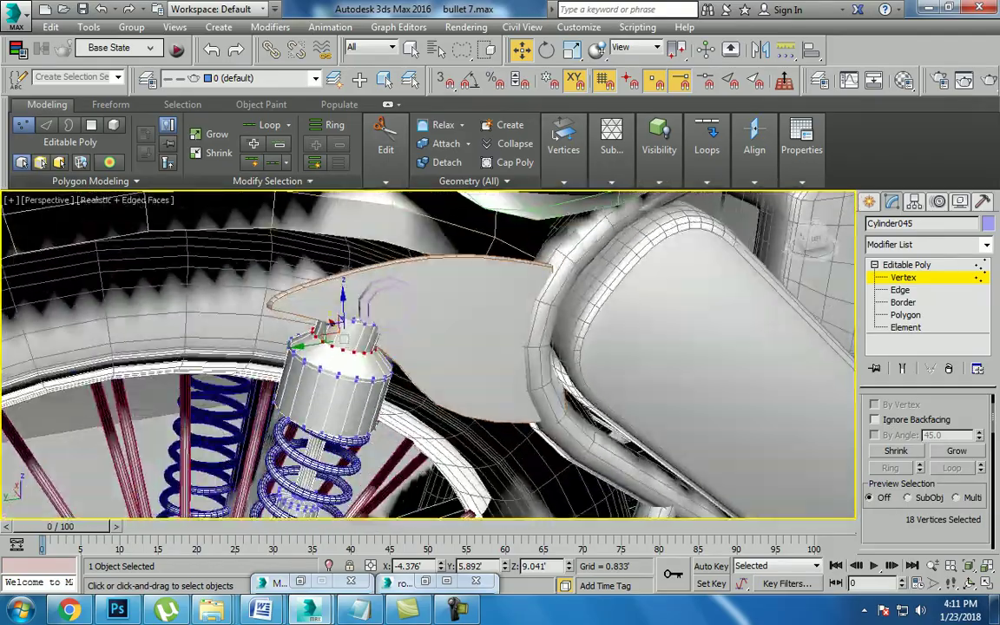
key(alt+w)
key(alt+w)
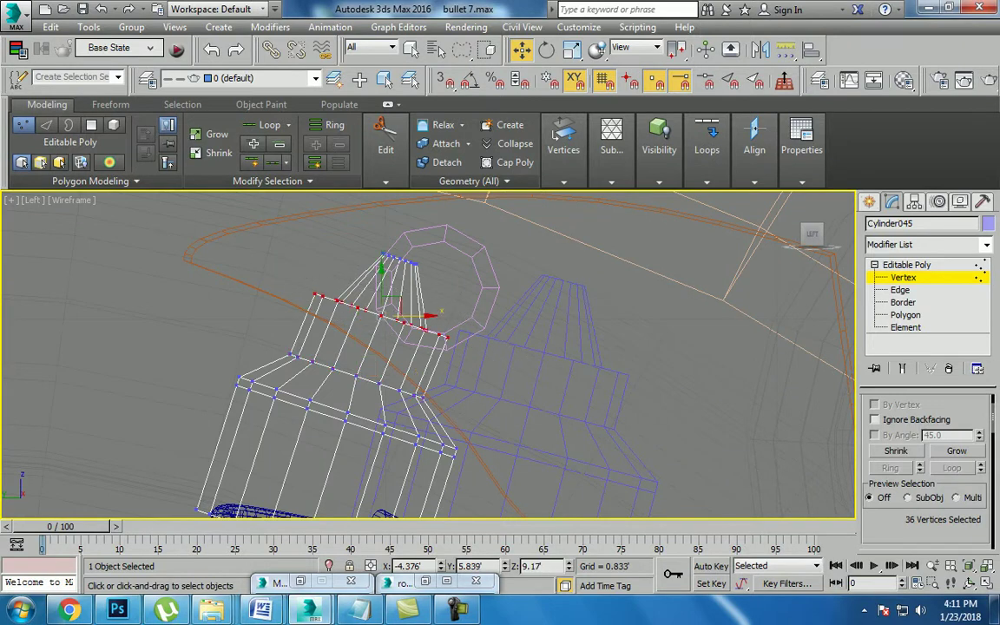
drag(382, 286, 375, 298)
key(alt+w)
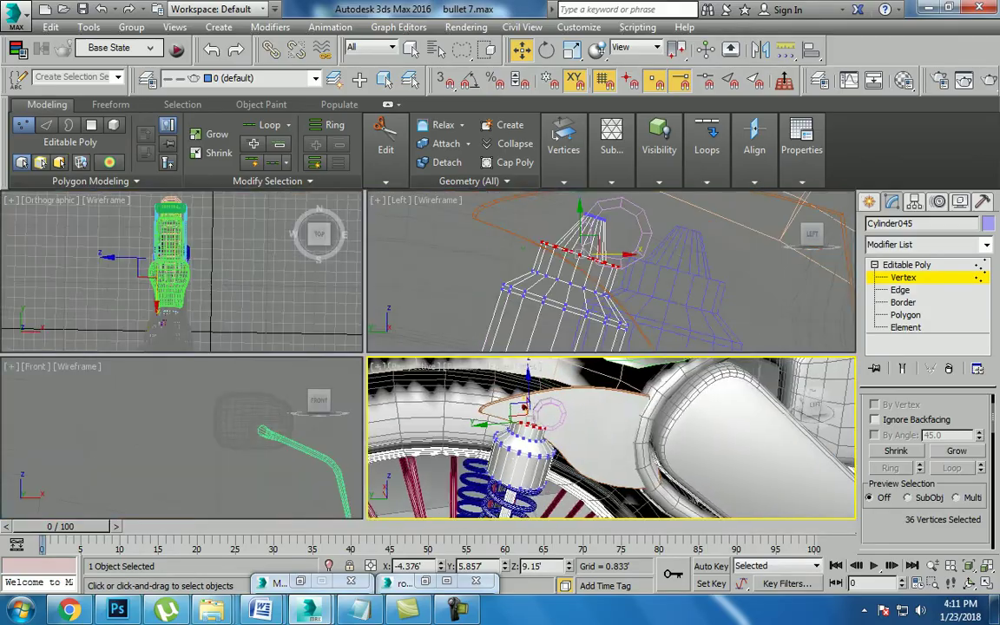
key(alt+w)
mouse_move(315, 299)
alt+middle_down()
mouse_move(379, 225)
mouse_move(332, 325)
mouse_move(351, 319)
alt+middle_up()
scroll(332, 325, down, 5)
scroll(332, 324, up, 2)
scroll(332, 325, up, 5)
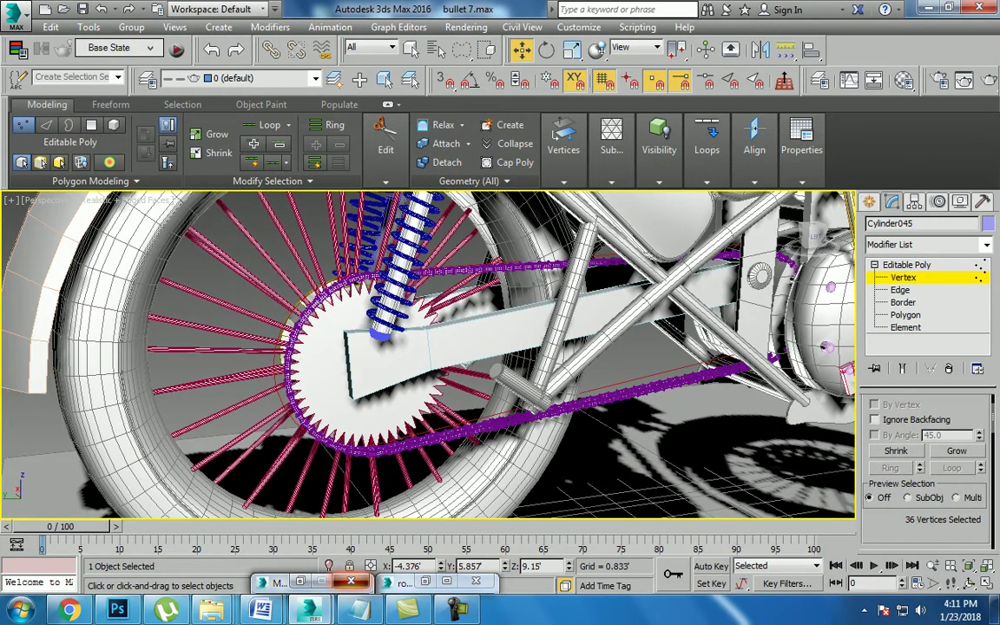
Step: Check the reference image, finish shock vertex editing, and select the swingarm
click(441, 581)
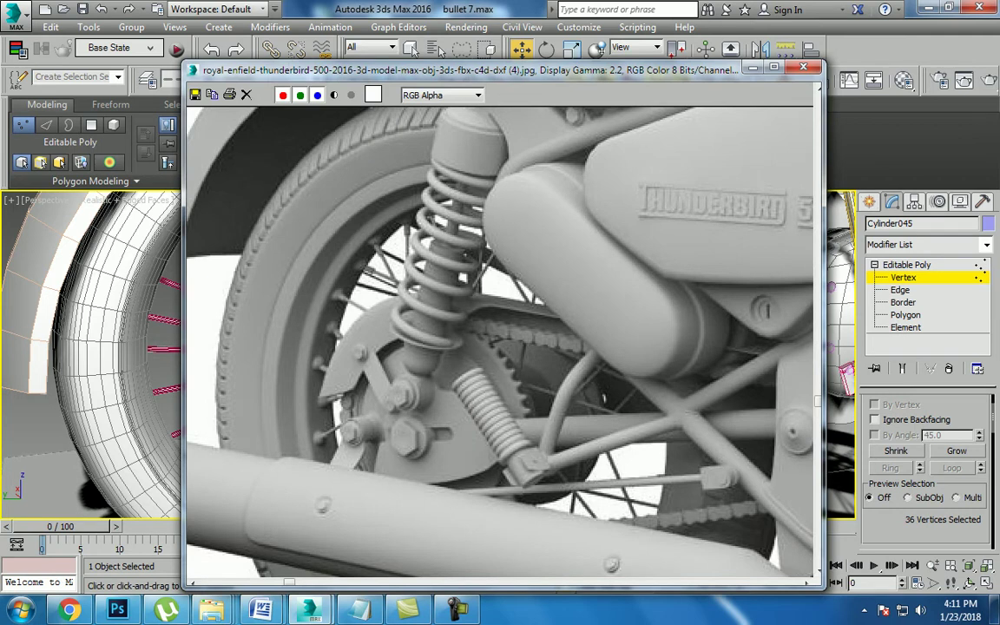
click(754, 68)
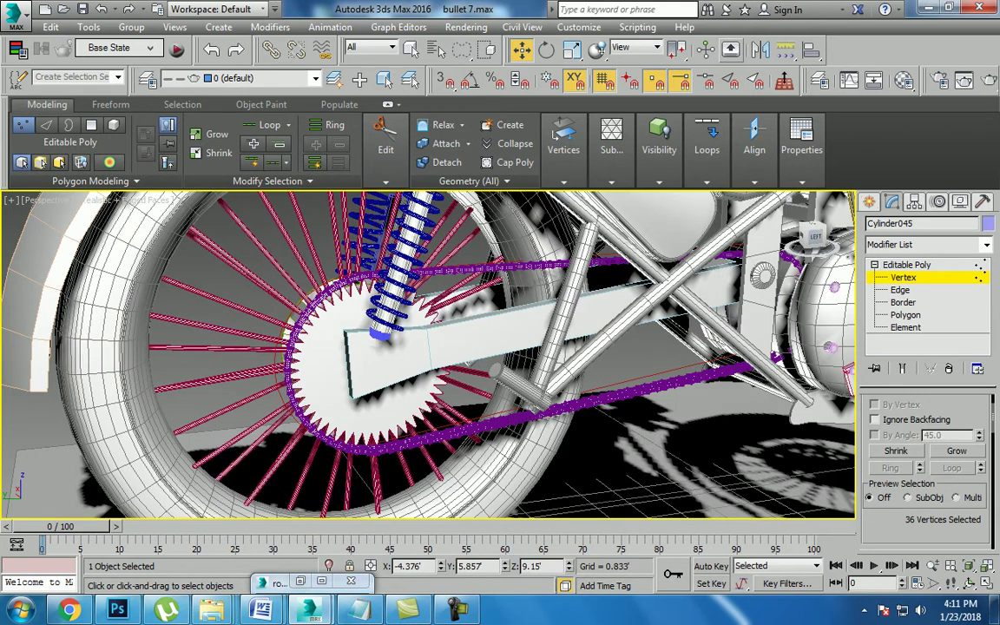
click(906, 265)
click(408, 342)
scroll(408, 343, up, 2)
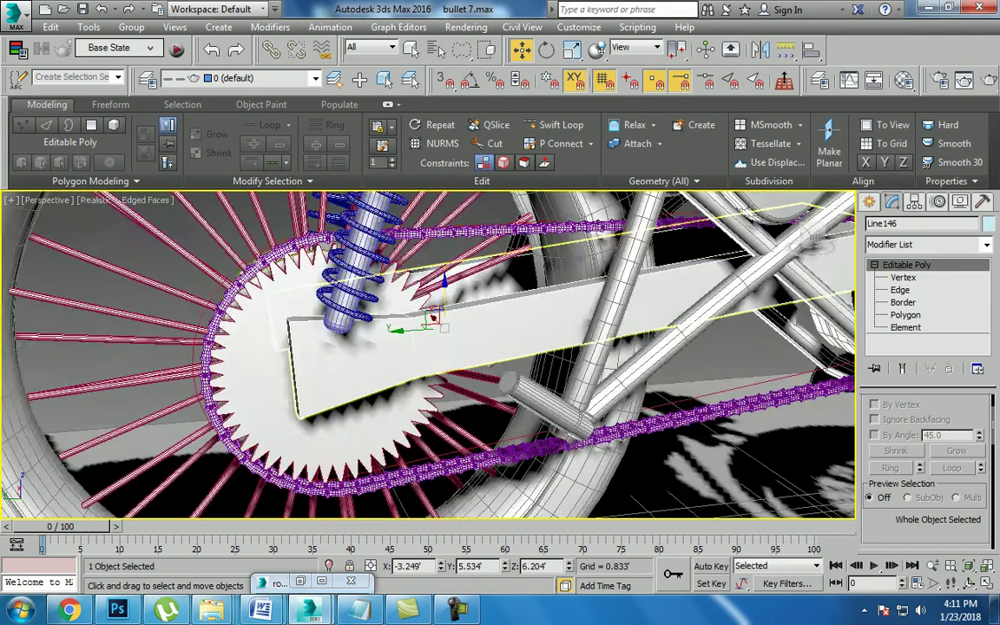
scroll(408, 342, up, 2)
scroll(408, 343, up, 1)
mouse_move(429, 347)
middle_down()
mouse_move(444, 356)
mouse_move(407, 348)
middle_up()
Step: Connect a new edge across the swingarm plank from its top edge, sliding it further along
key(2)
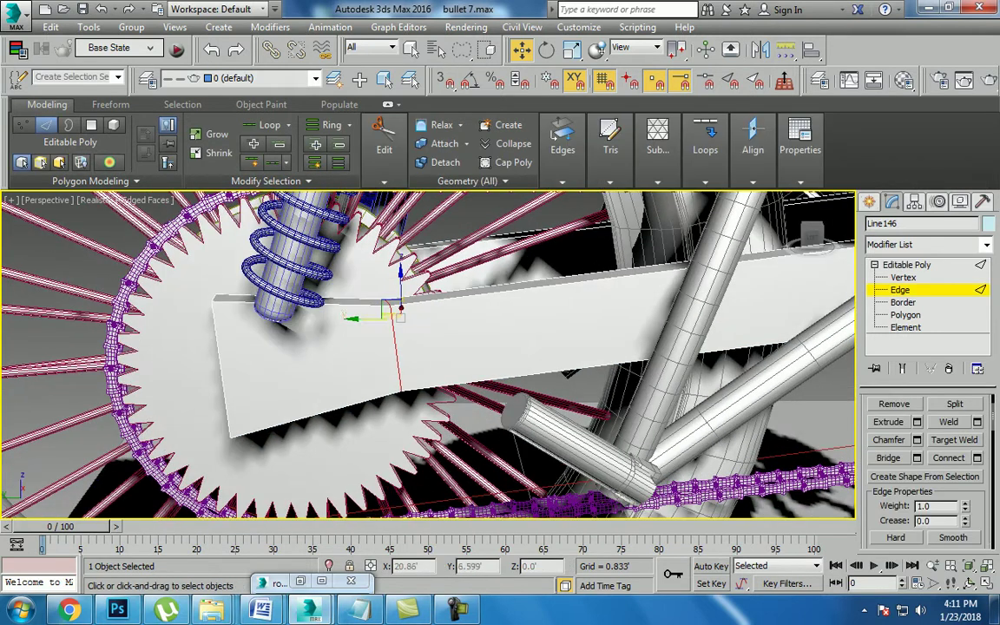
click(636, 213)
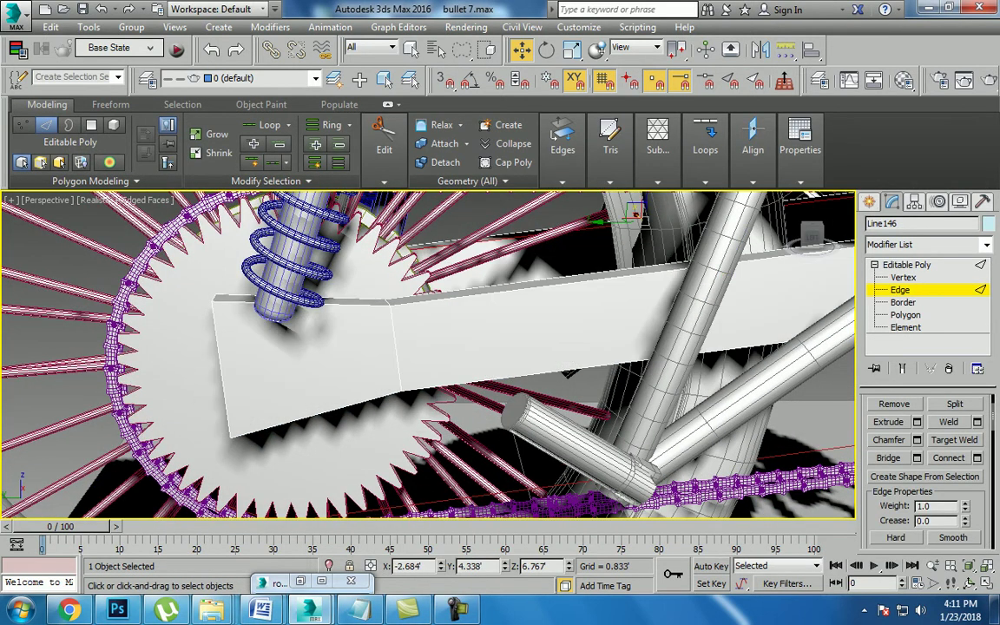
key(ctrl+d)
click(299, 300)
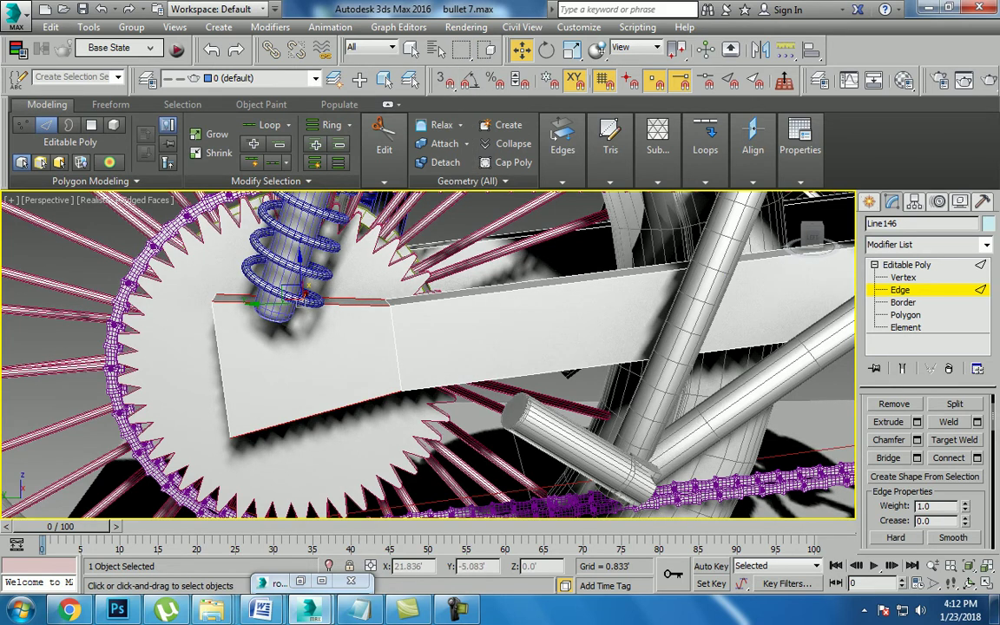
click(977, 457)
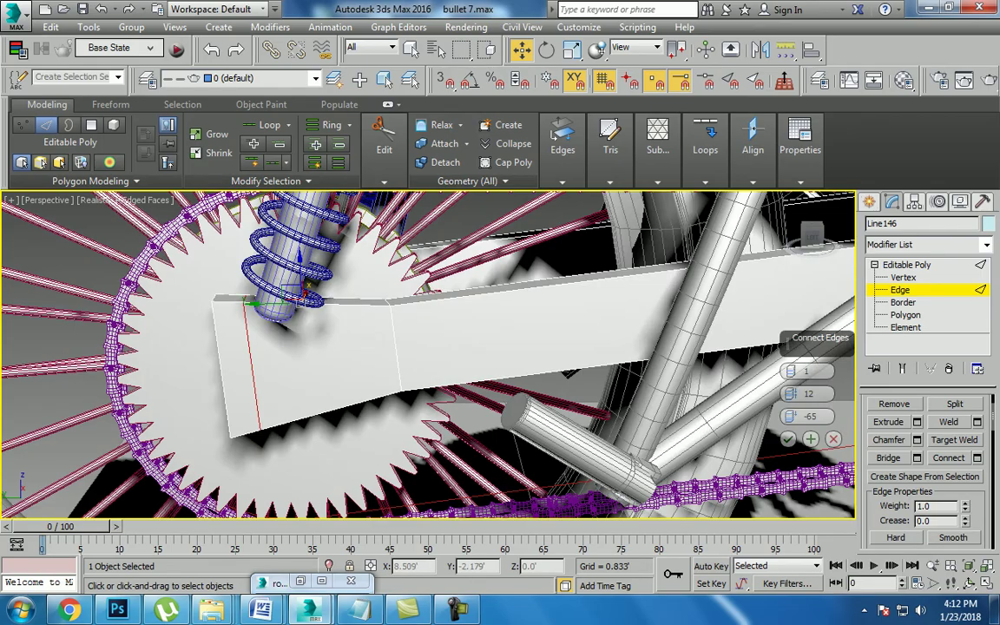
mouse_move(425, 356)
alt+middle_down()
mouse_move(486, 347)
mouse_move(555, 312)
alt+middle_up()
scroll(428, 354, down, 5)
scroll(428, 355, down, 2)
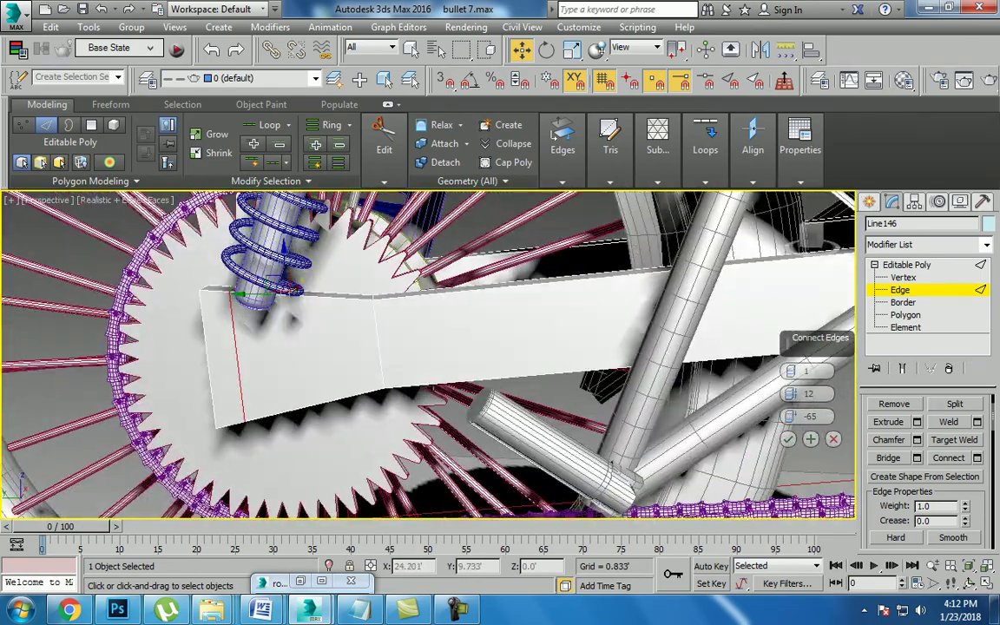
drag(790, 416, 790, 401)
click(787, 439)
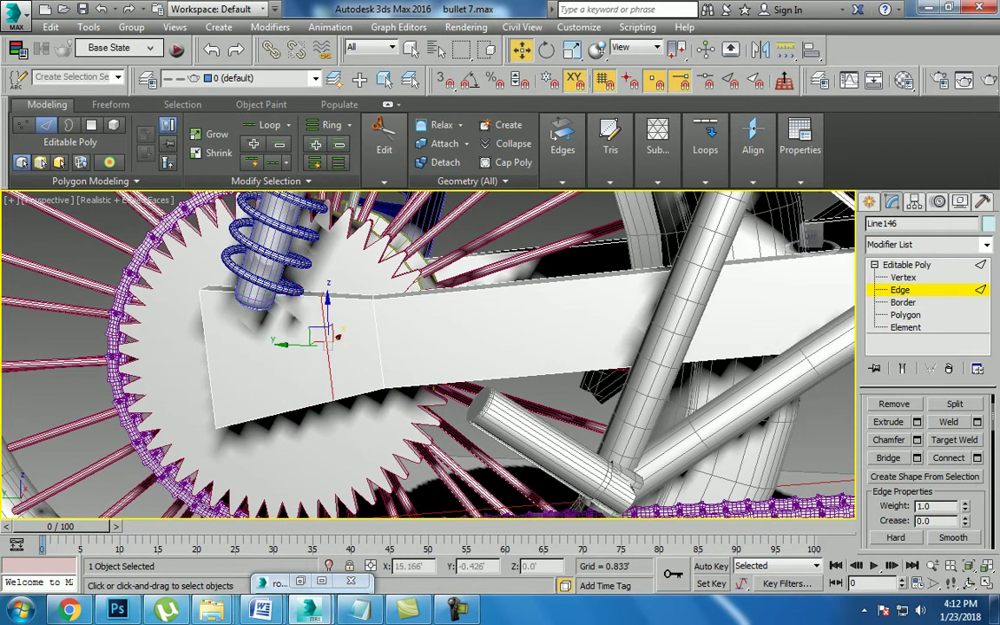
Step: Scale the new edge on Z to widen the plank's left end, then restore the reference photo
alt+middle_drag(434, 347, 456, 342)
key(r)
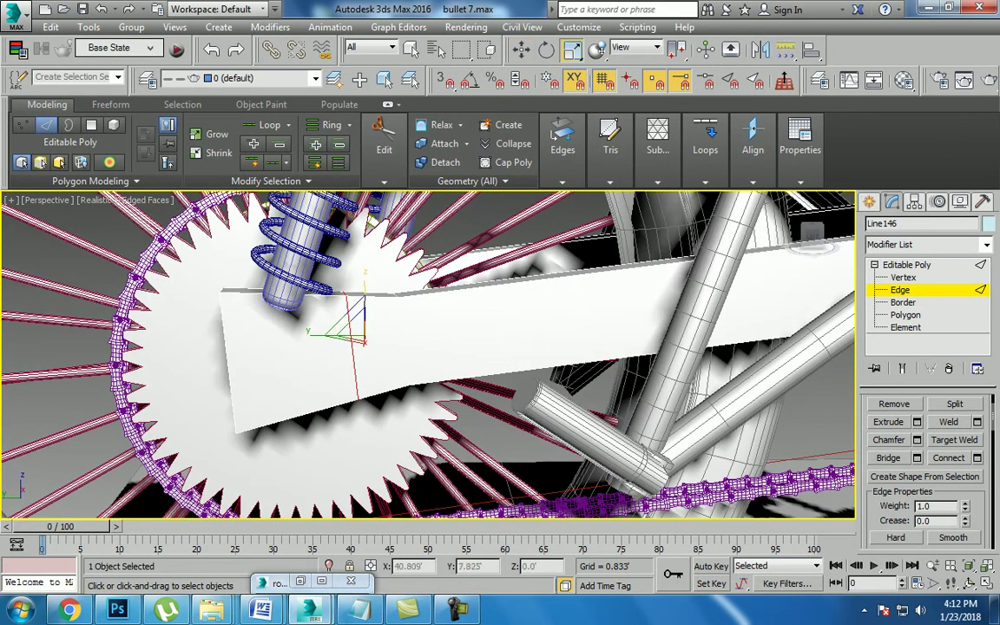
drag(364, 299, 364, 274)
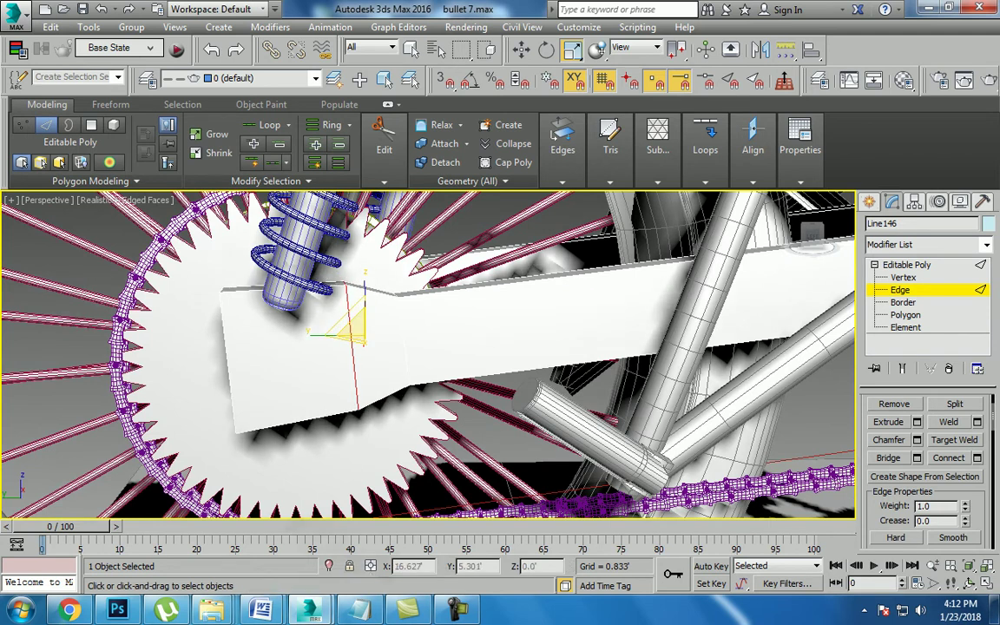
click(300, 580)
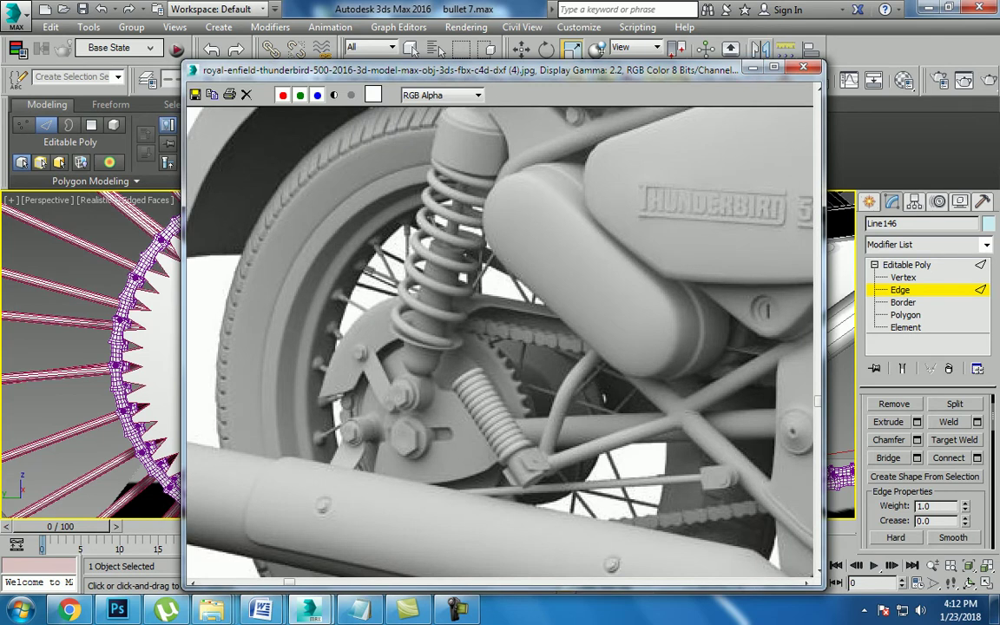
Step: Mirror the swingarm end along X with No Clone and put the reference photo away
click(758, 47)
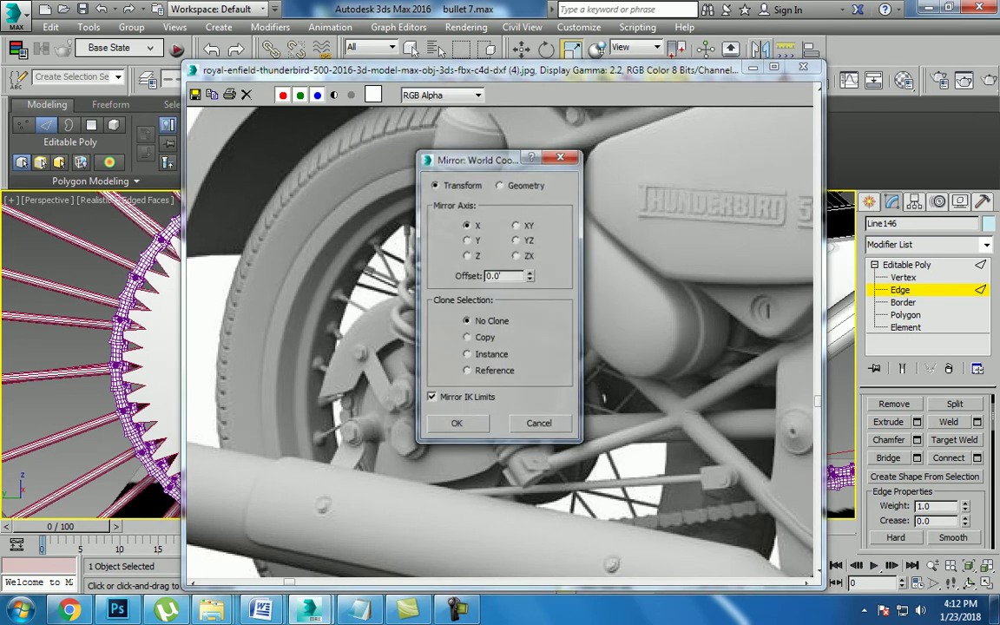
click(456, 423)
click(752, 66)
Step: Select the four vertices at the plank's left corner and nudge them slightly
key(1)
mouse_move(169, 251)
mouse_down()
mouse_move(252, 303)
mouse_move(215, 286)
mouse_up()
key(w)
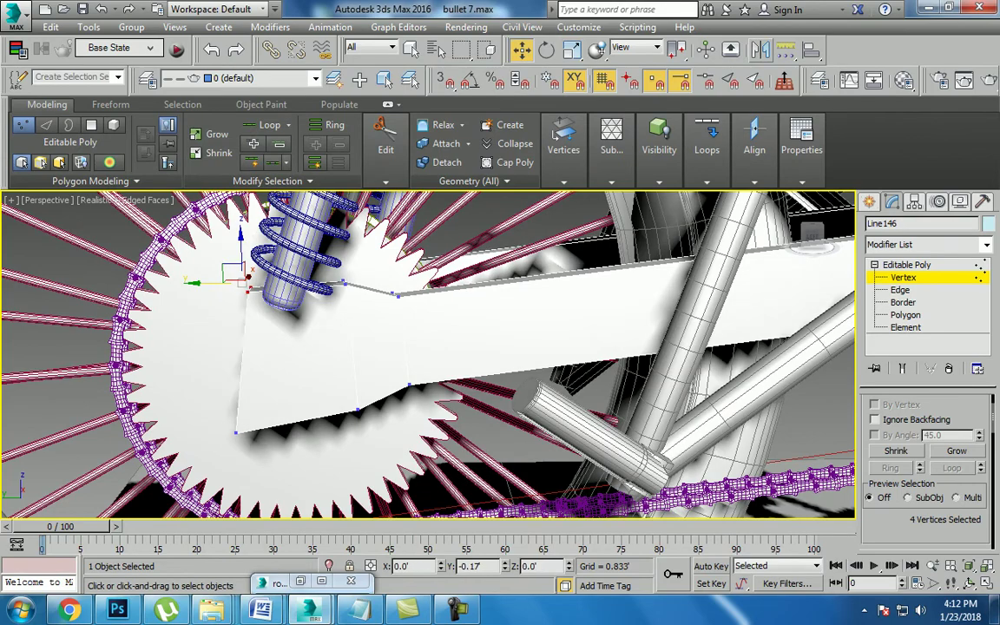
alt+middle_drag(434, 347, 538, 330)
alt+middle_drag(434, 347, 486, 339)
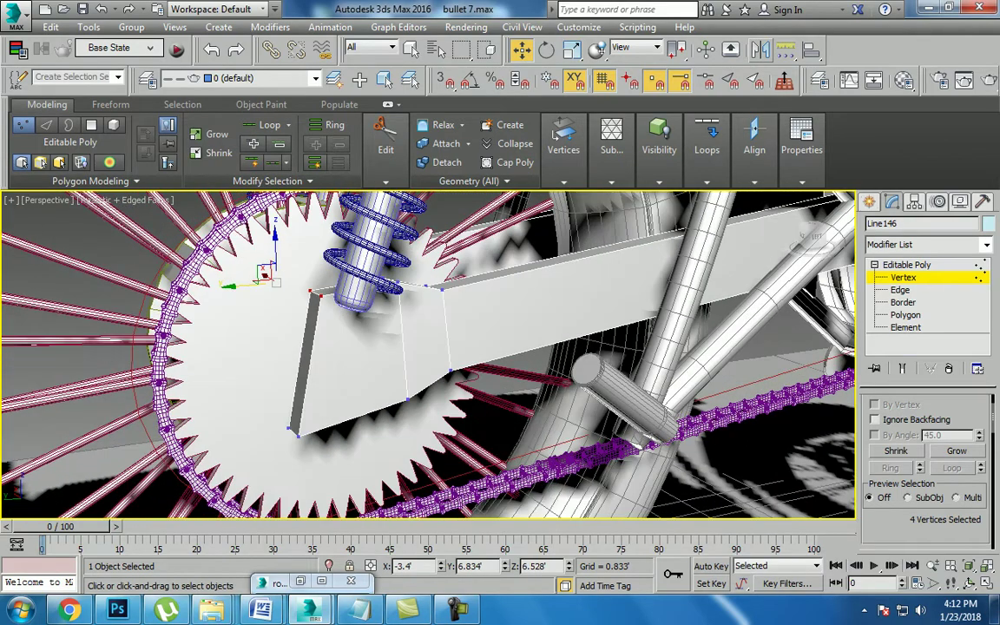
key(1)
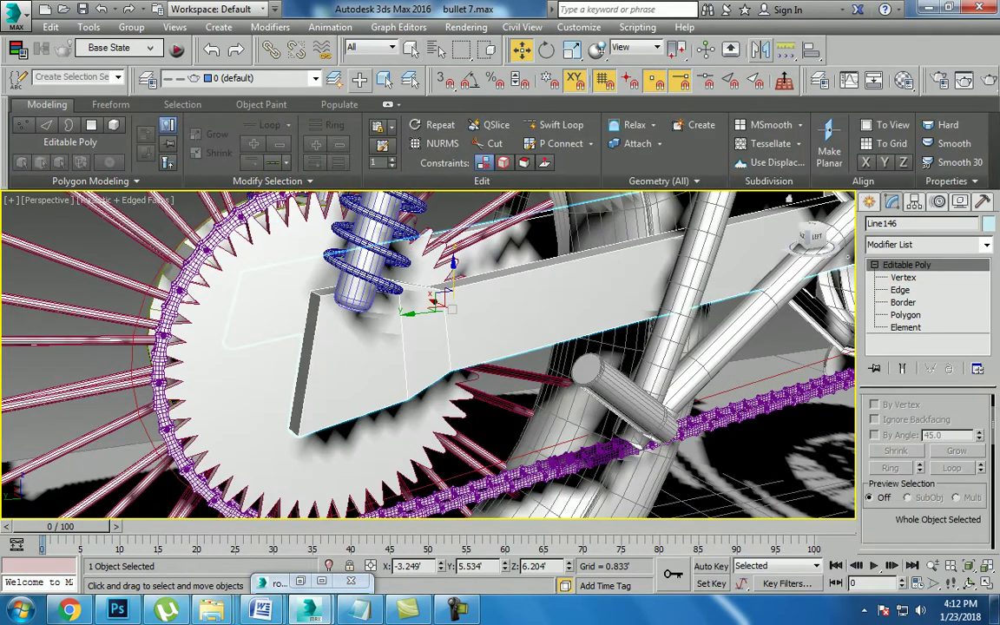
click(555, 124)
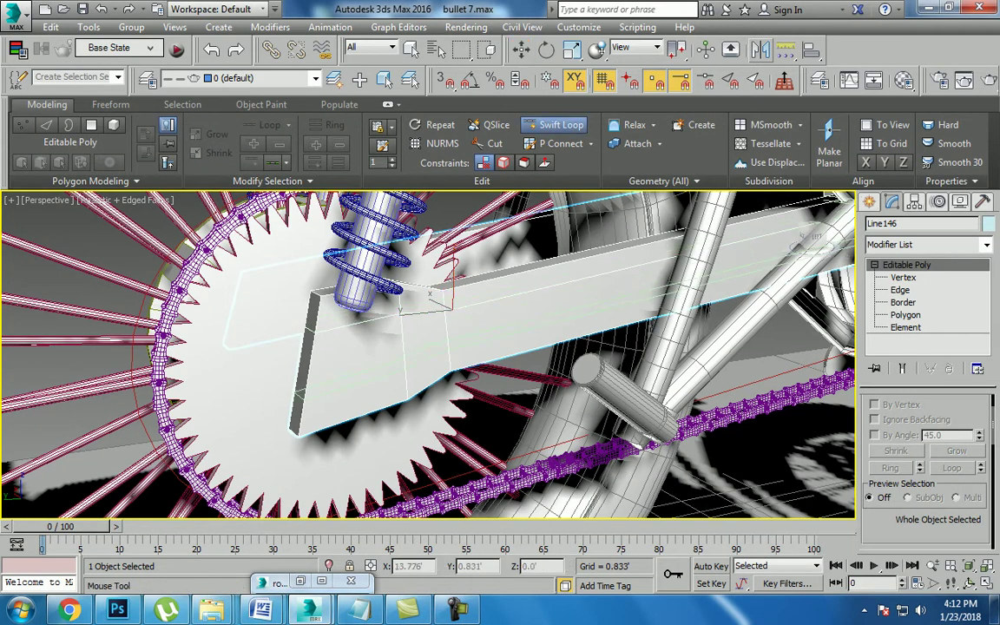
key(w)
click(979, 277)
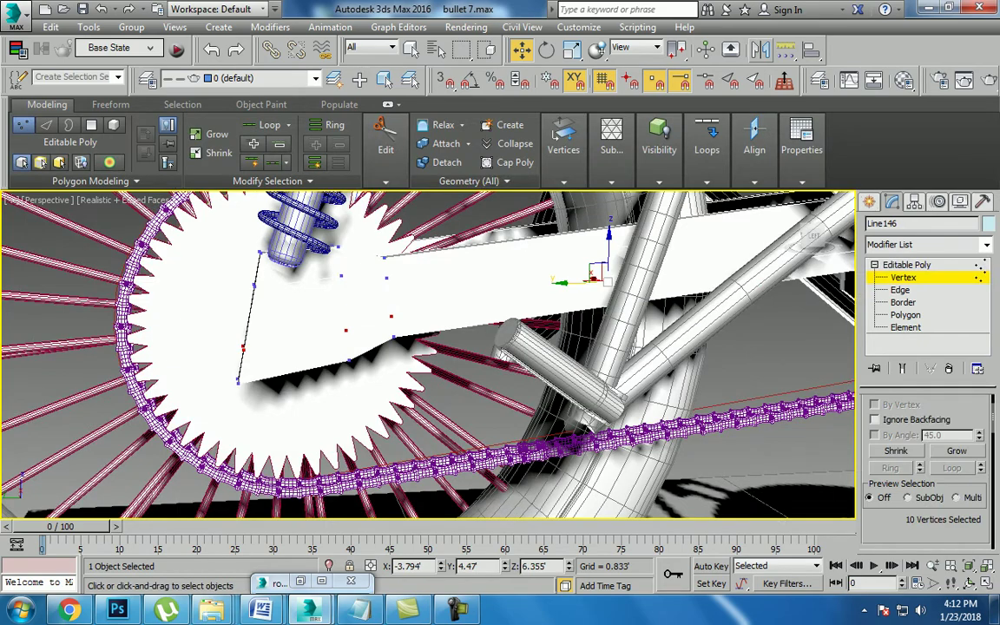
mouse_move(425, 356)
alt+middle_down()
mouse_move(520, 330)
mouse_move(556, 335)
mouse_move(486, 347)
mouse_move(443, 330)
alt+middle_up()
Step: Shift the swingarm's four left-end vertices sideways along X in the maximized Left view
key(alt+w)
right_click(614, 268)
key(alt+w)
middle_drag(614, 268, 414, 334)
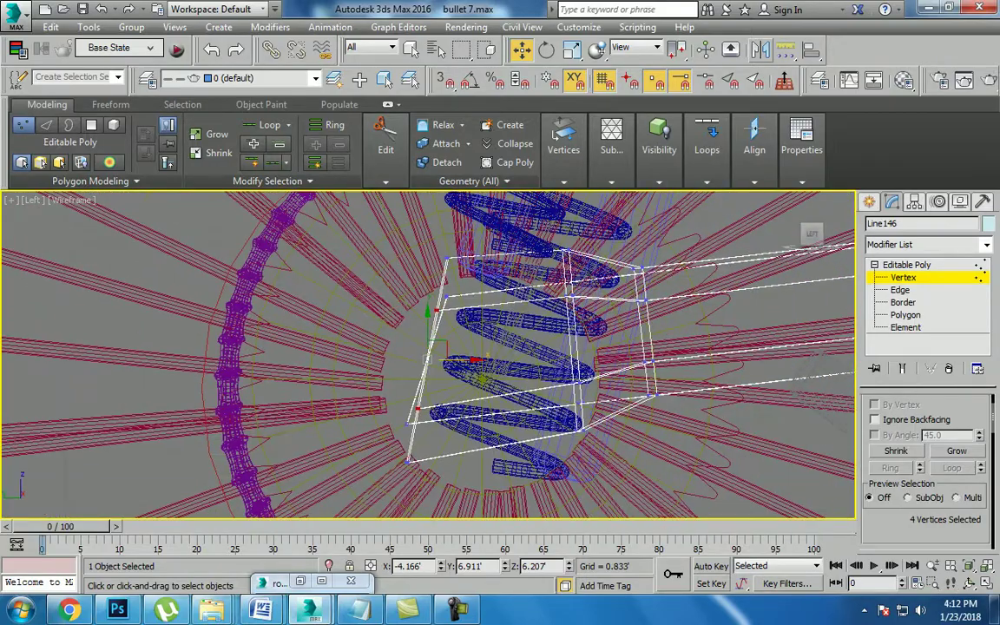
drag(439, 310, 480, 311)
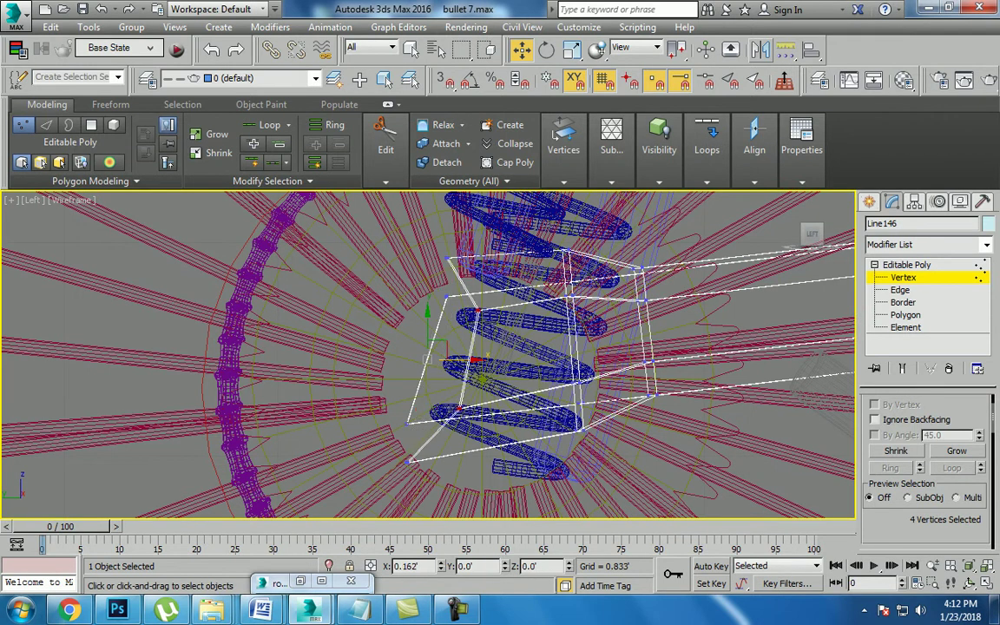
key(alt+w)
right_click(643, 434)
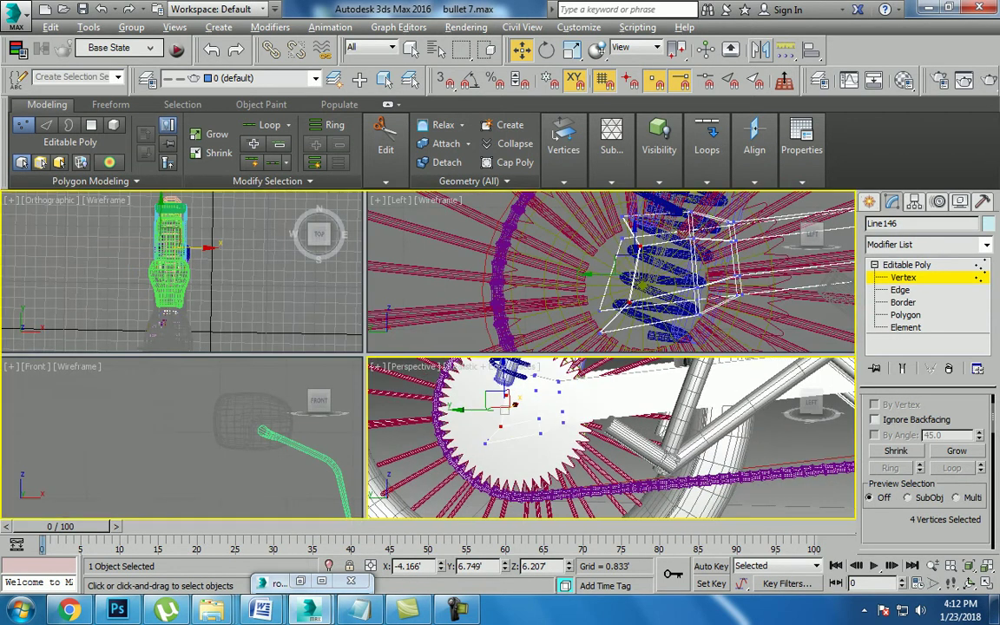
key(alt+w)
alt+middle_drag(434, 347, 451, 338)
mouse_move(425, 347)
alt+middle_down()
mouse_move(538, 389)
mouse_move(438, 357)
mouse_move(494, 368)
alt+middle_up()
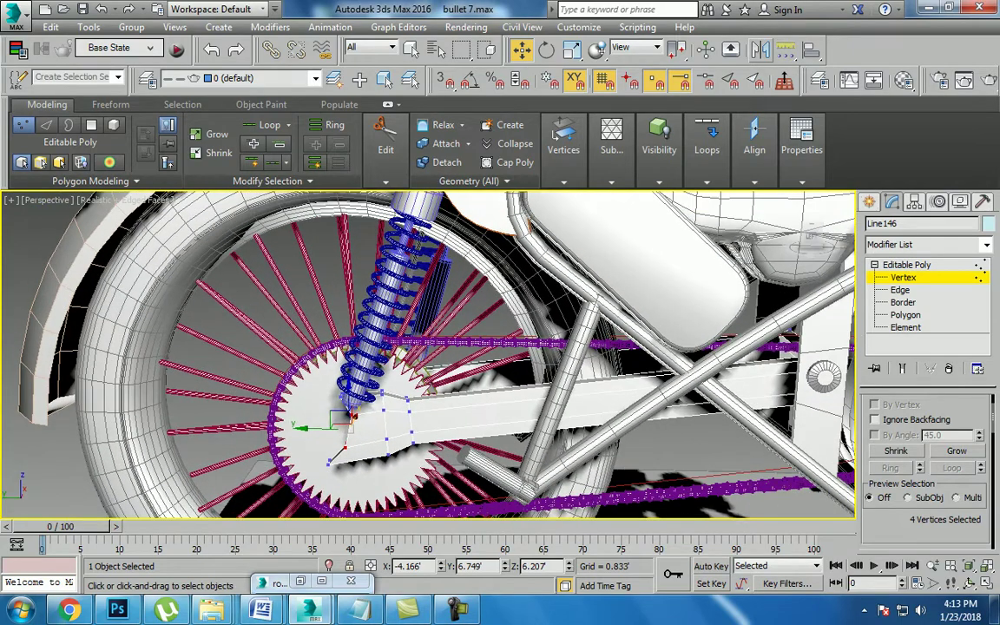
click(299, 581)
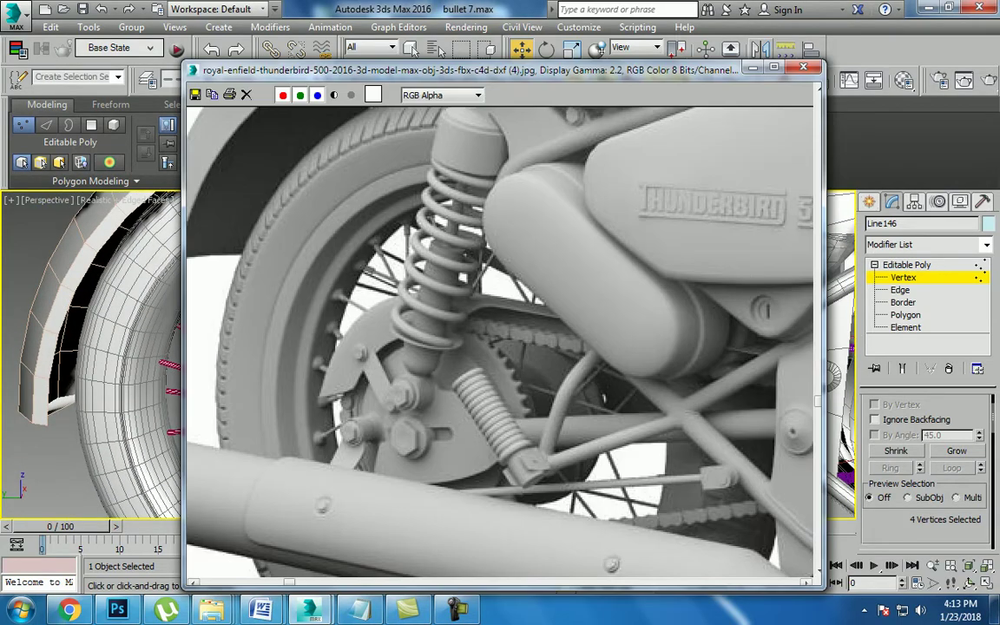
click(753, 67)
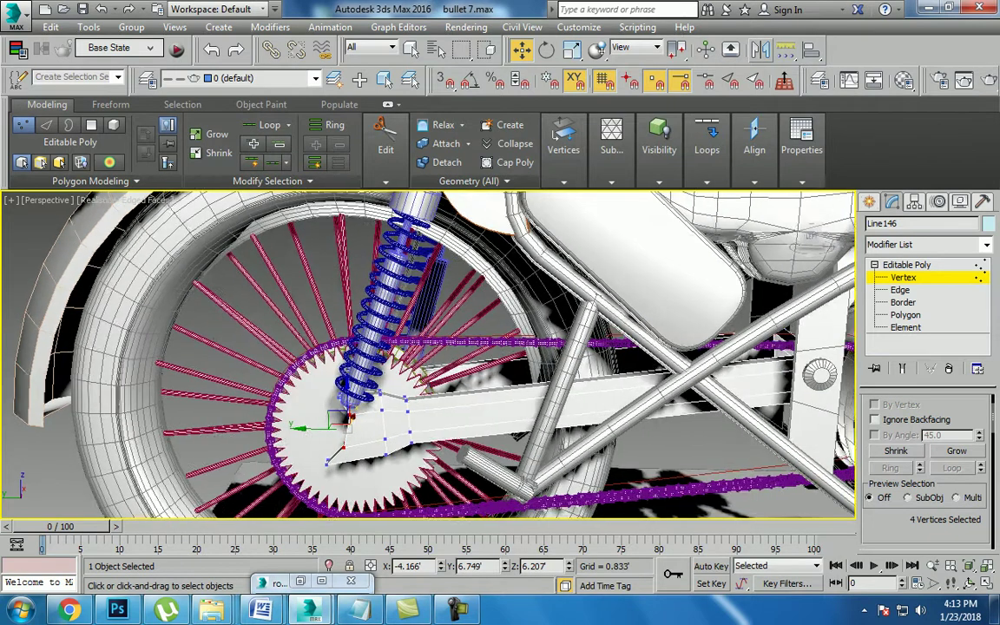
scroll(533, 267, up, 3)
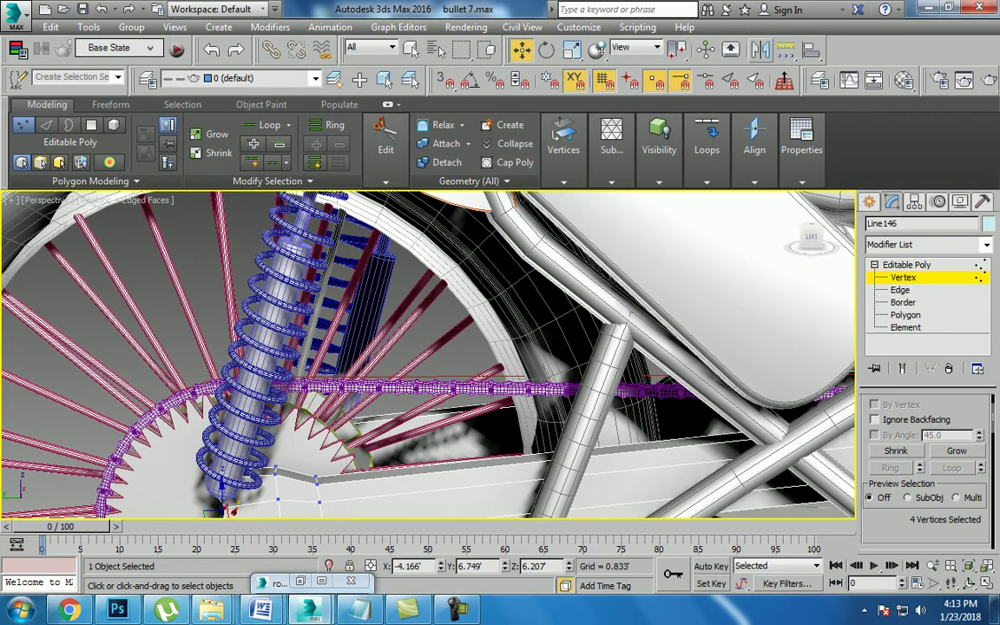
scroll(347, 364, down, 1)
scroll(347, 364, down, 4)
scroll(347, 364, up, 4)
scroll(347, 365, up, 2)
scroll(287, 347, up, 2)
scroll(286, 347, up, 1)
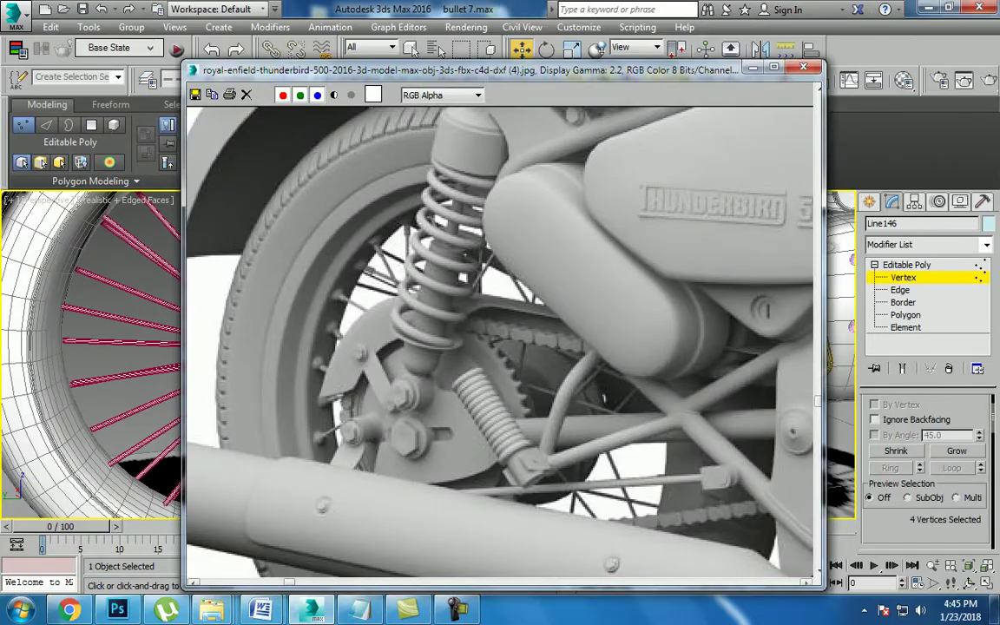
Step: Put the reference photo away and orbit around the gear and crank to inspect them
click(752, 67)
scroll(286, 347, up, 3)
alt+middle_drag(425, 356, 503, 408)
scroll(286, 348, up, 2)
scroll(287, 347, up, 3)
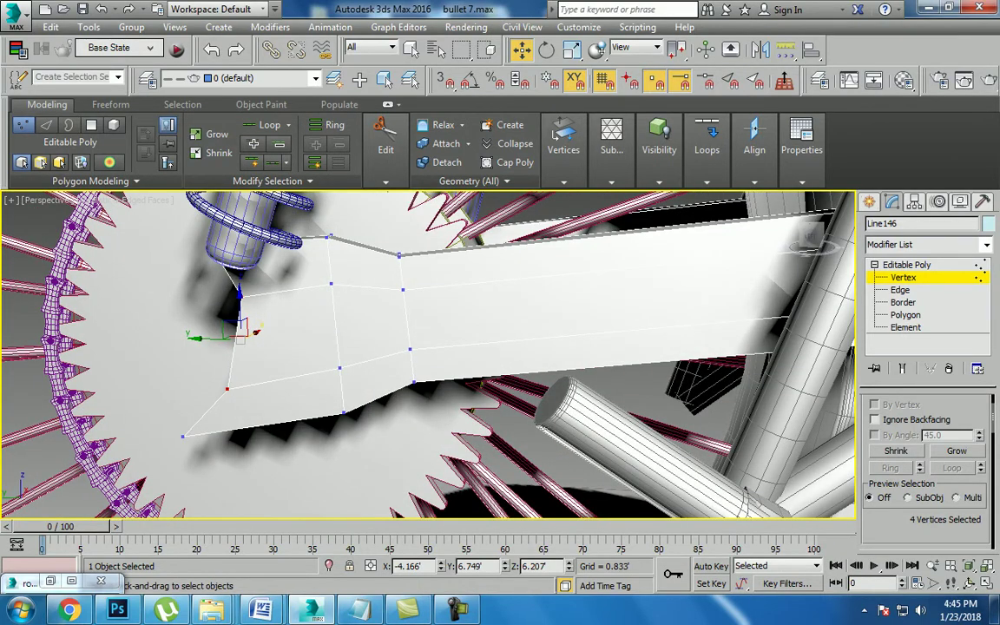
scroll(425, 356, up, 3)
alt+middle_drag(425, 356, 504, 391)
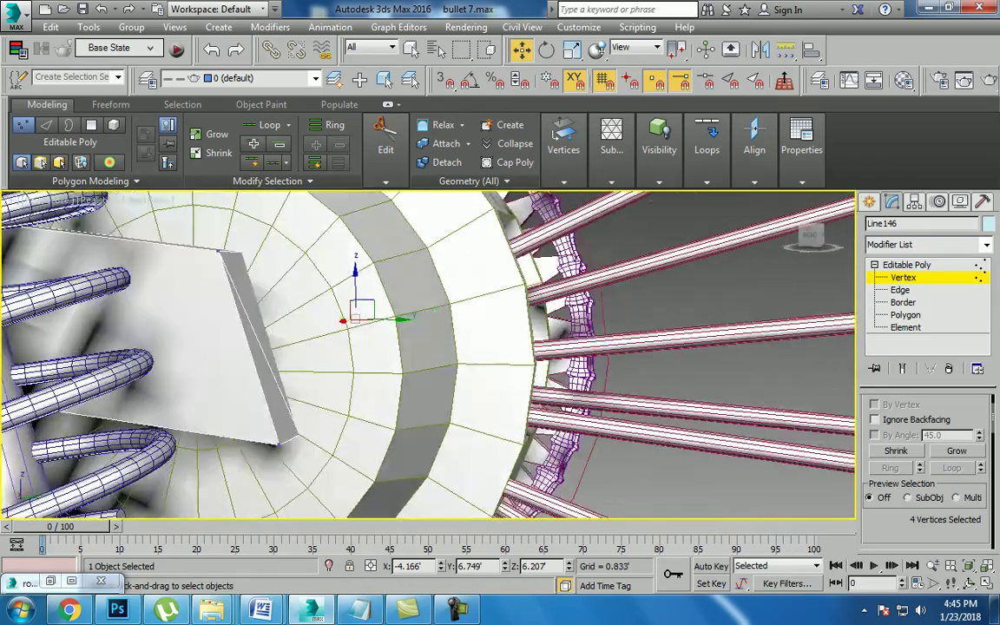
scroll(425, 356, down, 3)
mouse_move(425, 356)
alt+middle_down()
mouse_move(478, 381)
mouse_move(460, 356)
mouse_move(486, 364)
alt+middle_up()
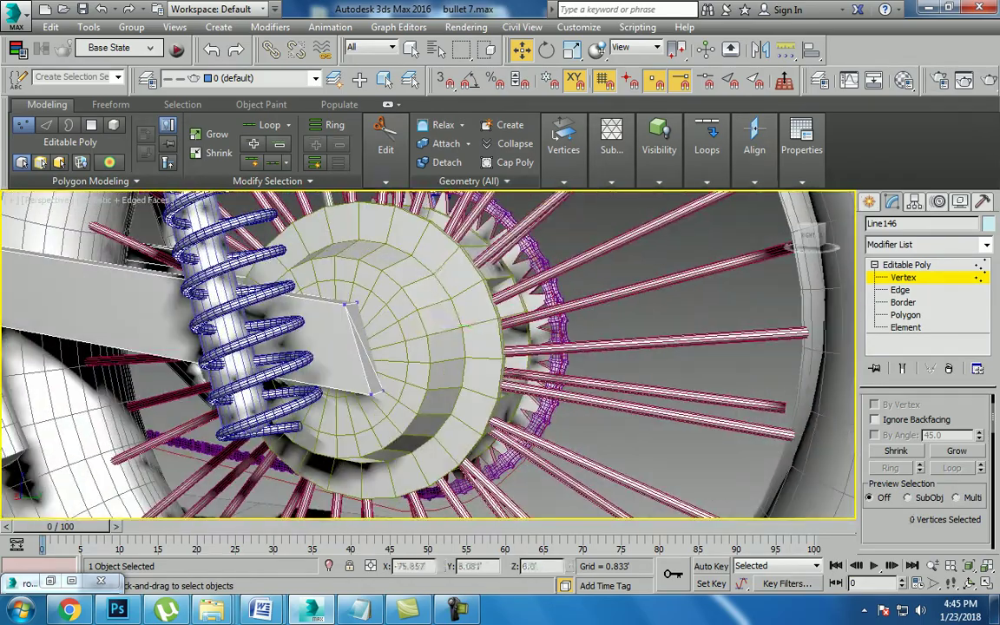
Step: Clear the edge selection and show the whole bike enlarged in Expert Mode without edged faces
key(2)
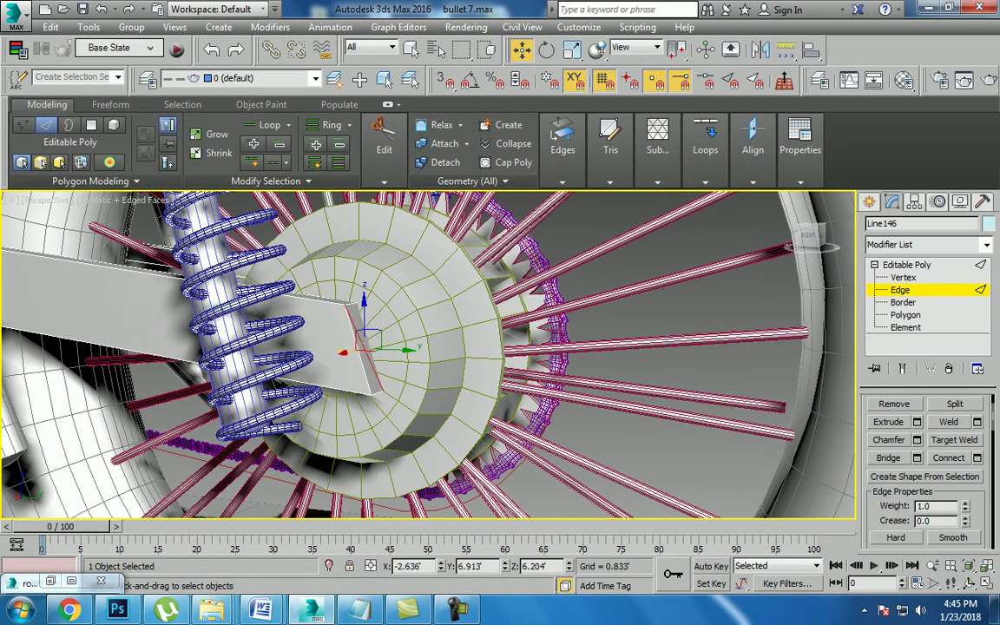
click(23, 312)
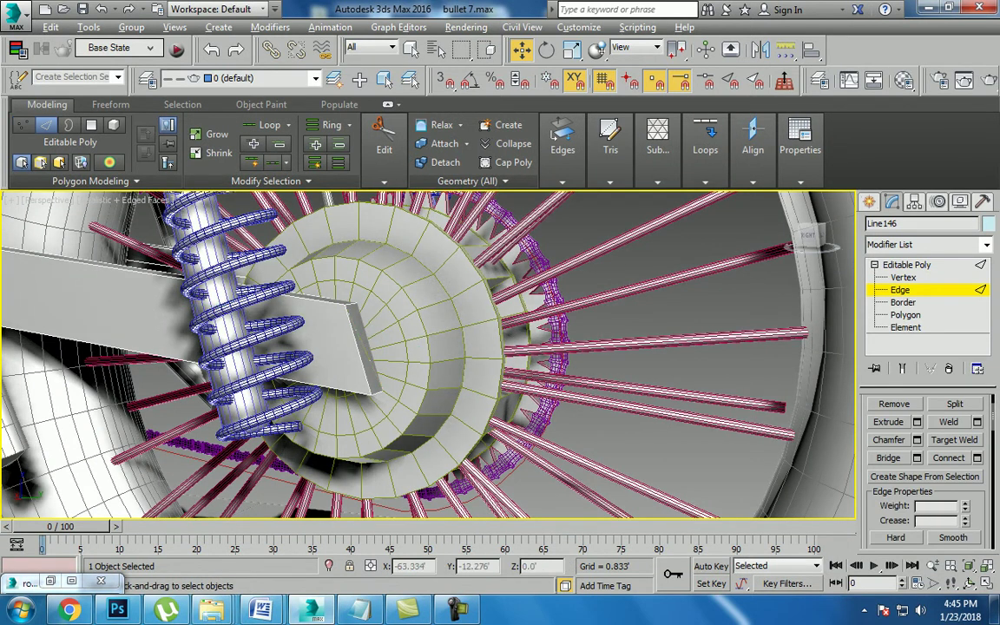
scroll(425, 347, down, 10)
alt+middle_drag(426, 348, 495, 348)
scroll(426, 348, up, 3)
scroll(426, 347, down, 1)
key(ctrl+x)
key(F4)
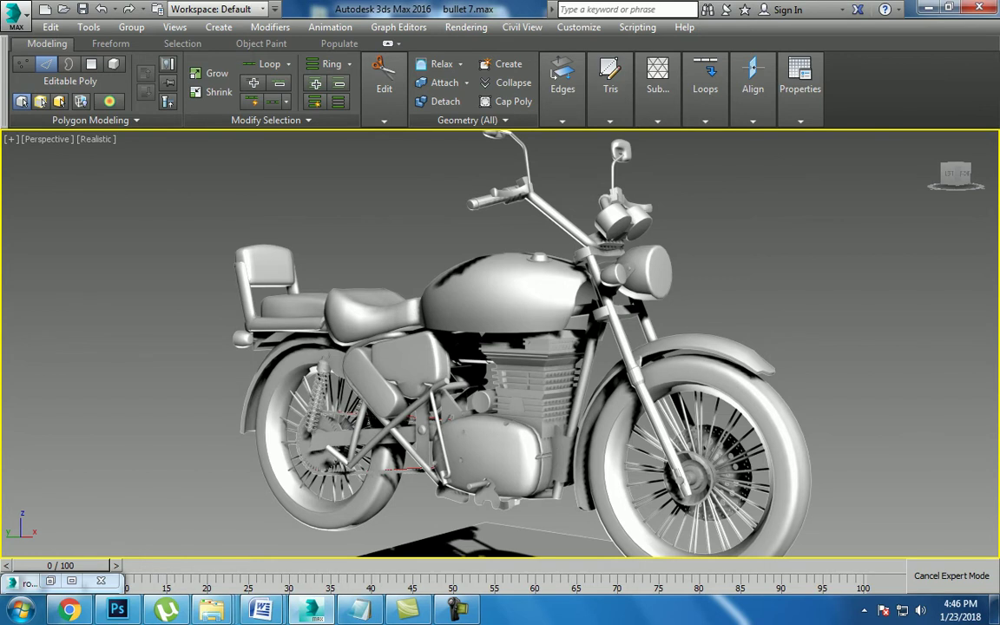
Step: Turn edged faces back on so wireframe edges overlay the realistic shading of the rear shock
key(alt)
key(F4)
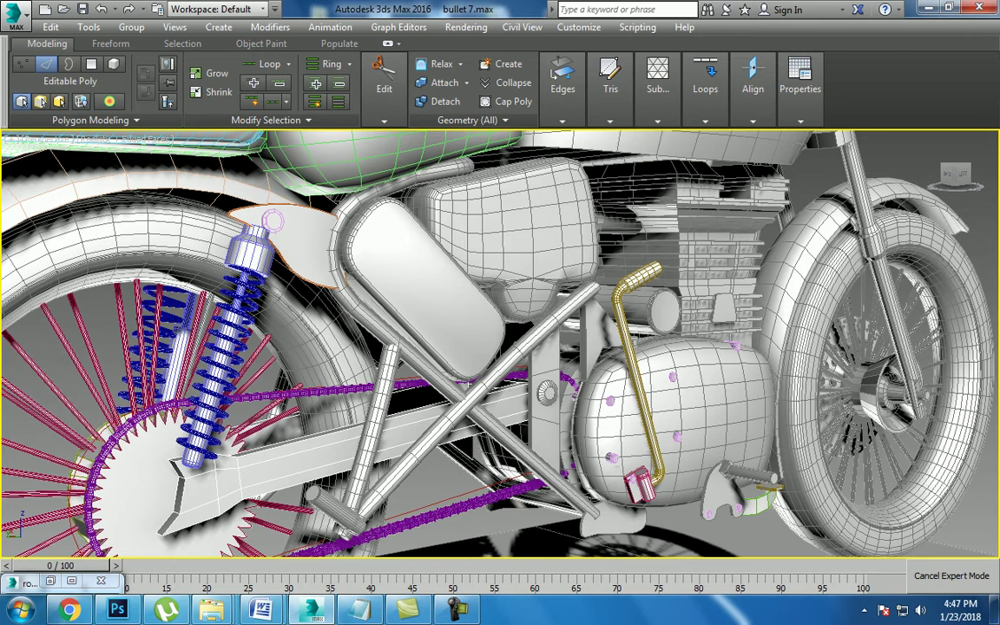
Step: Restore the full interface around the rear hub and briefly try inserting edge loops
mouse_move(500, 342)
alt+middle_down()
mouse_move(555, 343)
mouse_move(452, 347)
alt+middle_up()
scroll(500, 342, up, 5)
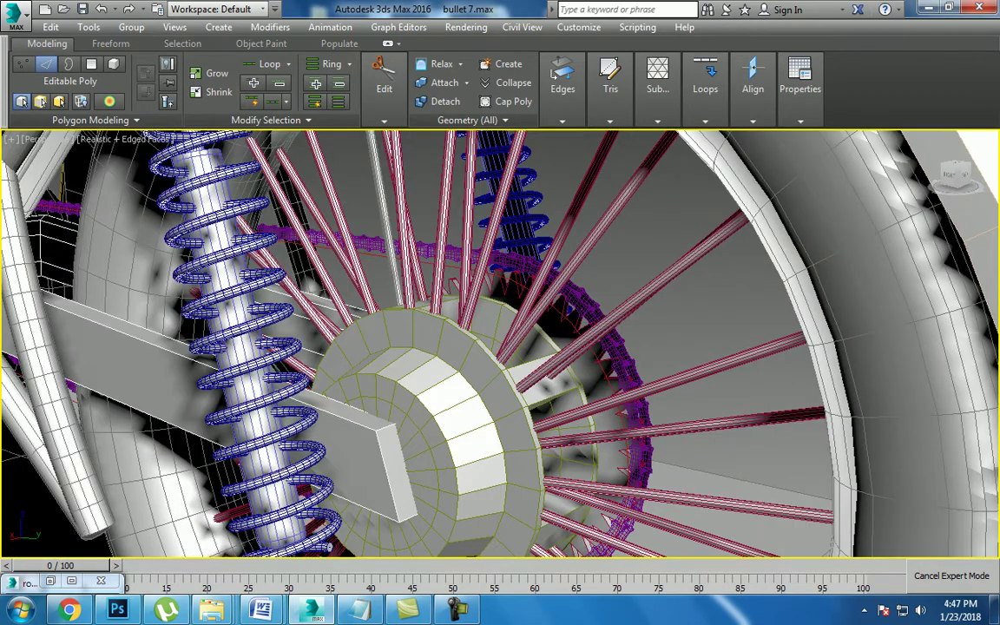
key(ctrl+x)
click(907, 264)
click(561, 124)
mouse_move(365, 408)
alt+middle_down()
mouse_move(301, 408)
mouse_move(295, 390)
alt+middle_up()
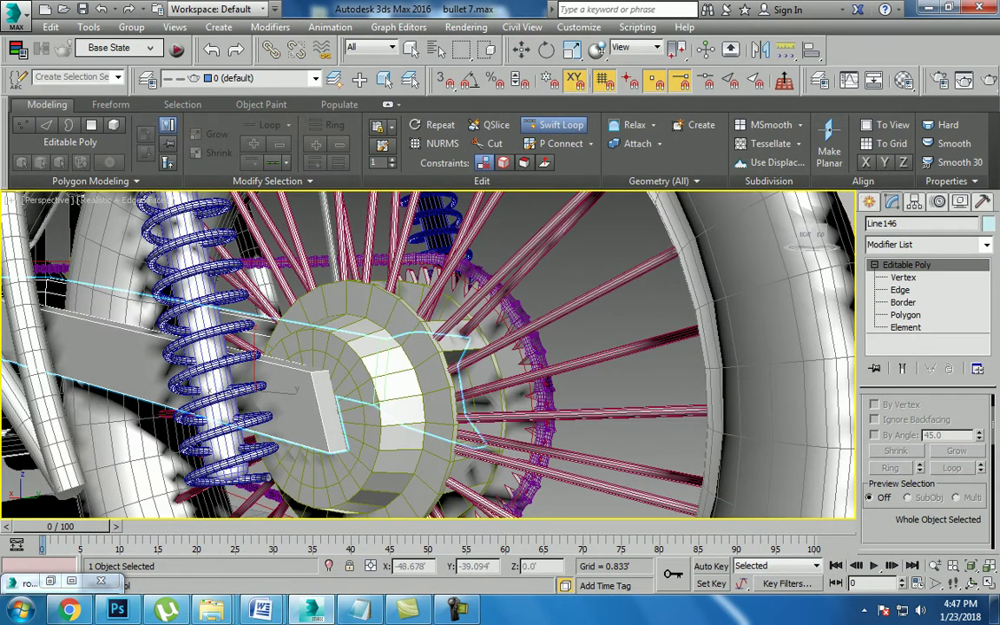
key(w)
Step: Connect two new edges across the swingarm end edge with Slide set to 0
key(2)
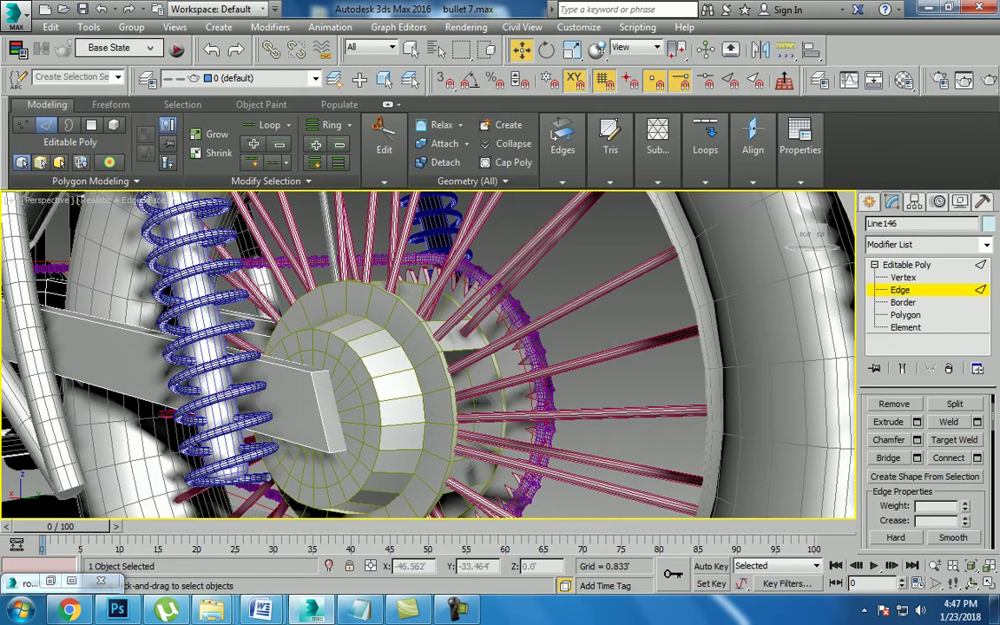
click(320, 398)
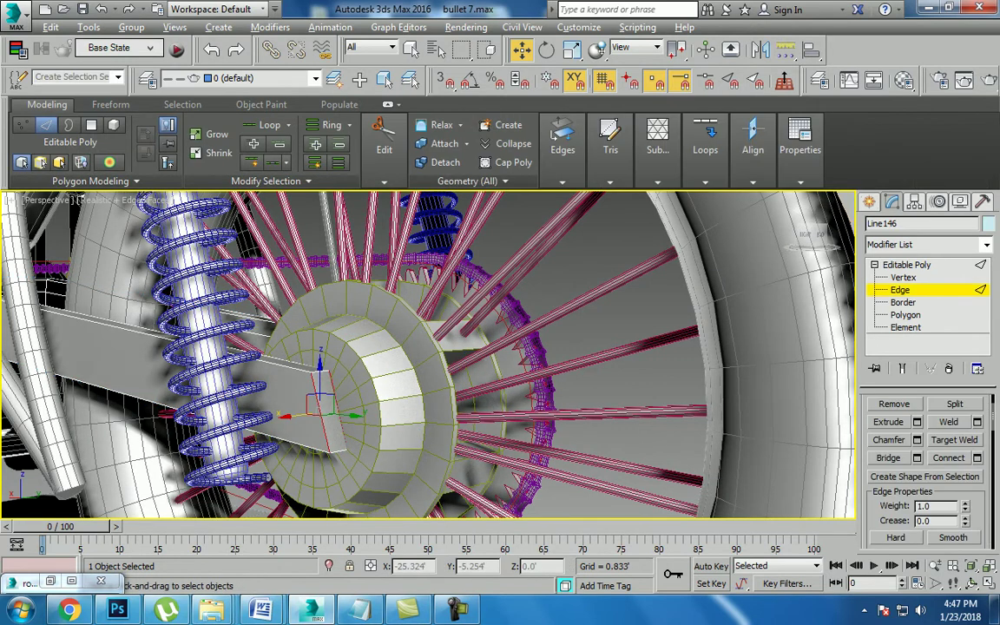
click(976, 457)
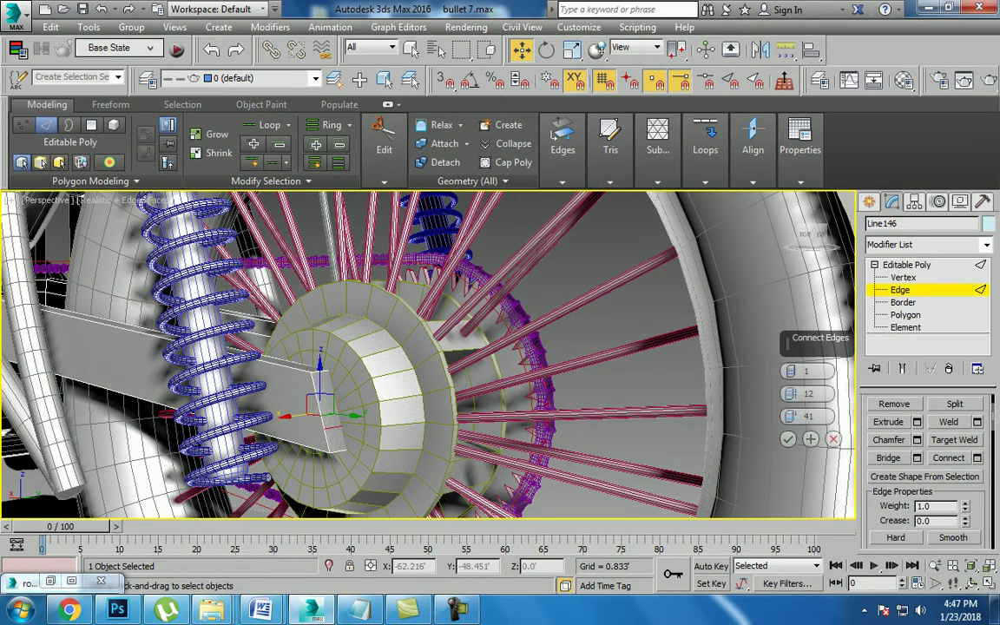
click(790, 367)
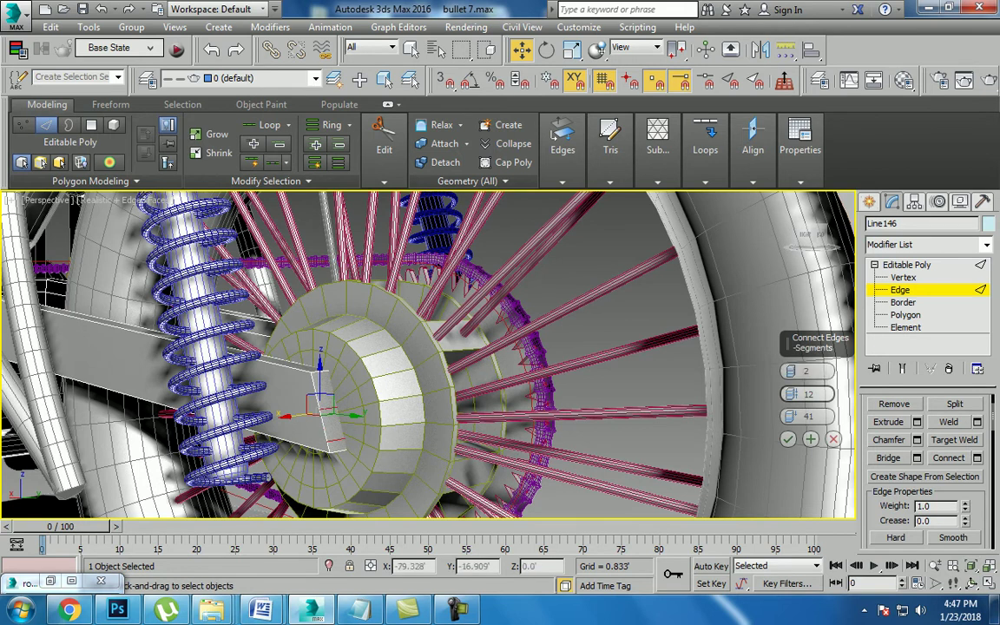
double_click(808, 417)
text(0)
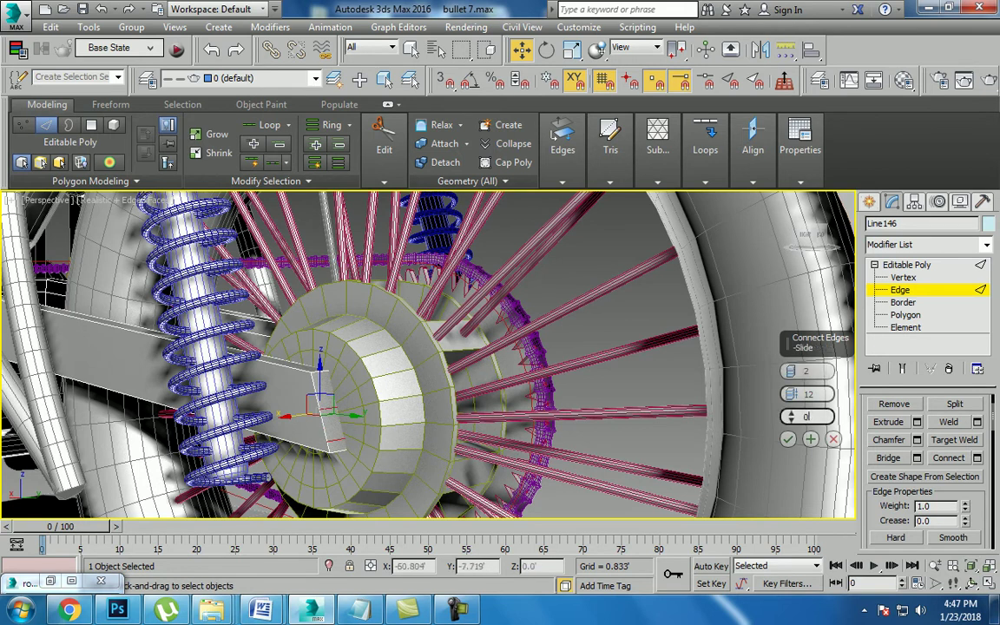
key(Return)
Step: Isolate the Line146 swingarm piece with Alt+Q, hiding the rest of the motorcycle
mouse_move(425, 347)
alt+middle_down()
mouse_move(469, 356)
mouse_move(408, 339)
mouse_move(460, 356)
mouse_move(564, 347)
mouse_move(512, 373)
alt+middle_up()
key(alt+q)
scroll(425, 348, down, 3)
scroll(425, 347, down, 3)
Step: Select the long upper and lower edges on the arm's front face
scroll(493, 377, up, 3)
right_click(493, 377)
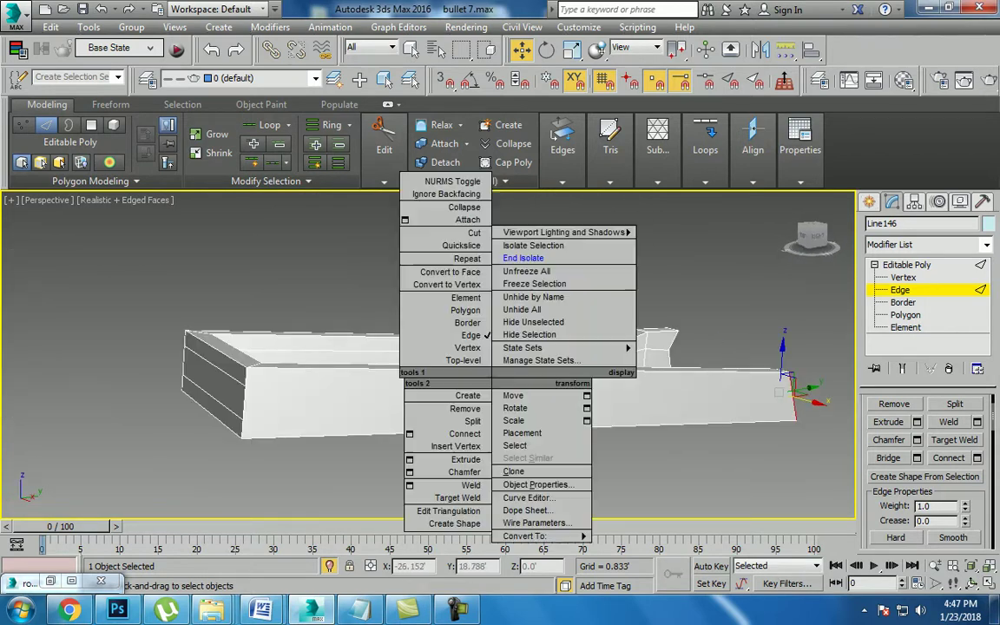
key(Escape)
right_click(477, 378)
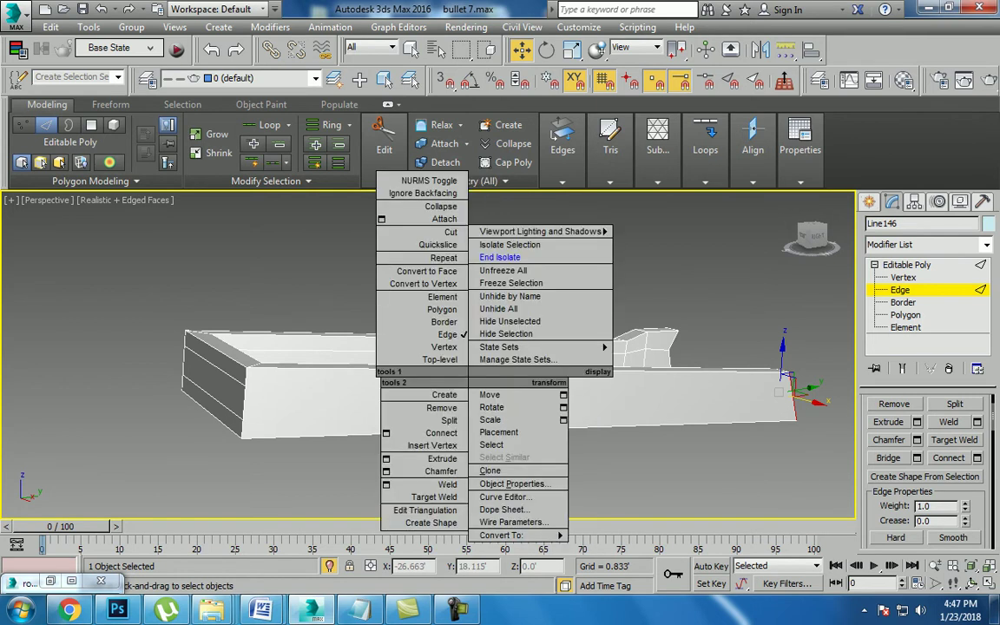
key(Escape)
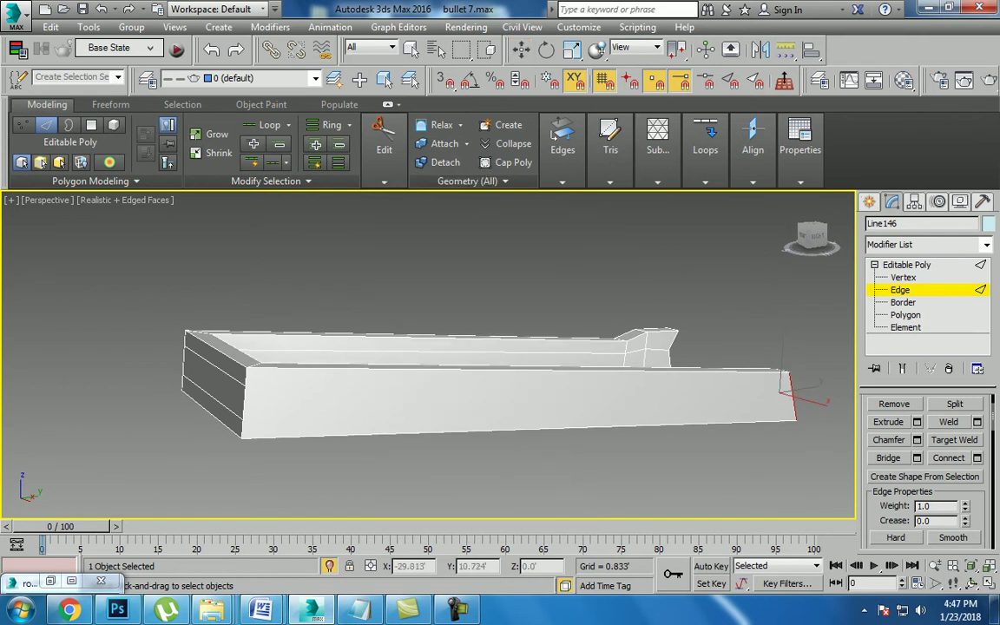
click(521, 386)
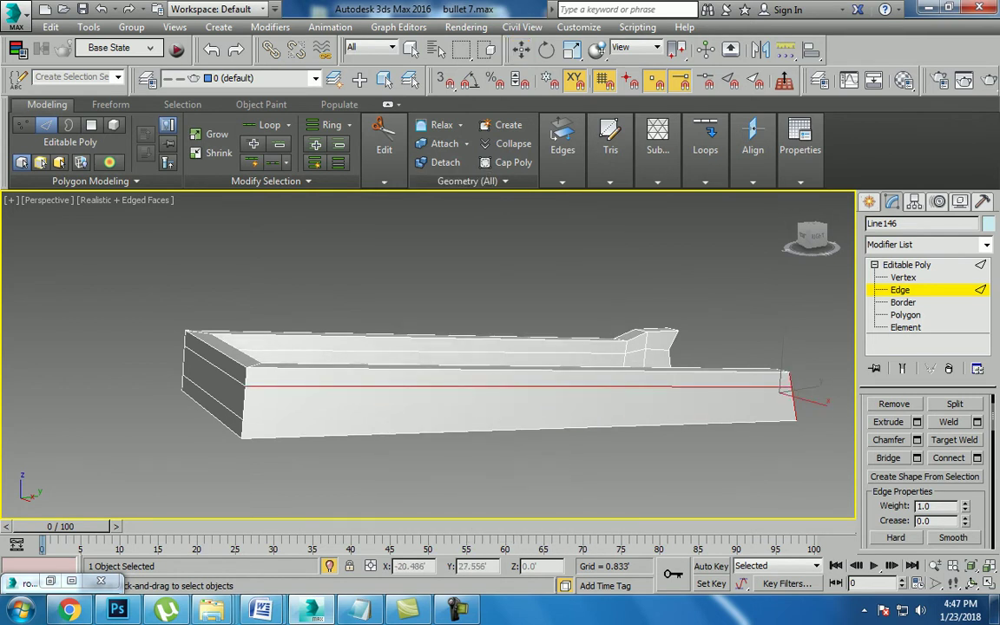
ctrl+click(521, 414)
key(w)
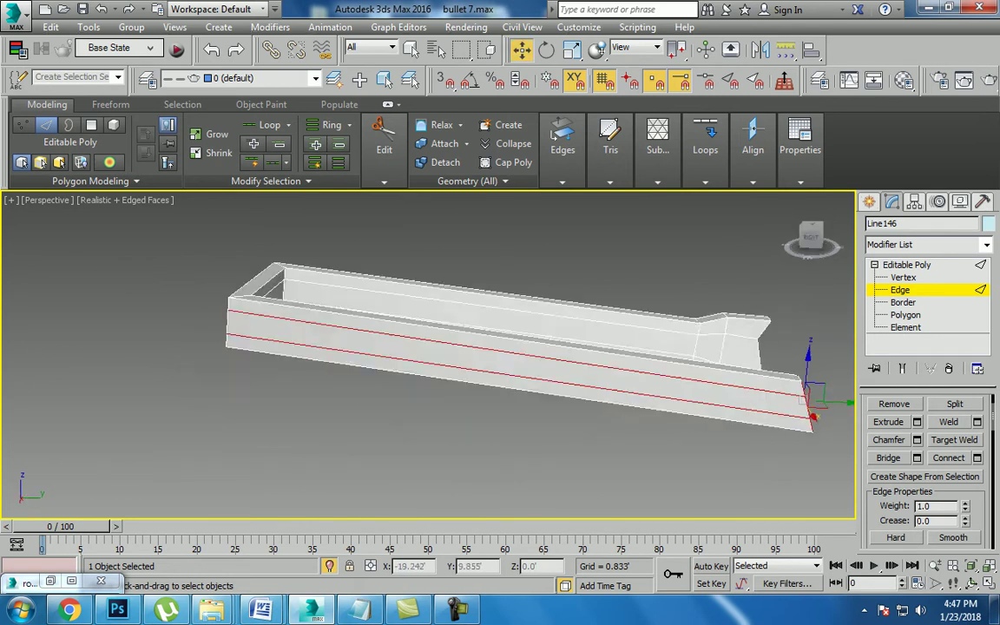
alt+middle_drag(521, 382, 426, 434)
Step: Chamfer the arm's long top edge into two parallel edges
ctrl+click(521, 376)
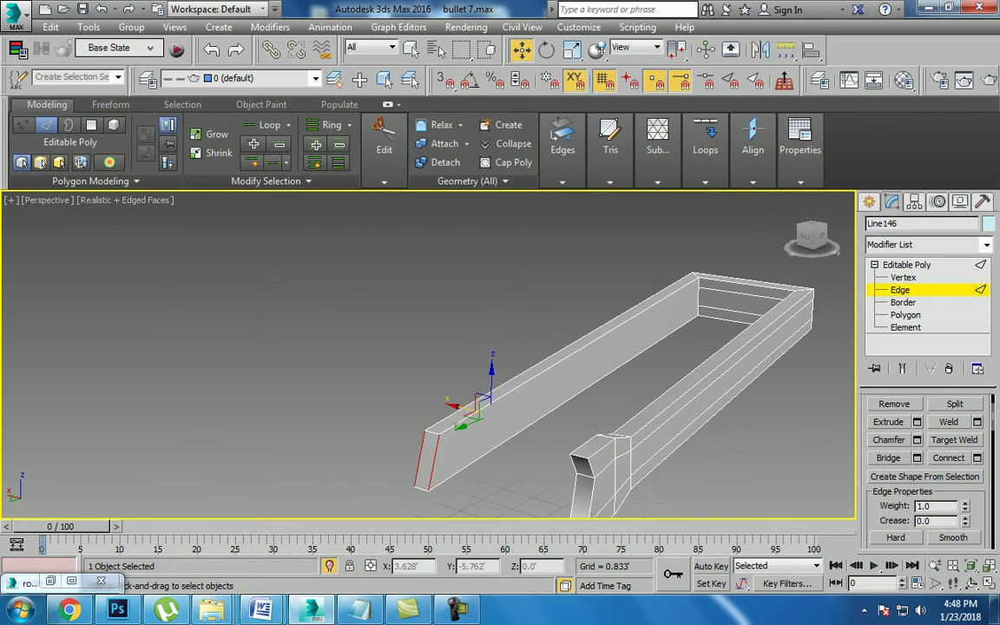
right_click(468, 412)
click(480, 513)
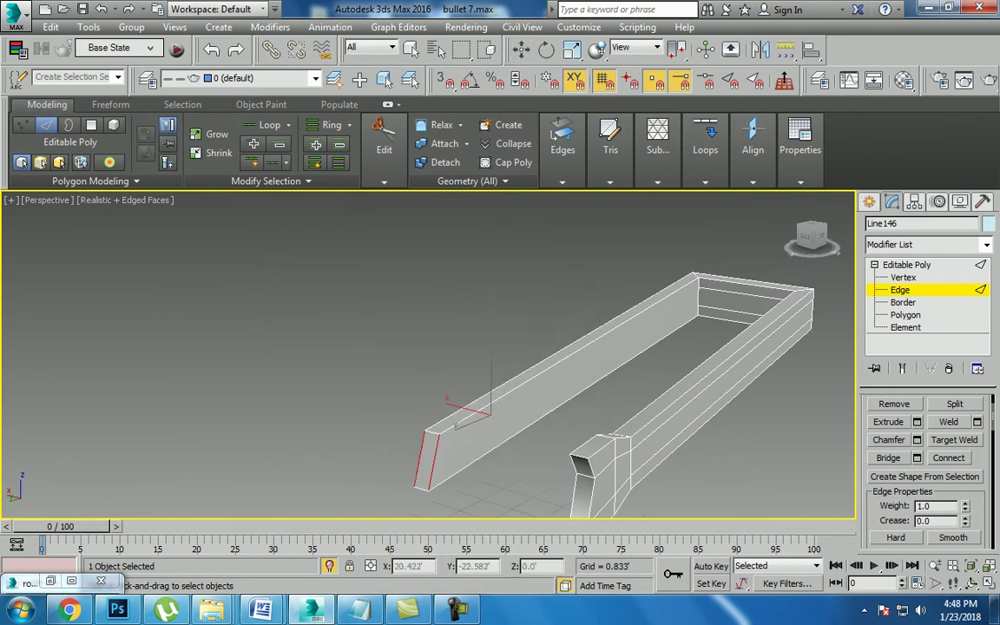
key(F3)
key(F3)
ctrl+click(521, 393)
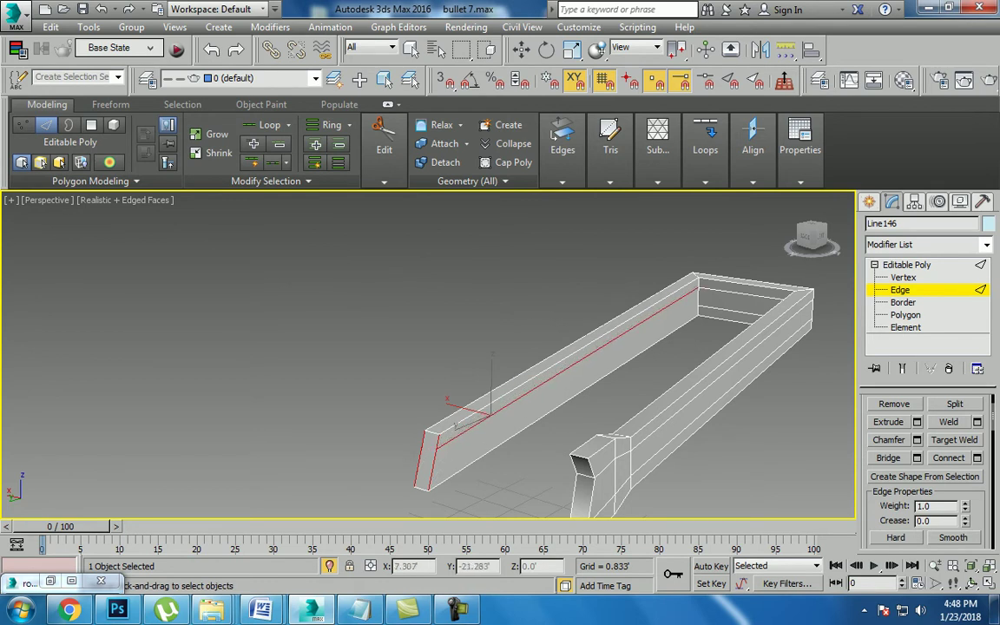
drag(486, 407, 521, 386)
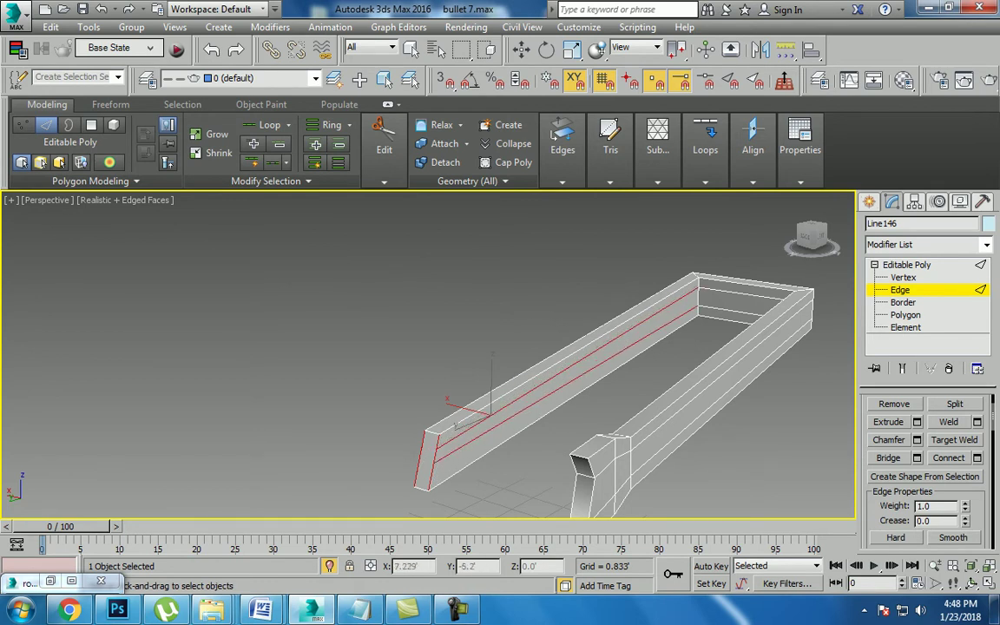
Step: Adjust the edge selection near the arm's end in wireframe, then return to edged shading
key(w)
alt+middle_drag(456, 422, 344, 351)
key(F3)
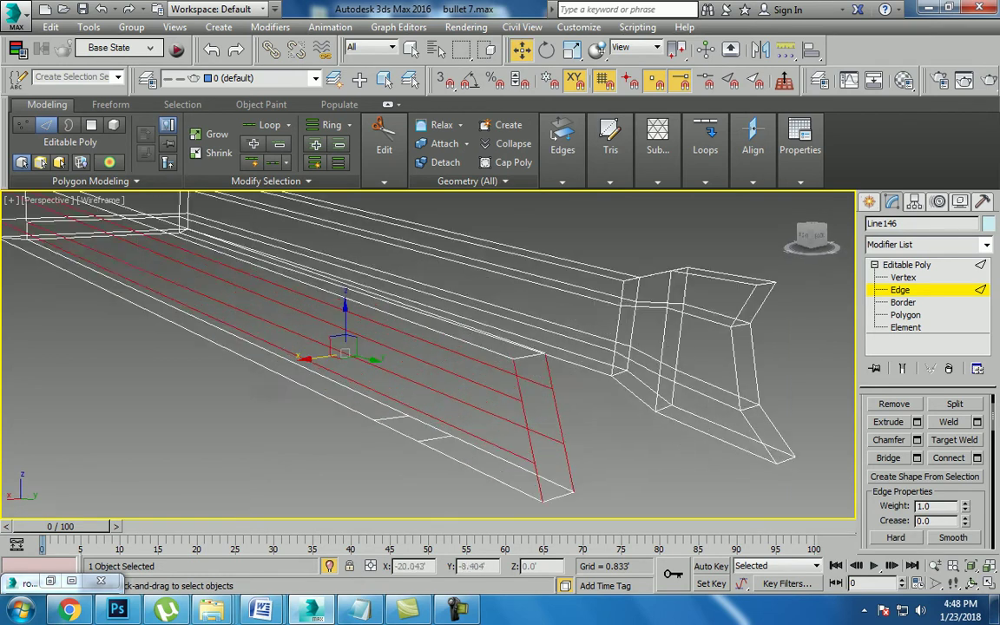
right_click(529, 379)
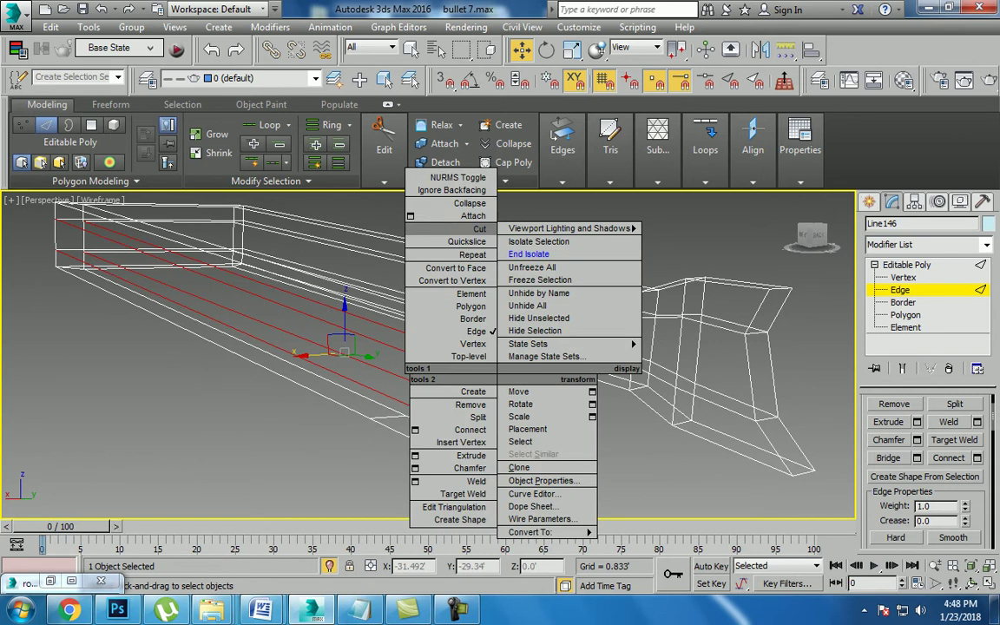
click(547, 446)
ctrl+click(513, 373)
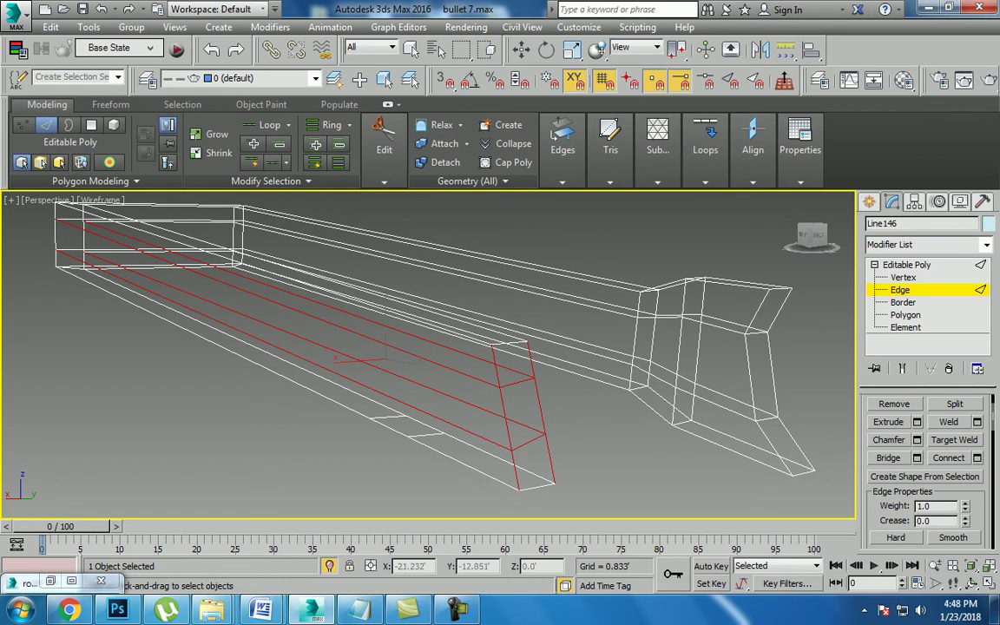
key(F3)
key(w)
scroll(425, 348, up, 2)
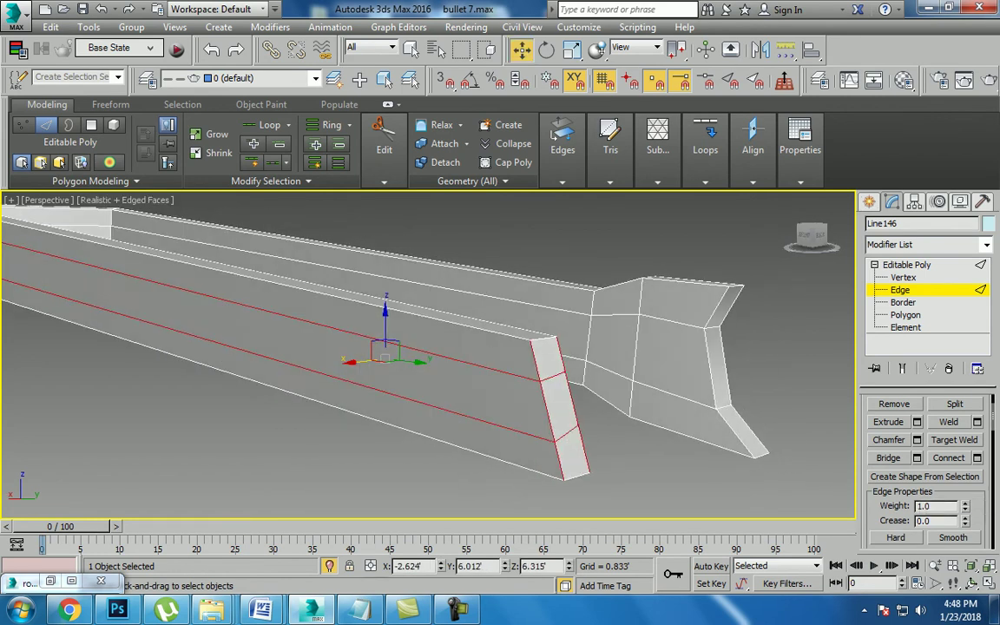
scroll(426, 347, down, 2)
Step: In a maximized Left view, select the flared end's vertices and shift them right
key(alt+w)
right_click(486, 287)
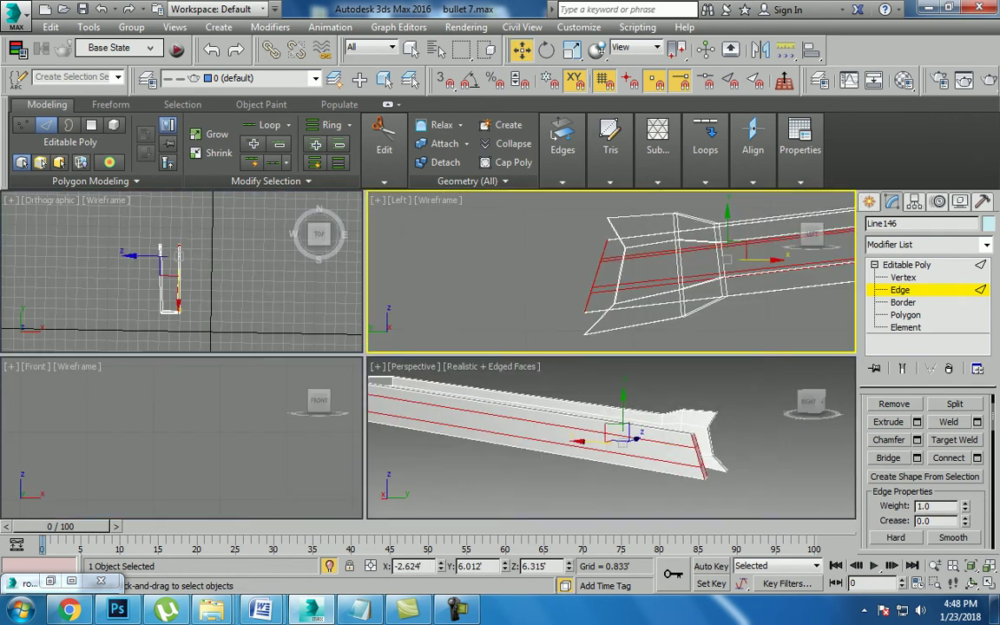
key(alt+w)
key(1)
drag(381, 323, 482, 405)
drag(431, 356, 475, 364)
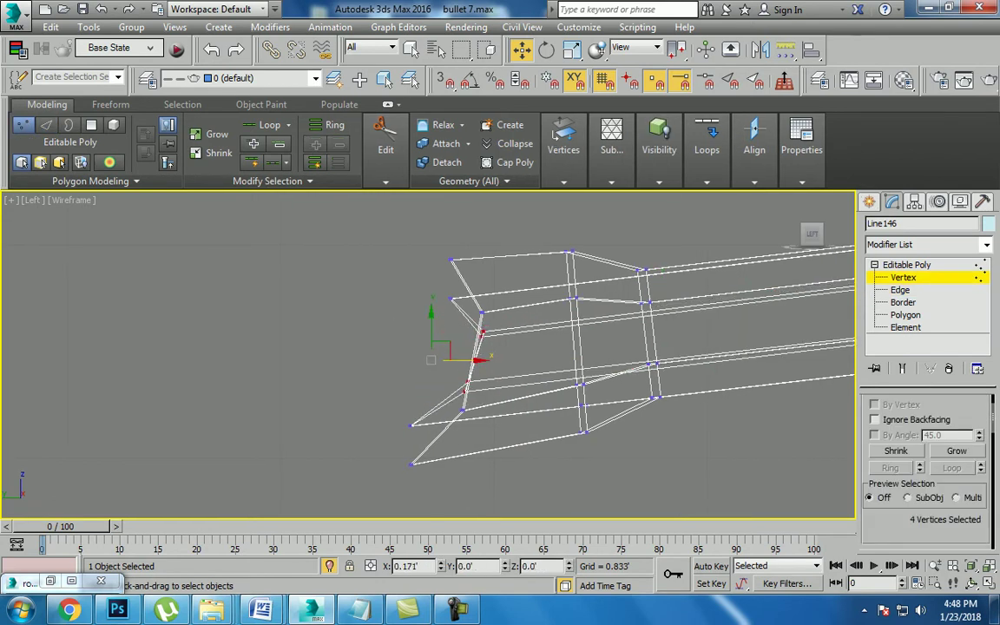
Step: Raise the flare's top vertices and lower its bottom-left vertex to angle the tab
click(450, 297)
drag(458, 289, 452, 249)
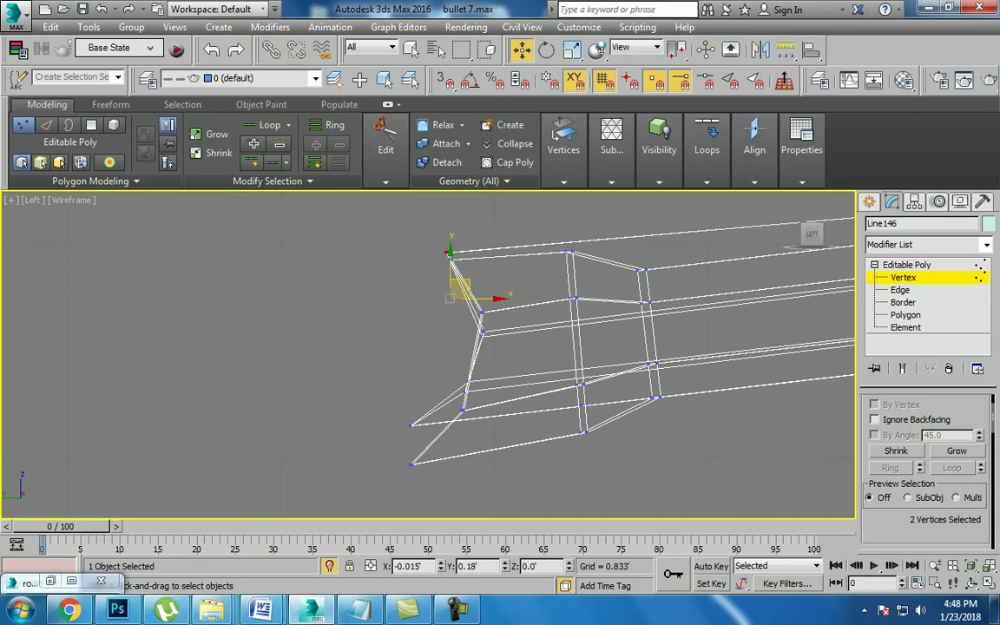
click(483, 330)
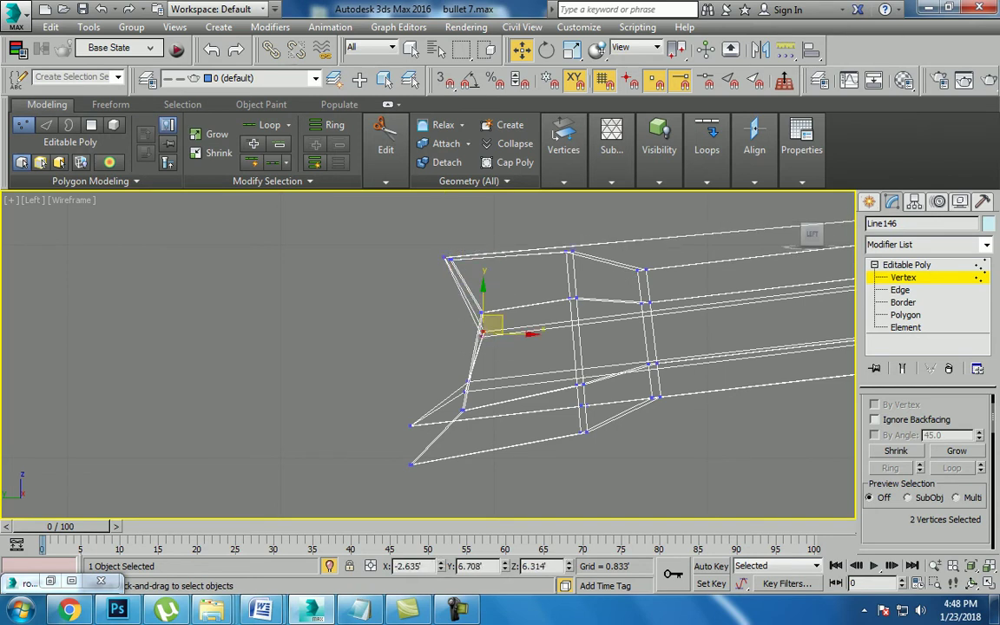
drag(492, 324, 492, 305)
mouse_move(389, 395)
mouse_down()
mouse_move(427, 436)
mouse_move(417, 460)
mouse_up()
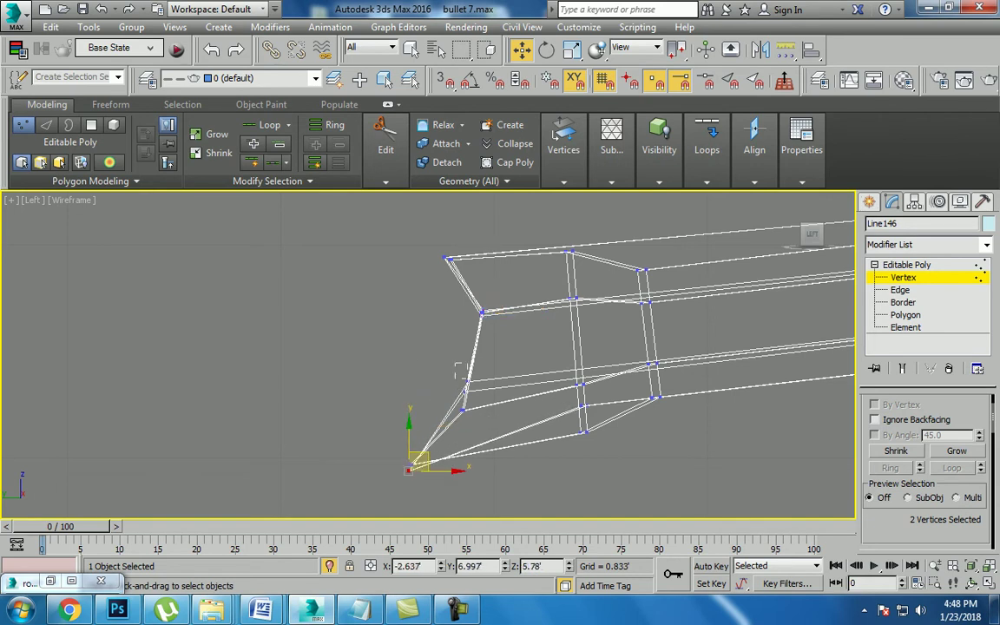
click(465, 382)
drag(465, 382, 466, 404)
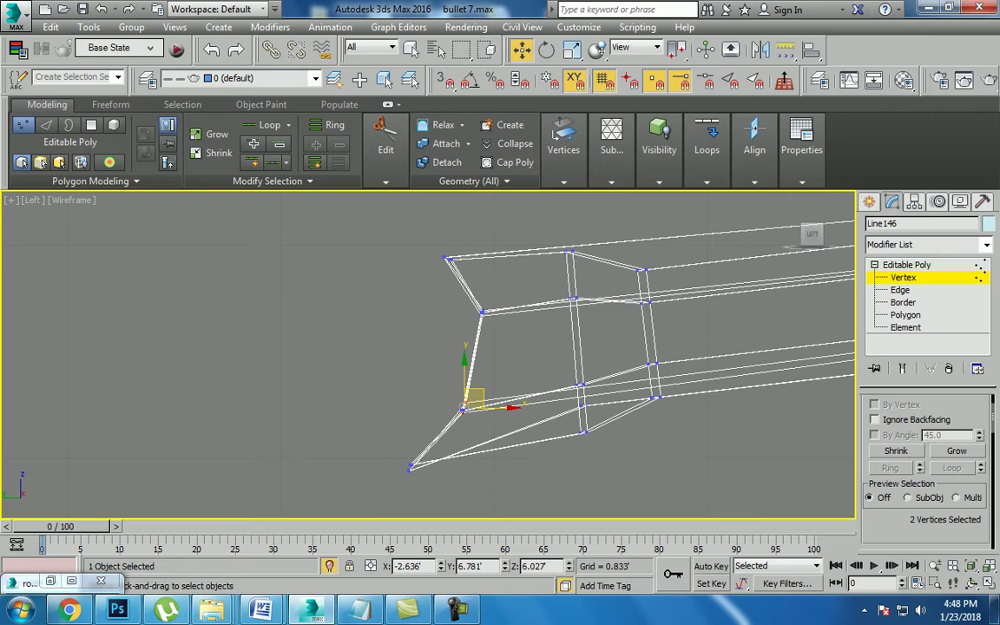
Step: Select the three lower-arm edges, try a one-edge Connect, then cancel it
key(2)
key(alt+w)
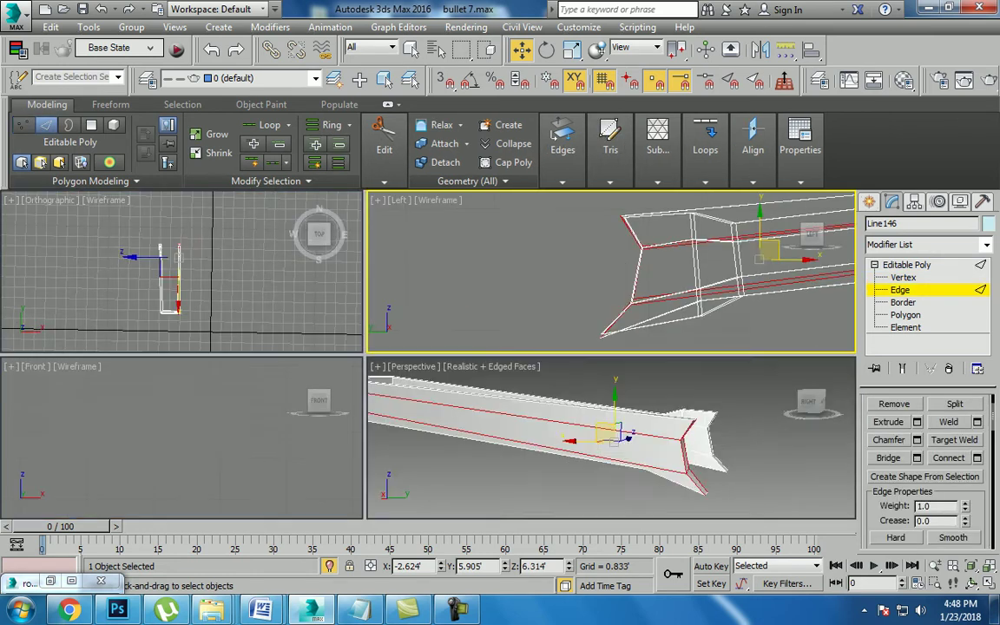
key(alt+w)
alt+middle_drag(434, 347, 400, 365)
drag(357, 301, 425, 469)
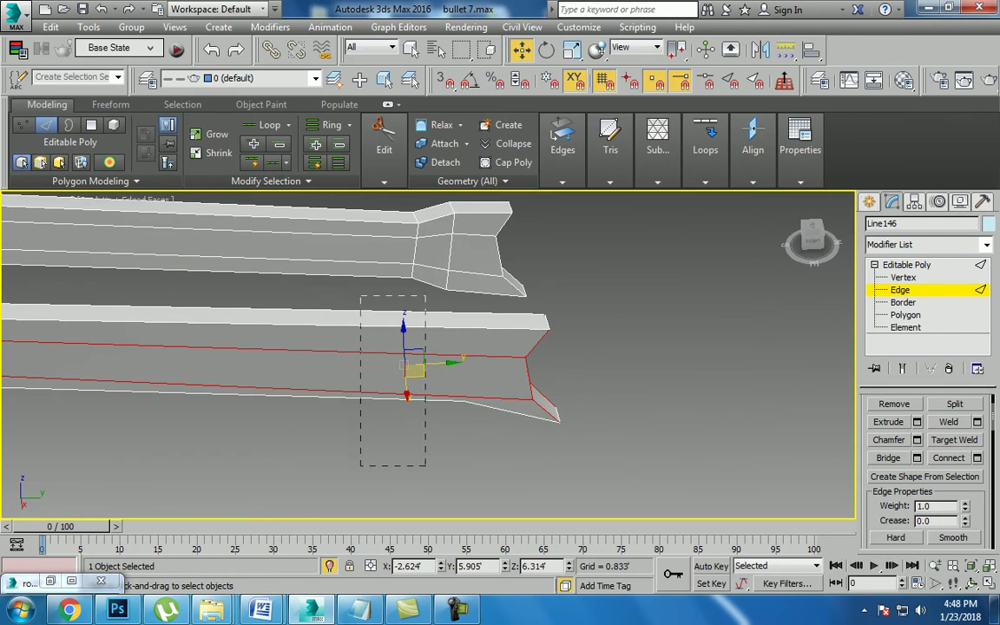
click(977, 458)
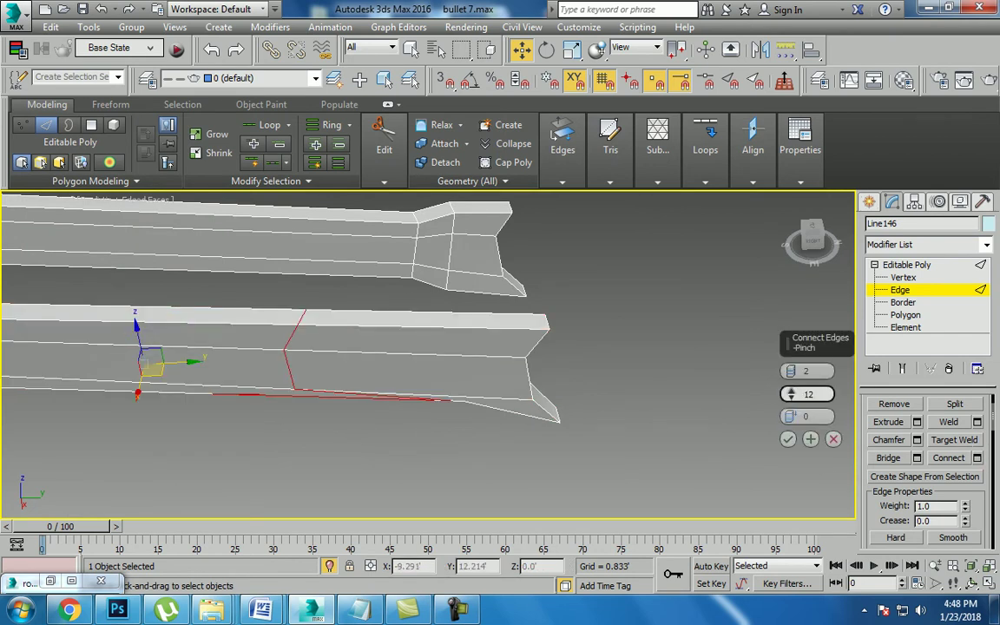
drag(792, 371, 791, 386)
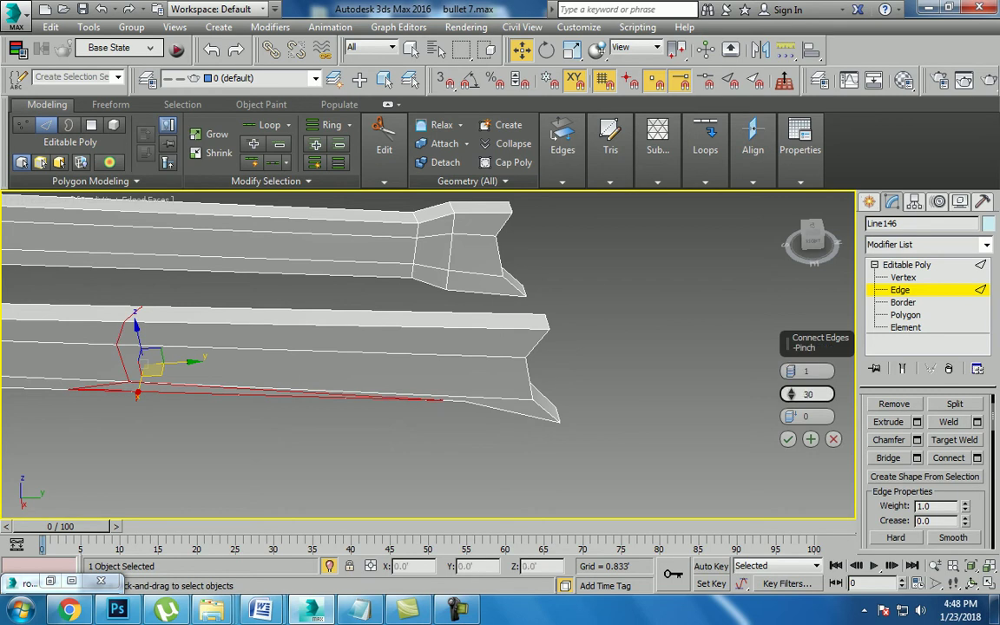
click(833, 438)
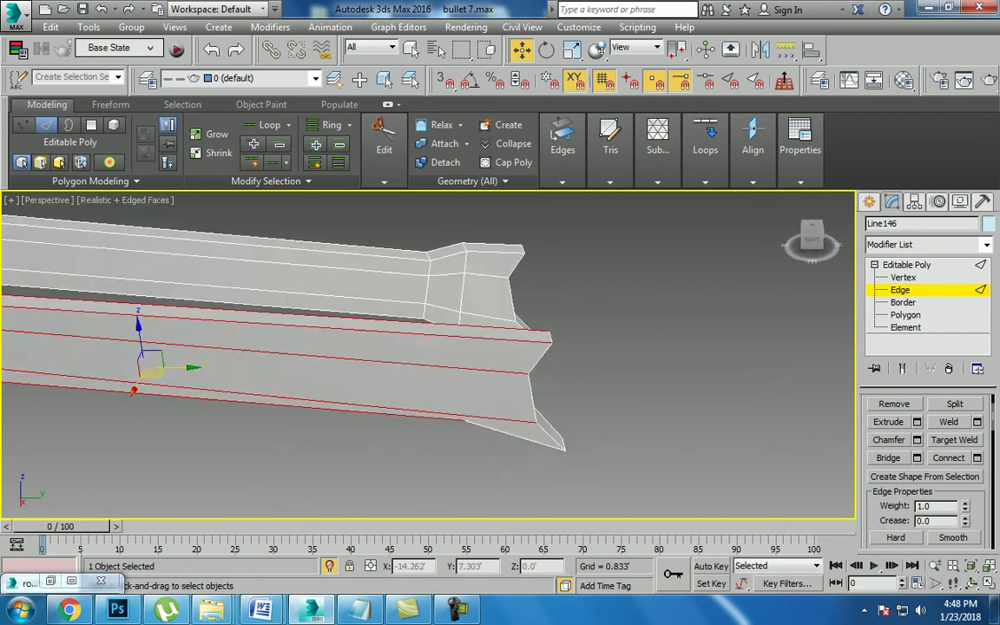
Step: Nudge the lower arm's front edge loop slightly to reshape its top face
alt+middle_drag(390, 347, 391, 382)
click(261, 361)
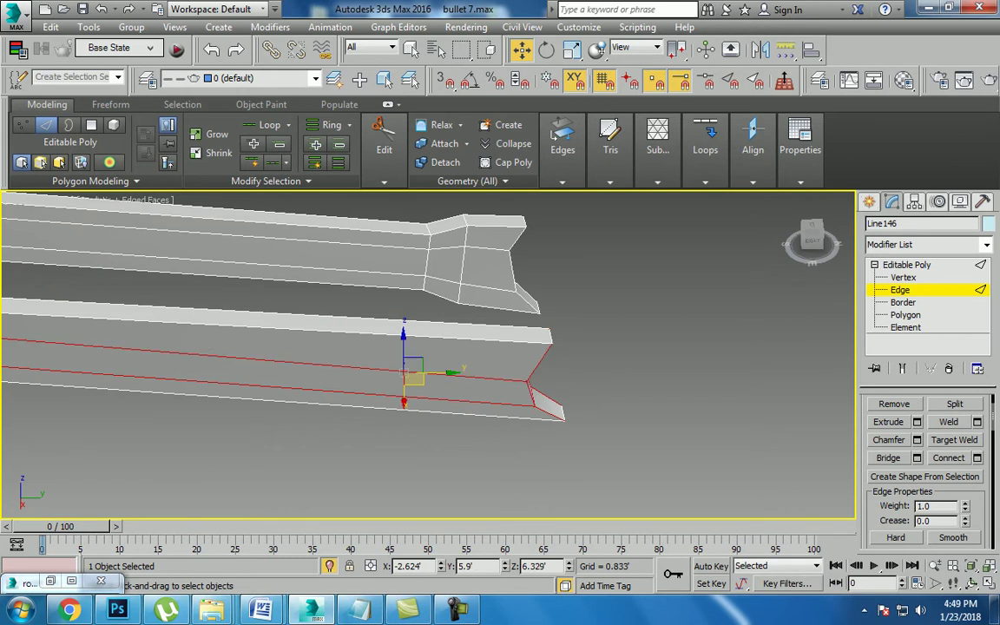
drag(412, 374, 430, 375)
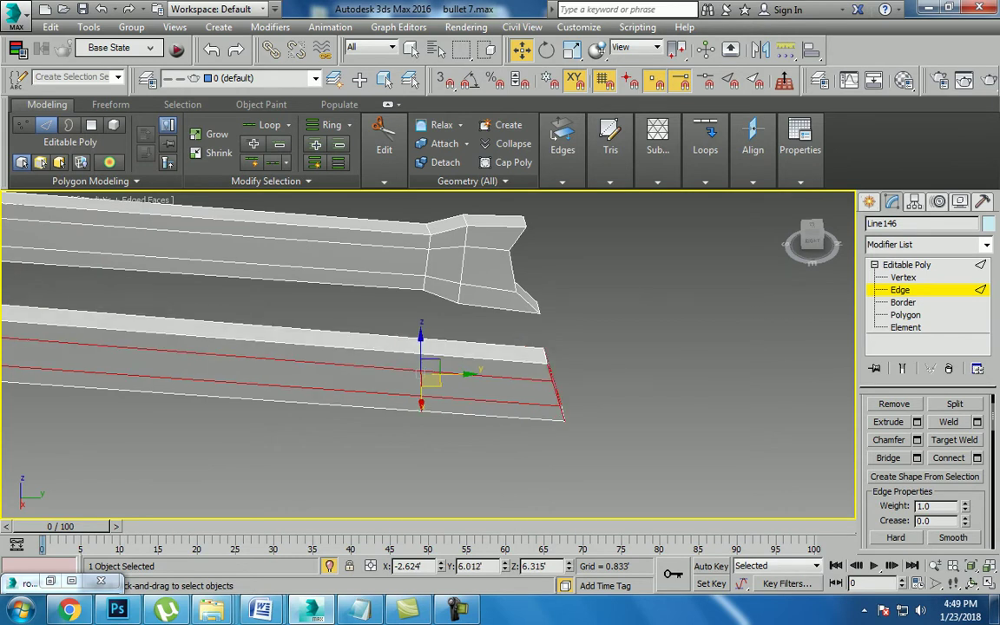
ctrl+click(117, 317)
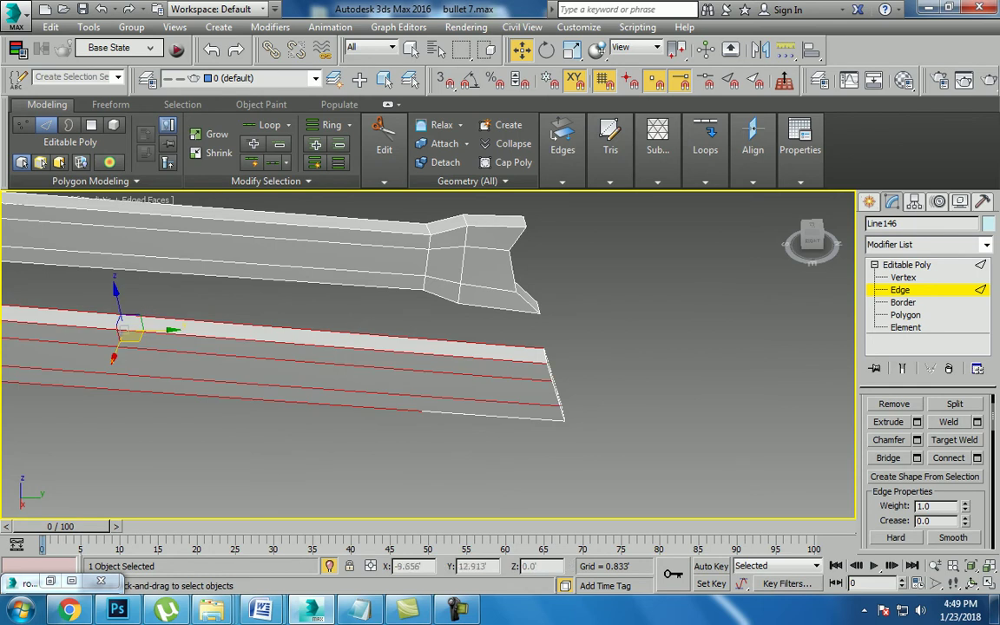
Step: Select then clear four lower-arm vertices, pick an edge further down the bar, and view the whole swingarm
alt+middle_drag(347, 391, 364, 417)
key(1)
drag(361, 410, 488, 453)
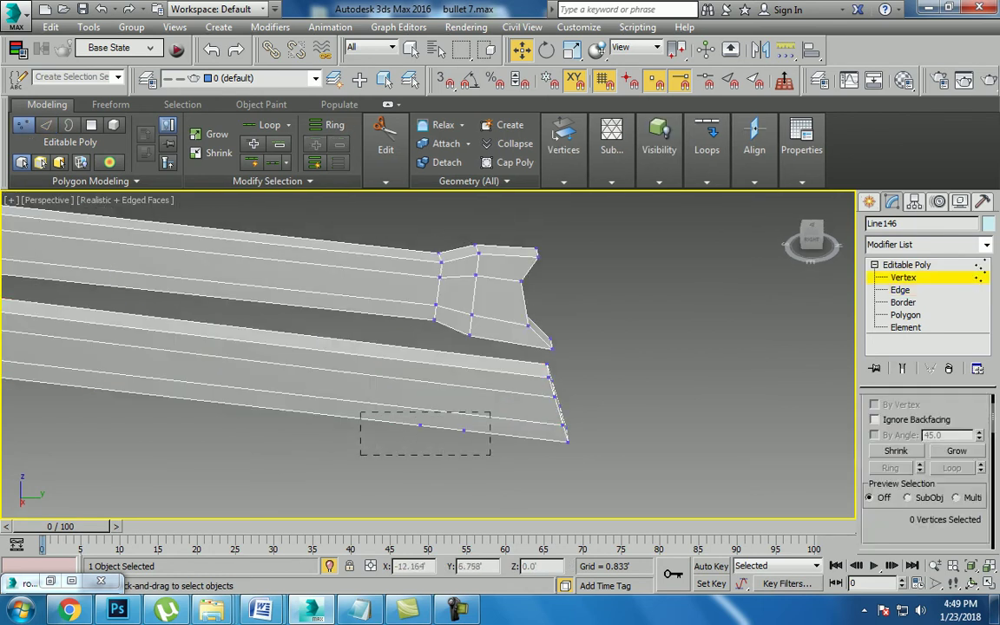
key(ctrl+d)
mouse_move(434, 408)
alt+middle_down()
mouse_move(443, 413)
mouse_move(429, 413)
alt+middle_up()
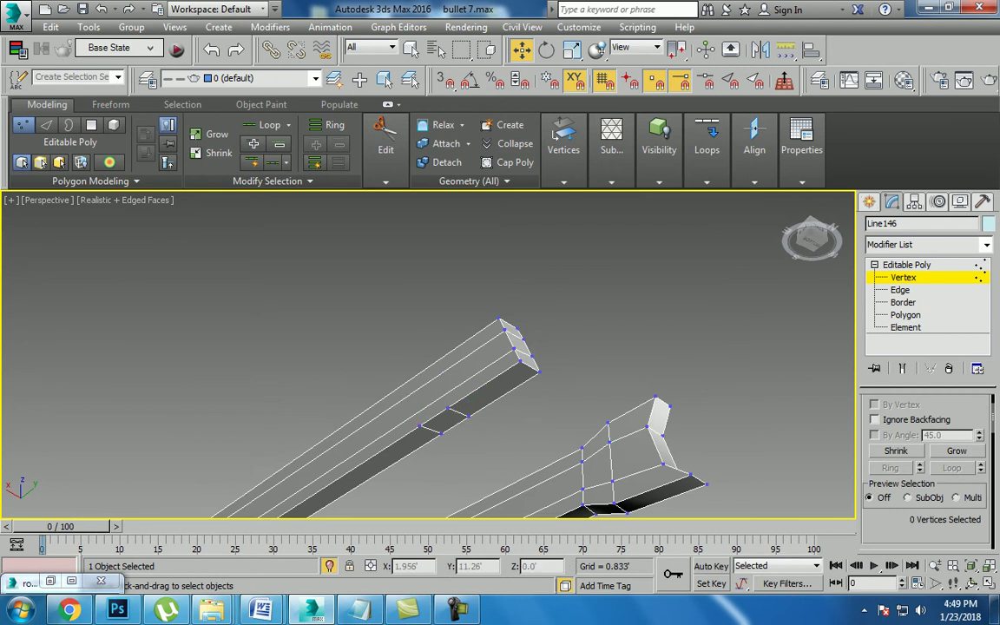
key(3)
key(2)
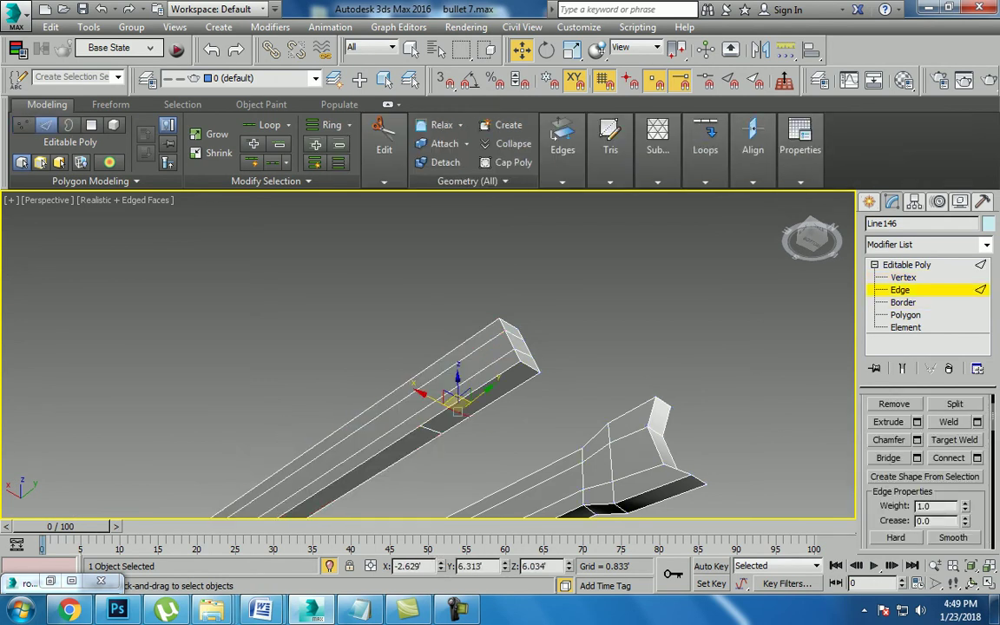
click(438, 410)
alt+middle_drag(434, 413, 590, 373)
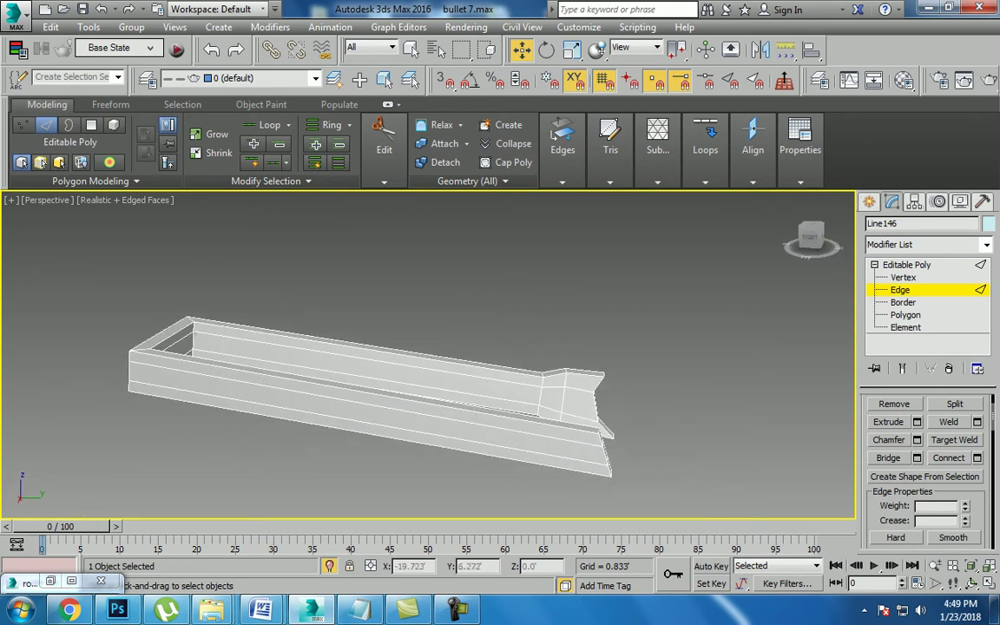
Step: Connect the bar's long-side edges with one new sliding cross edge
alt+middle_drag(369, 408, 369, 426)
click(369, 427)
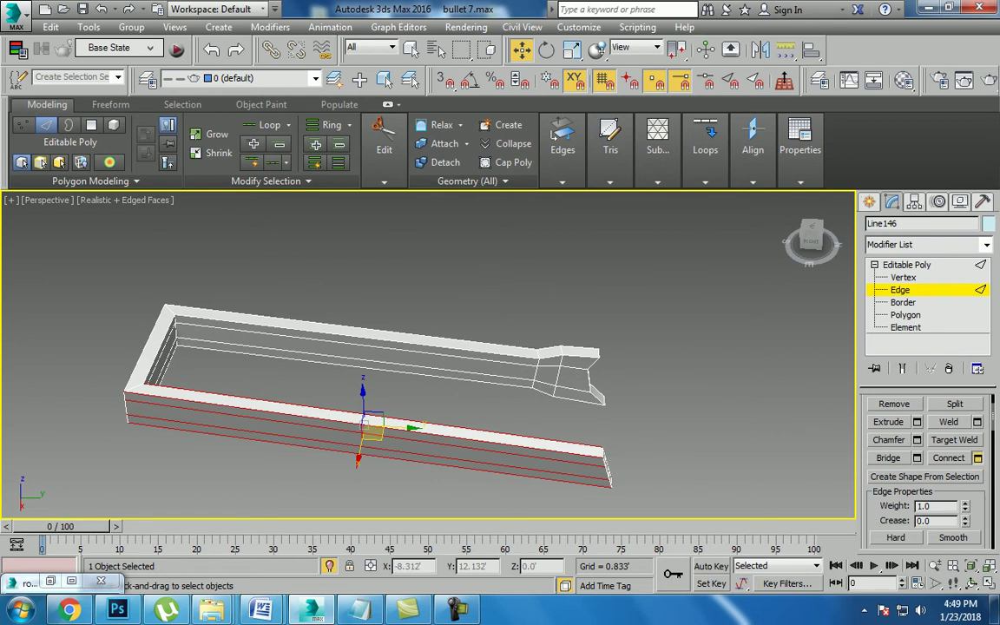
key(ctrl+shift+e)
drag(790, 371, 790, 395)
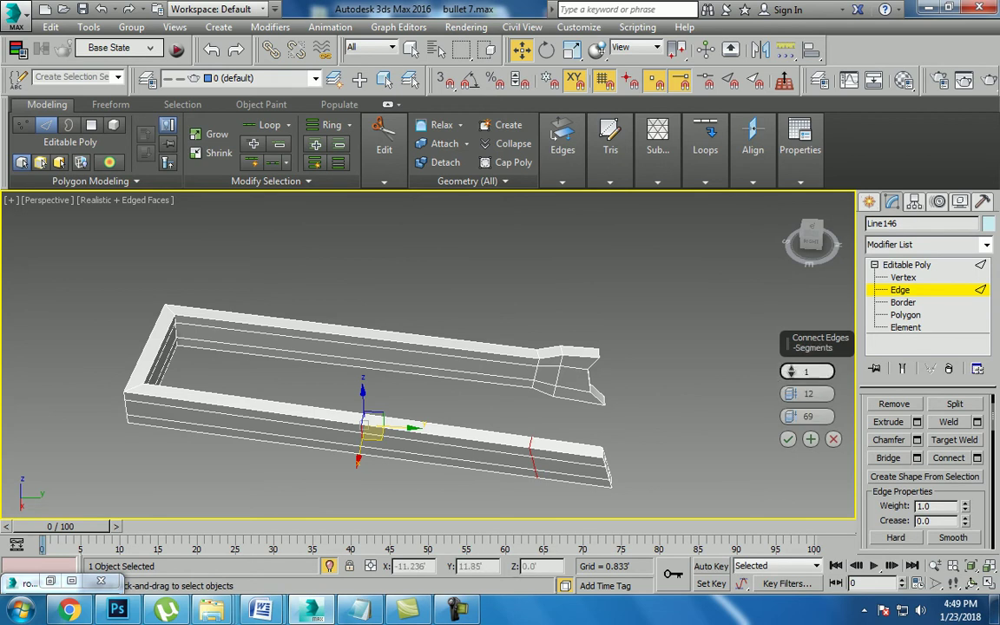
click(787, 439)
Step: Scale the slanted new edge loop flat into a vertical line in the Left view
alt+middle_drag(434, 391, 347, 382)
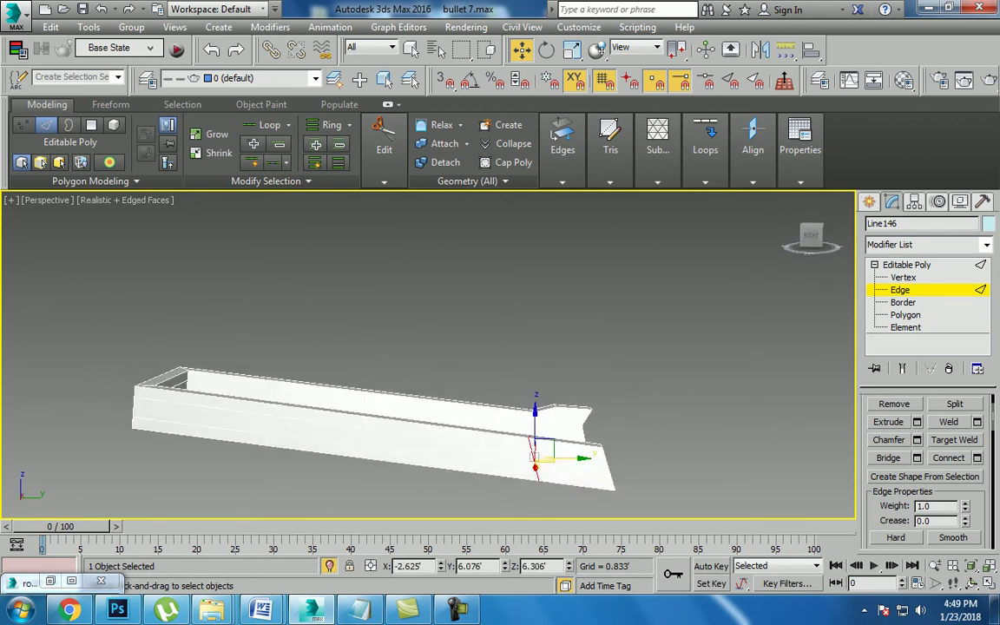
key(alt+w)
right_click(694, 260)
key(alt+w)
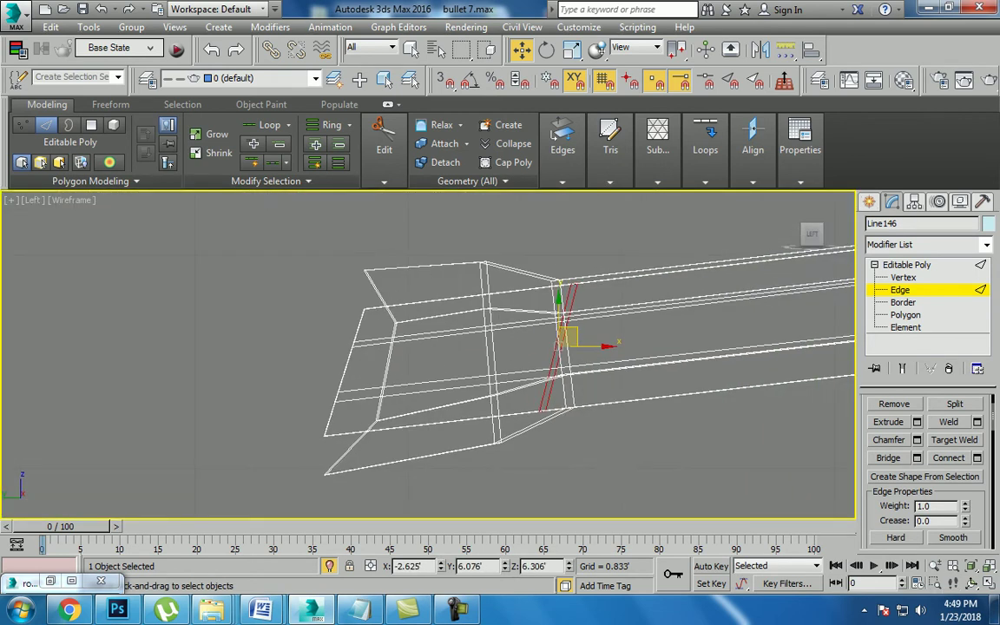
key(r)
drag(607, 346, 573, 345)
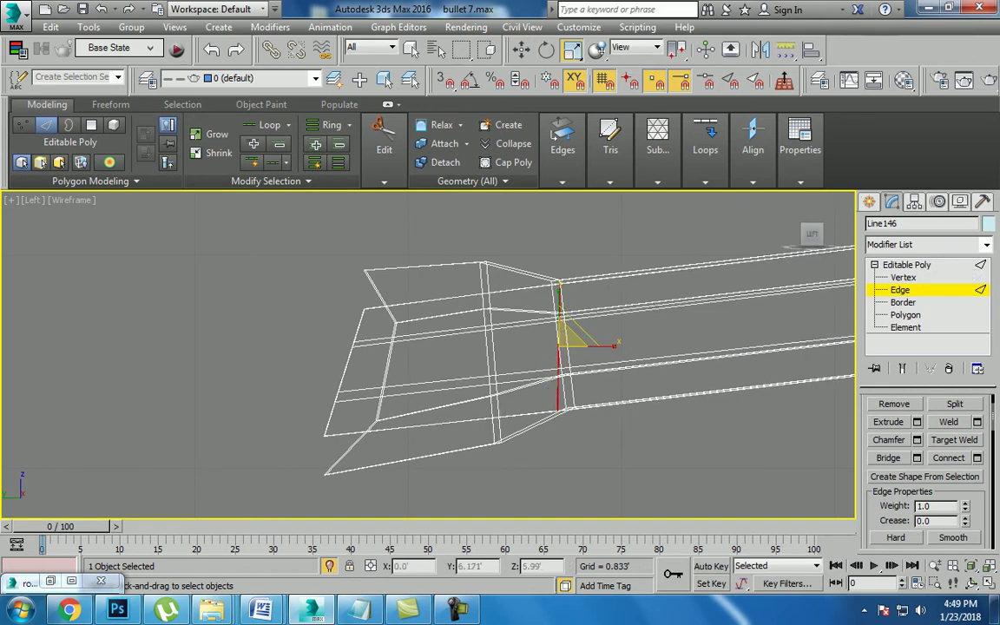
key(alt+w)
key(alt+w)
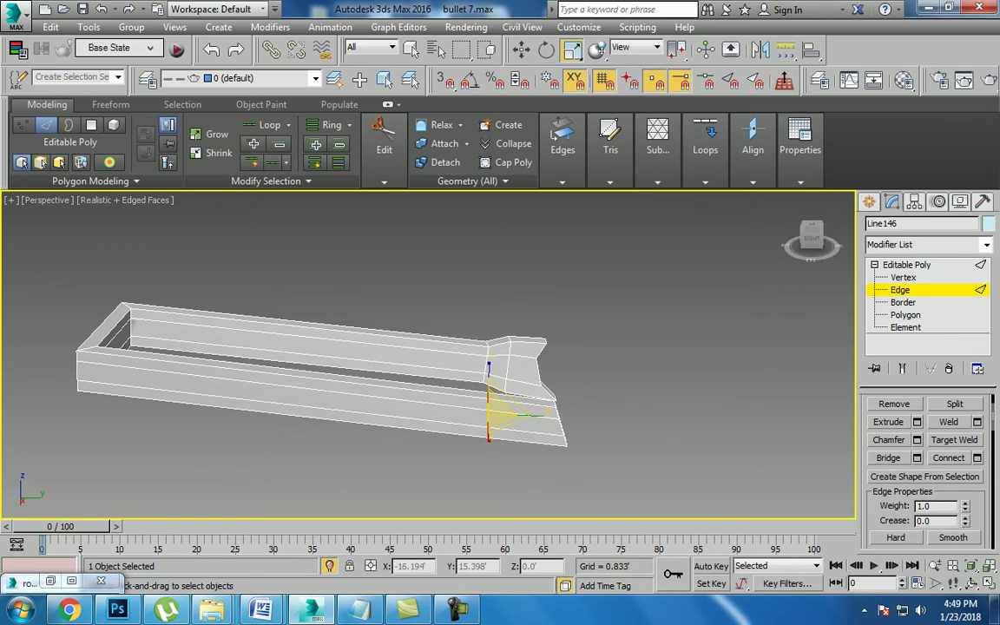
Step: Connect another cross edge near the arm's end and slide it left in the Left view
alt+middle_drag(434, 347, 434, 373)
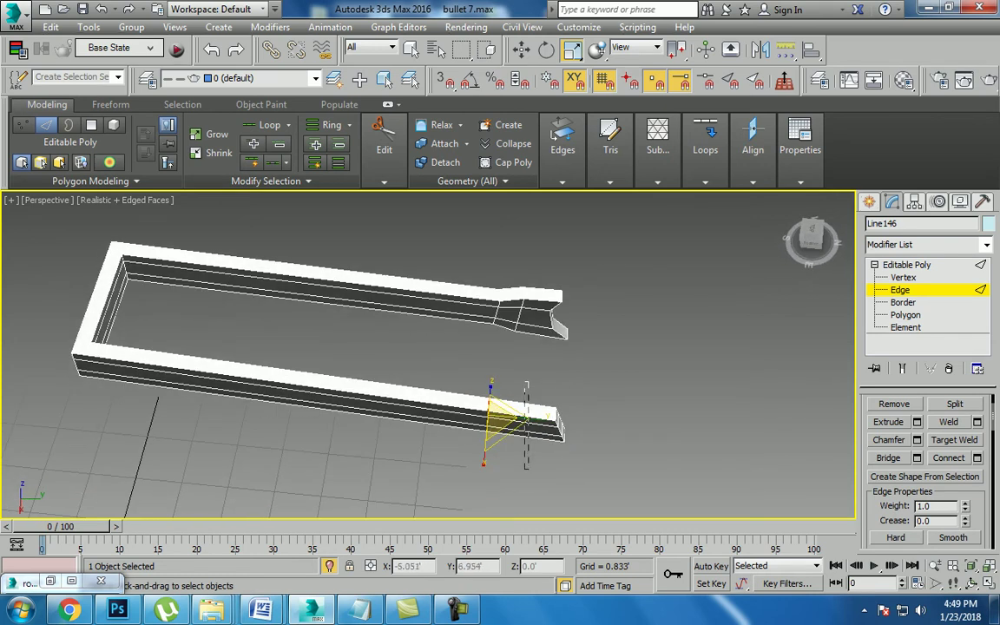
click(977, 457)
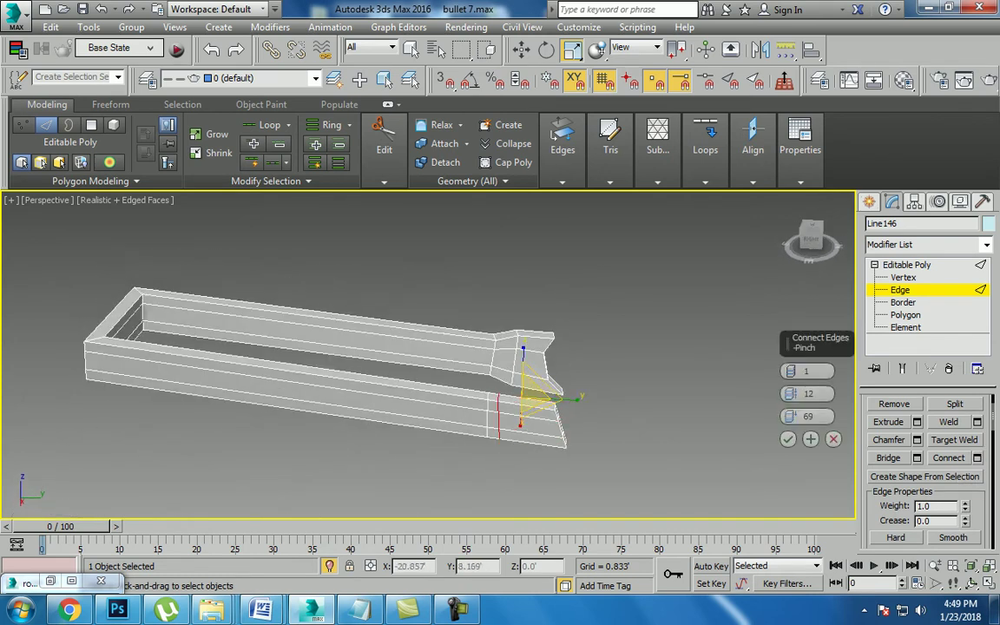
key(alt+w)
right_click(694, 286)
key(alt+w)
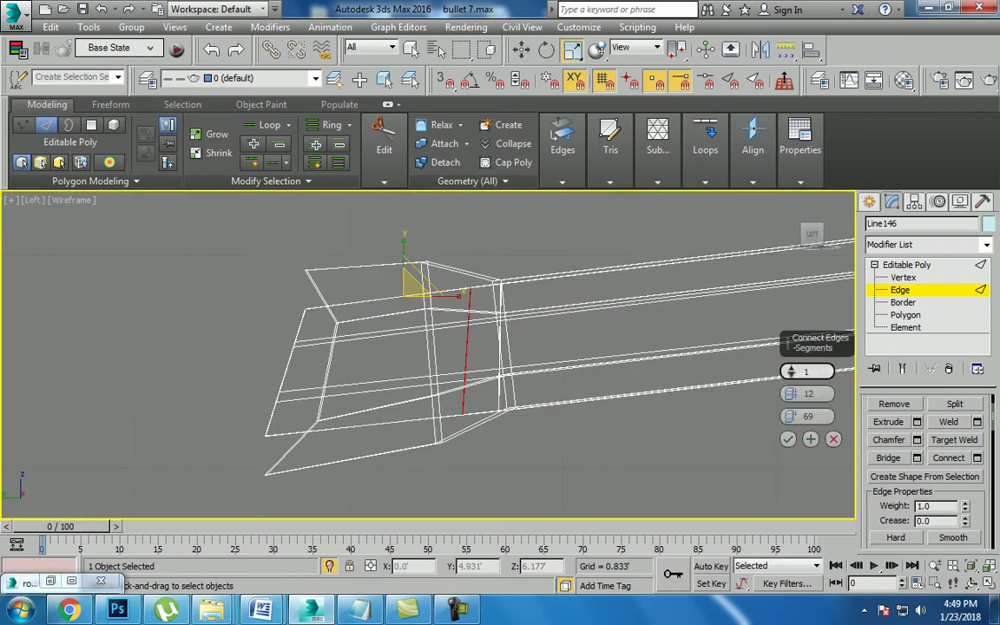
mouse_move(807, 394)
mouse_down()
mouse_move(824, 394)
mouse_move(790, 417)
mouse_up()
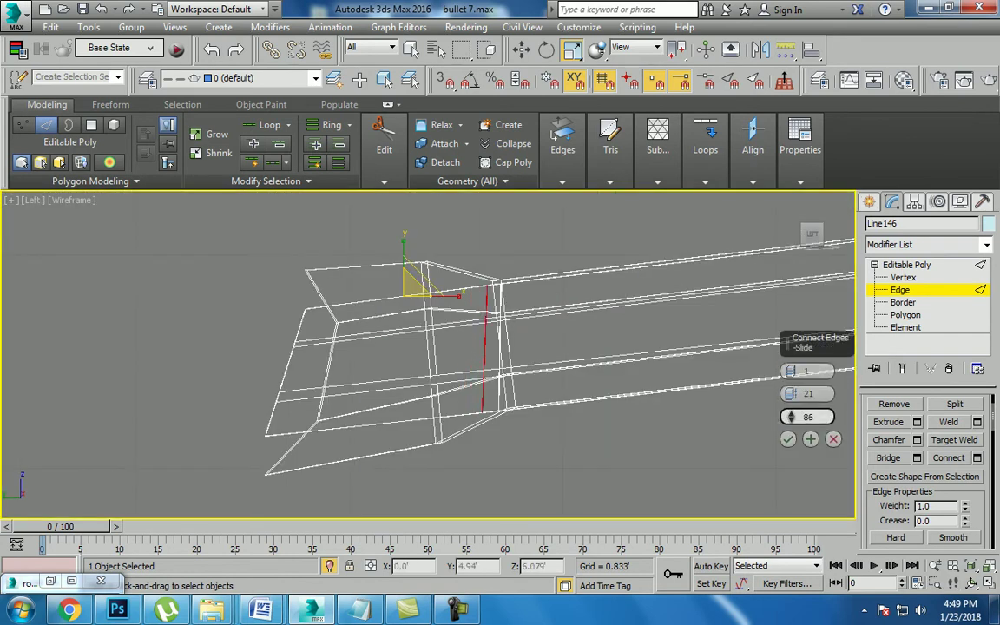
key(e)
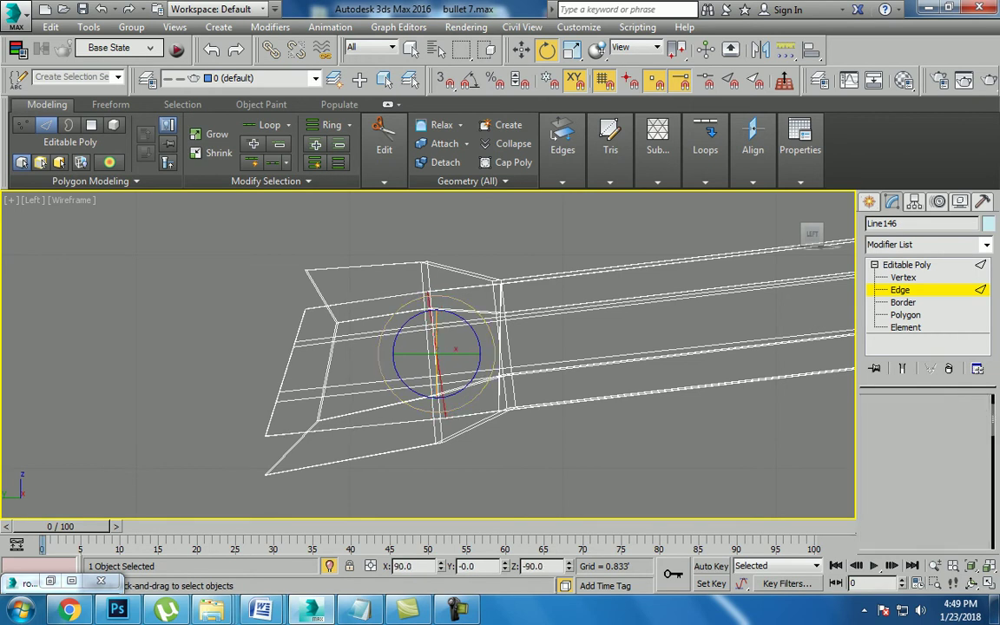
click(979, 277)
key(alt+w)
key(alt+w)
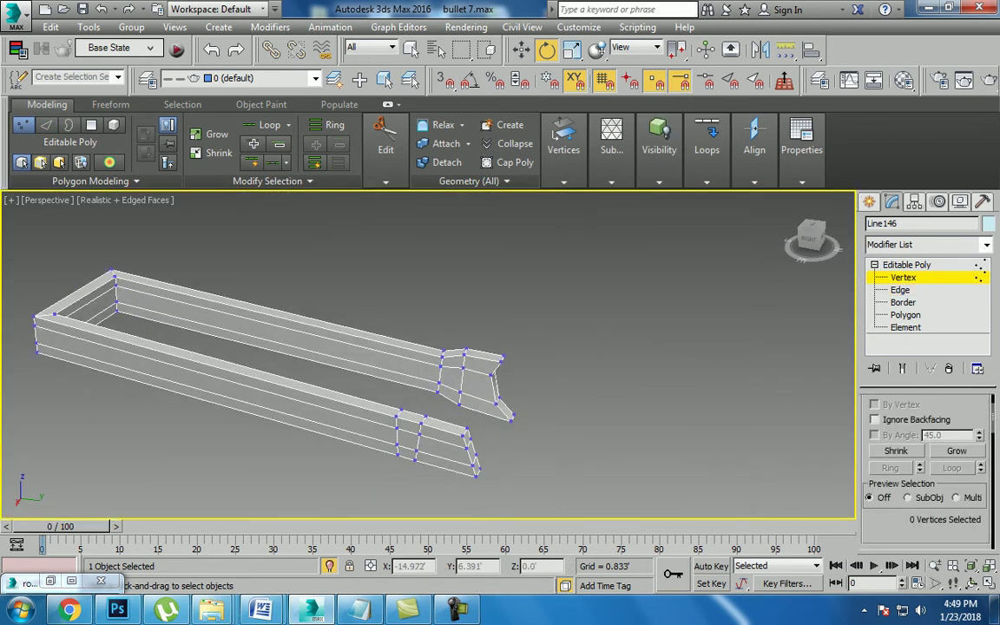
Step: Stretch the bar's end vertices vertically to 190% in the Left view
key(2)
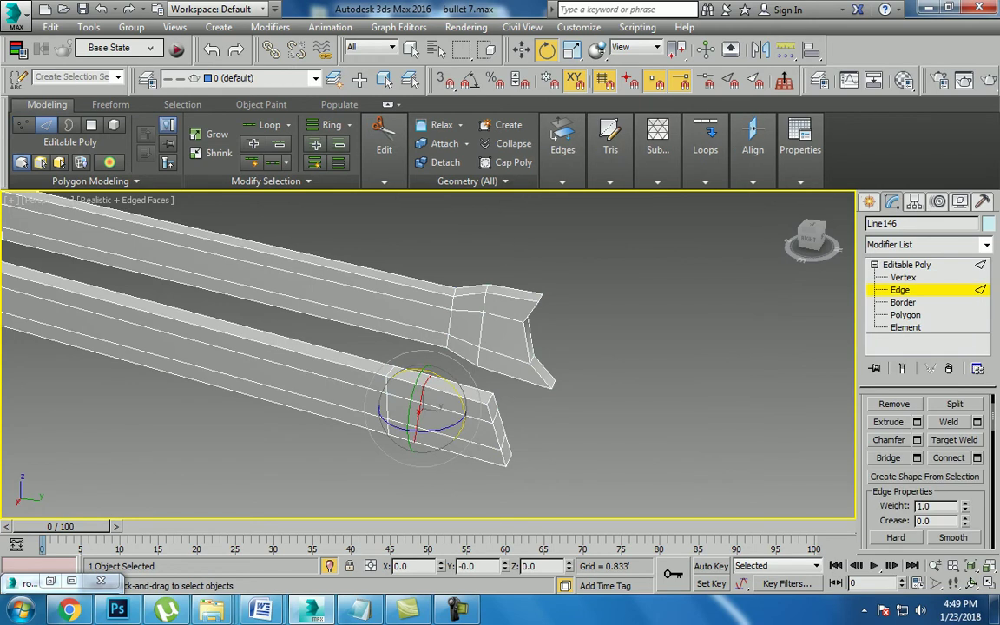
key(alt+w)
key(alt+w)
key(r)
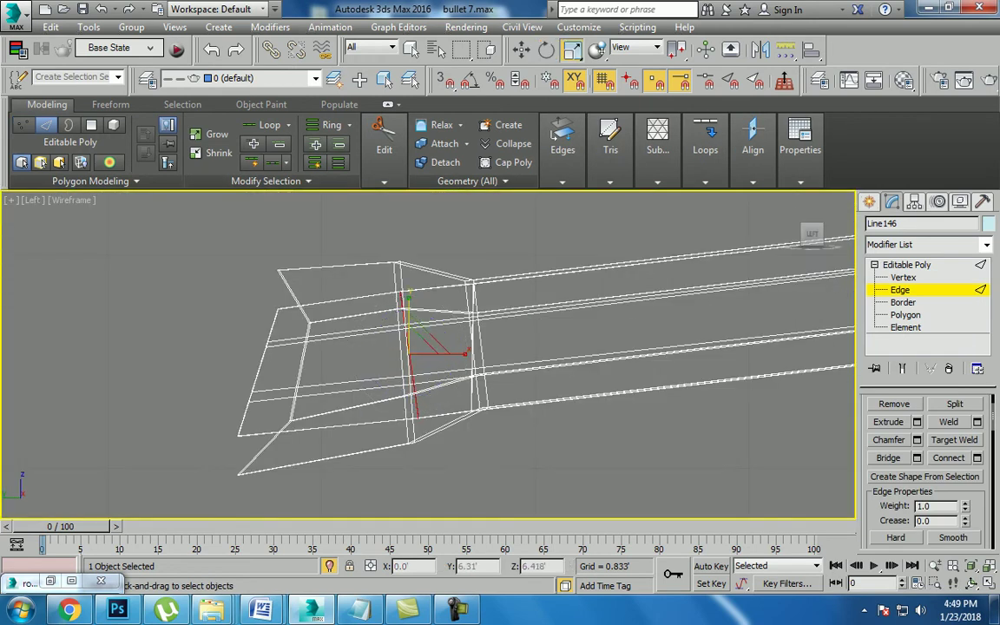
key(1)
drag(271, 292, 193, 430)
mouse_move(264, 355)
mouse_down()
mouse_move(264, 323)
mouse_move(270, 356)
mouse_up()
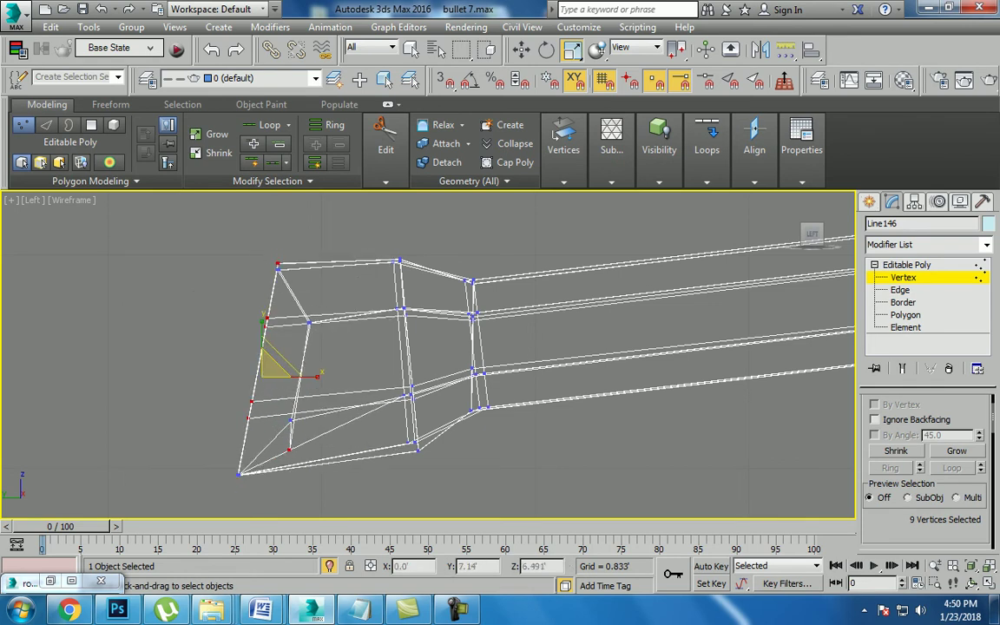
Step: Push the four left-side end vertices right to taper the tab
drag(280, 296, 198, 418)
key(w)
drag(264, 362, 310, 362)
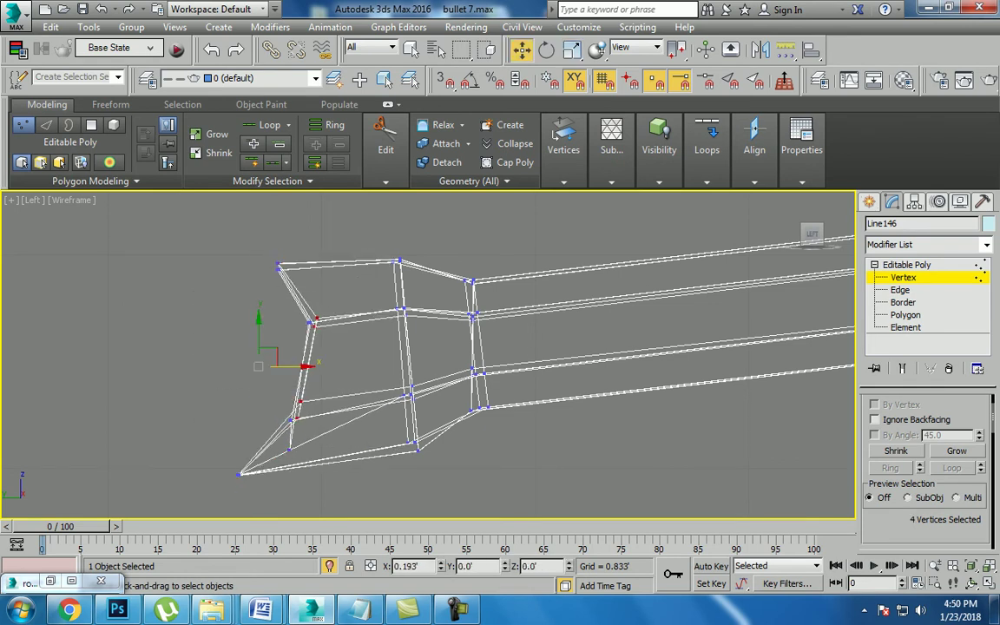
click(238, 474)
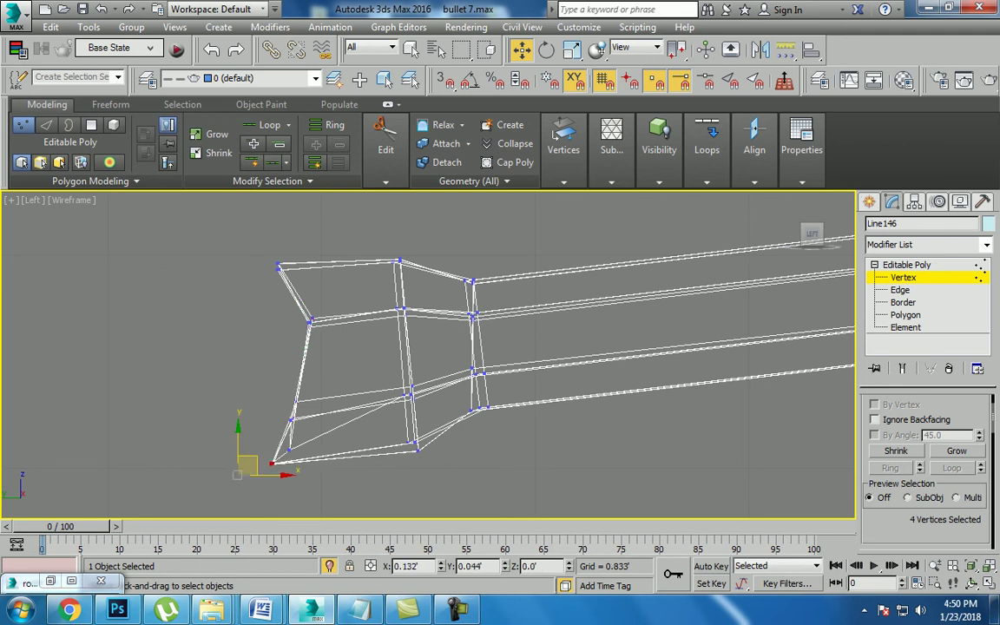
key(alt+w)
key(alt+w)
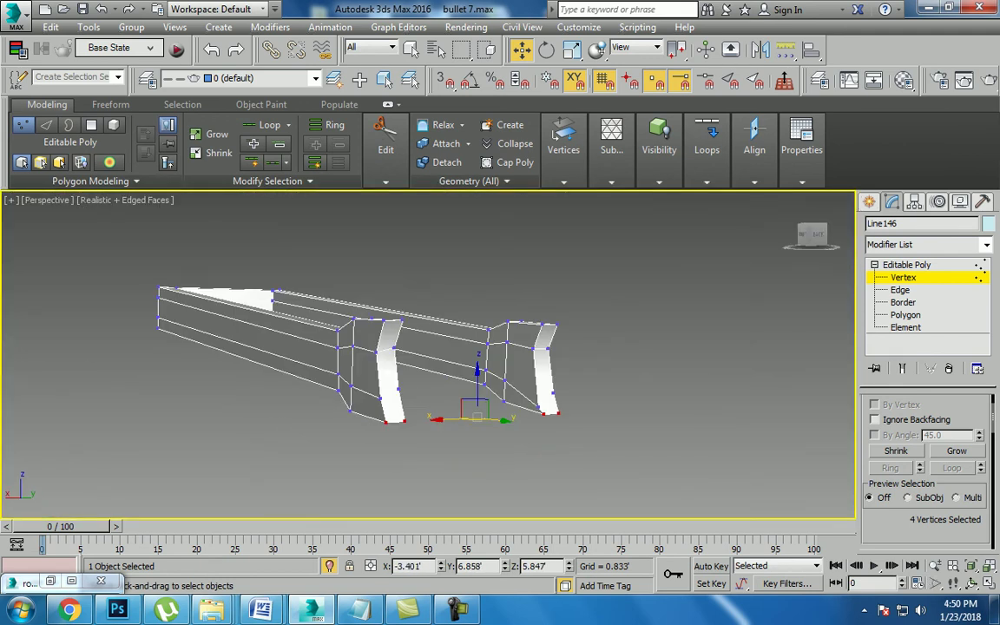
right_click(644, 349)
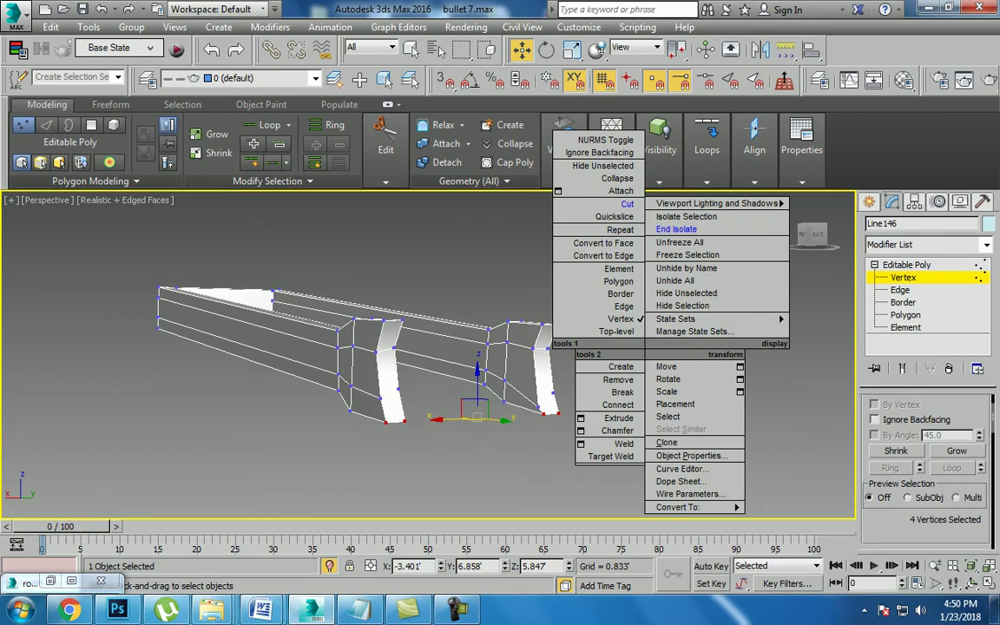
Step: End isolation to show the whole motorcycle, then go to Expert Mode with edged faces off
click(676, 228)
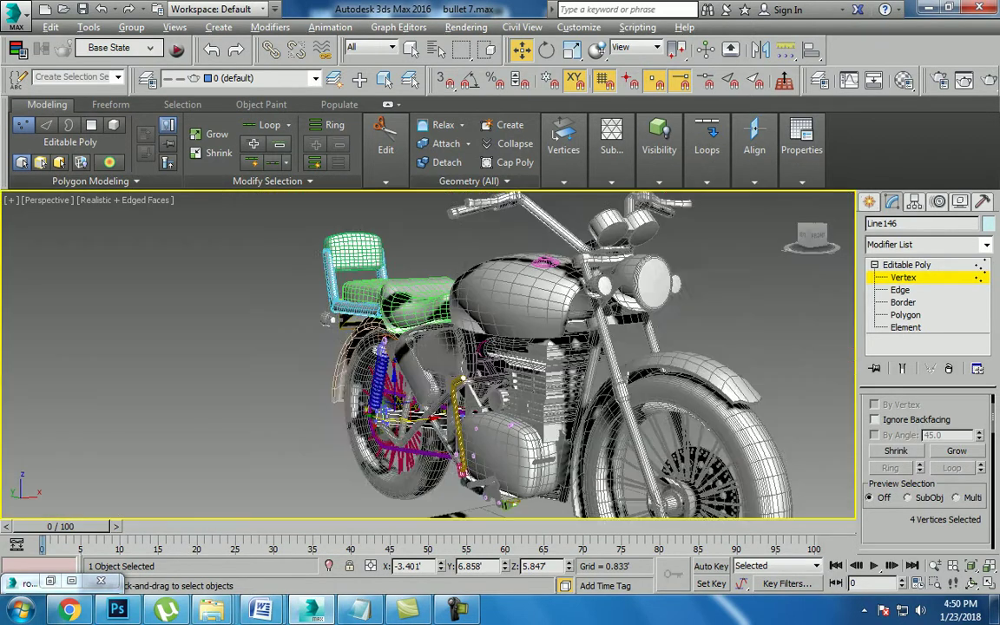
key(ctrl+x)
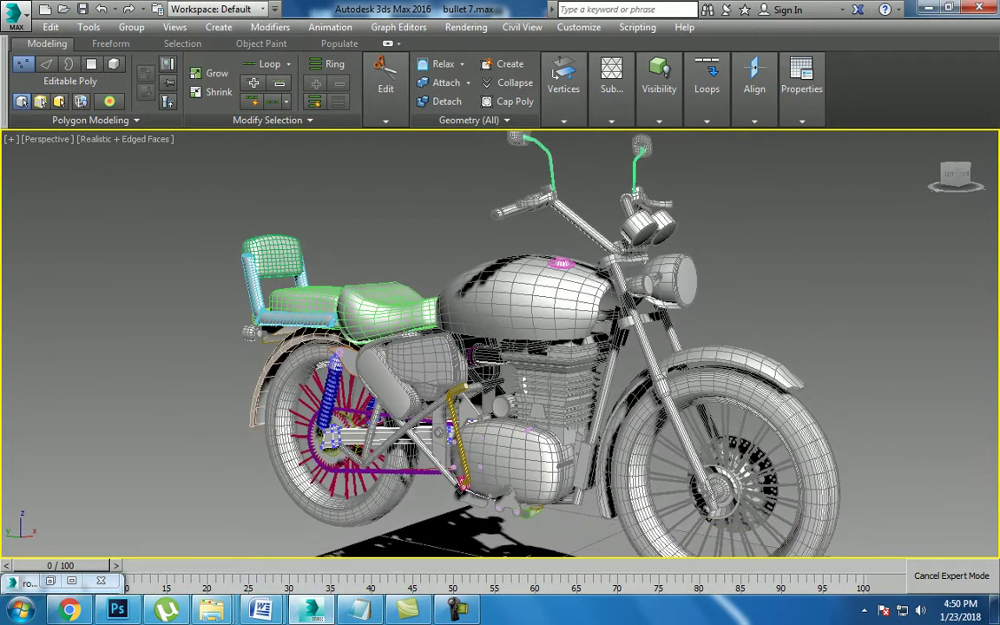
key(F4)
key(F4)
text(Than)
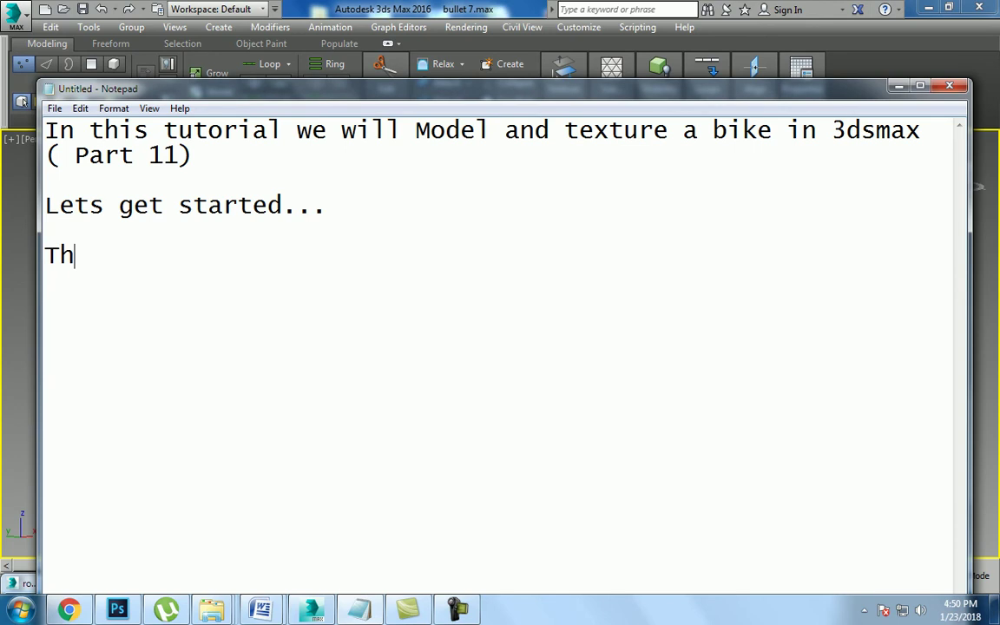
Step: Add the closing lines 'Thanks for watching..' and 'continue to part 12' in Notepad
text(ks for wa)
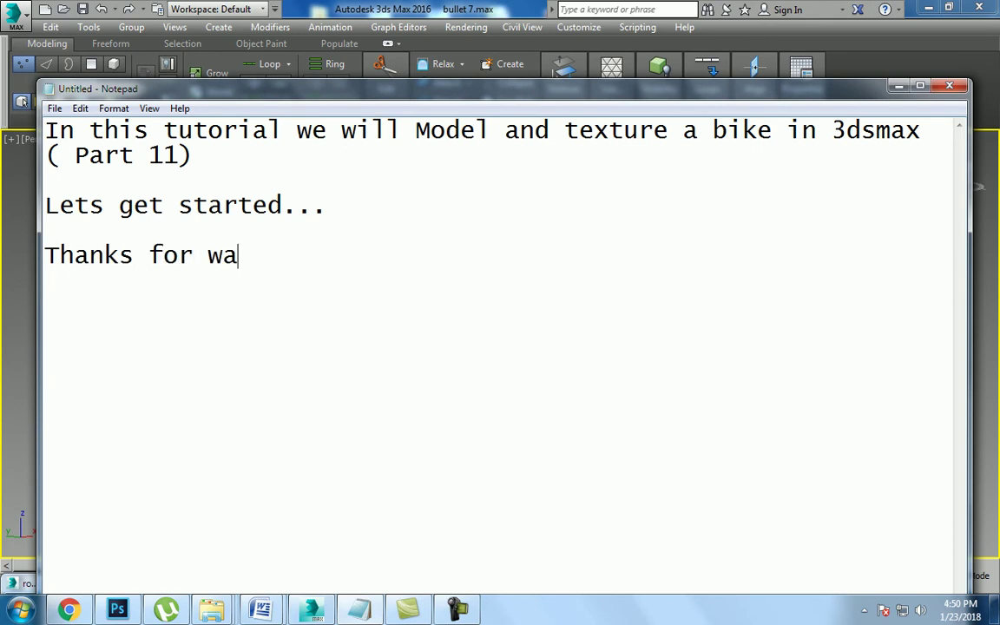
text(tching..)
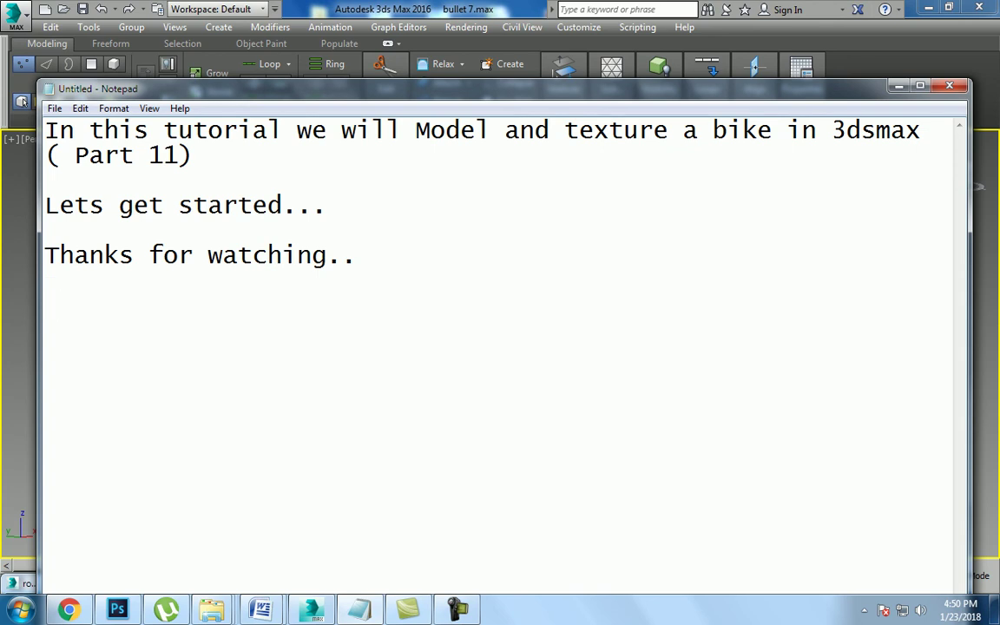
text(inue t)
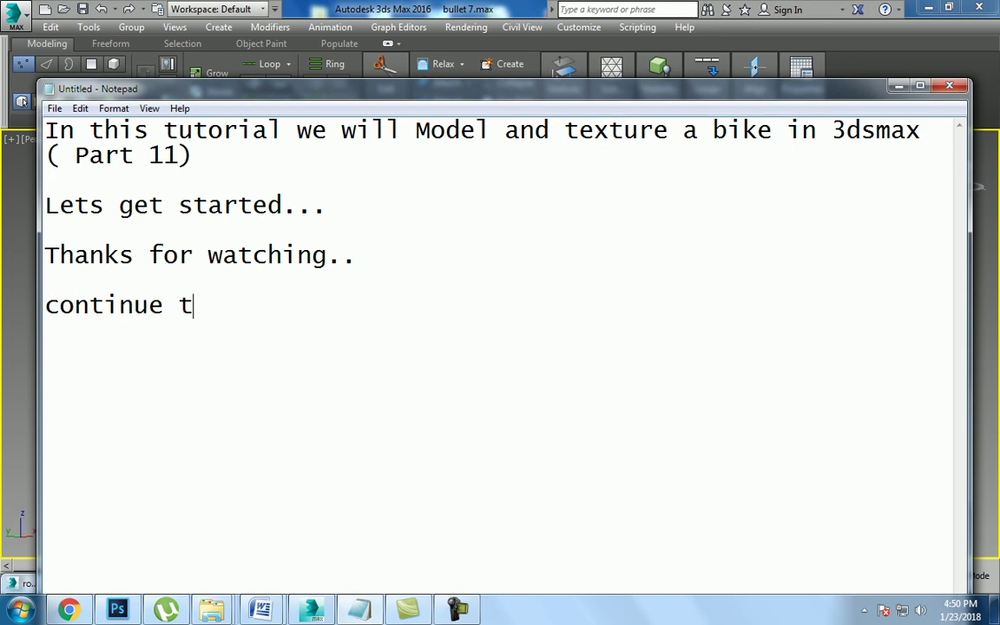
text(o part 12)
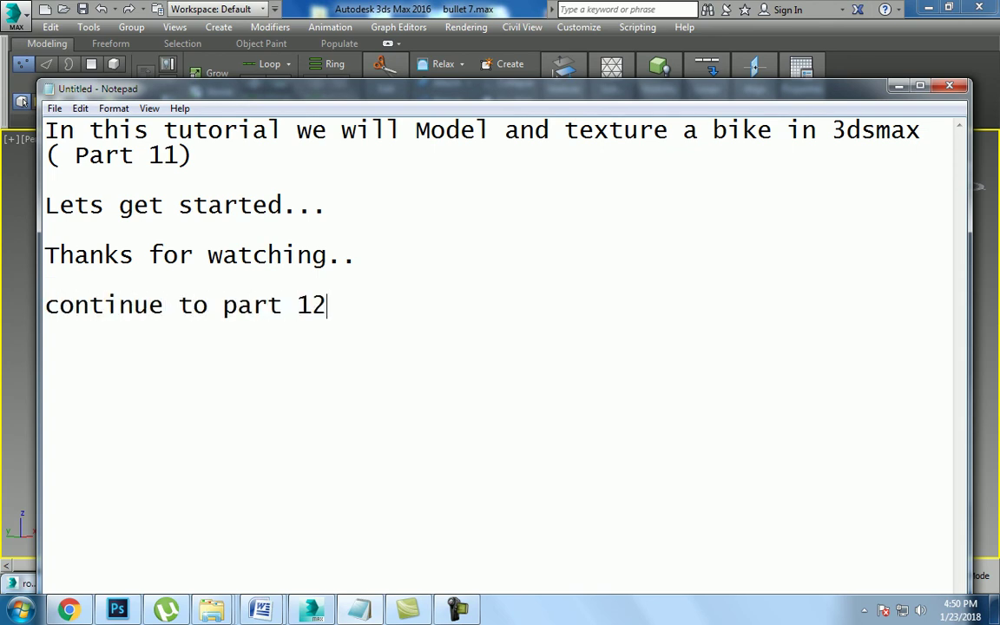